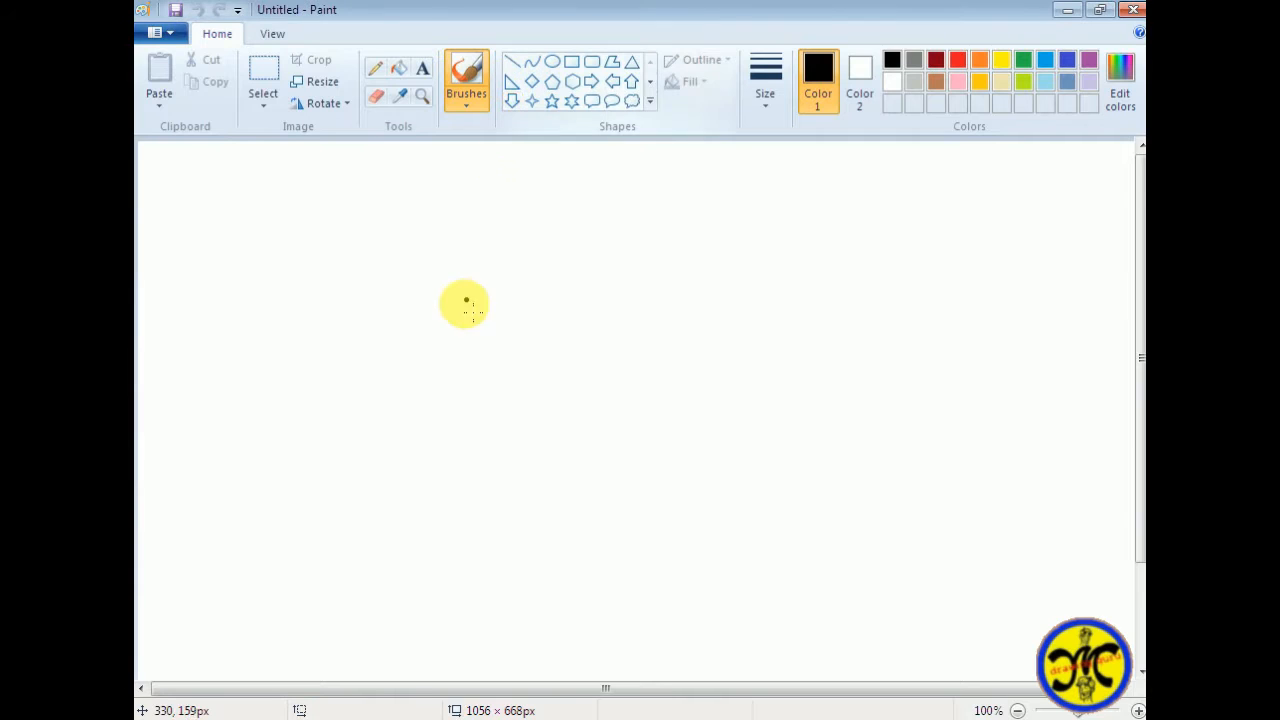
pyautogui.click(512, 81)
pyautogui.moveTo(451, 310)
pyautogui.mouseDown()
pyautogui.moveTo(543, 440)
pyautogui.moveTo(457, 297)
pyautogui.mouseUp()
pyautogui.press('Escape')
pyautogui.press('Escape')
pyautogui.moveTo(412, 383); pyautogui.dragTo(426, 346)
pyautogui.press('Escape')
# Draw a small upright black triangle on the canvas and try placing a second one overlapping it
pyautogui.press('Escape')
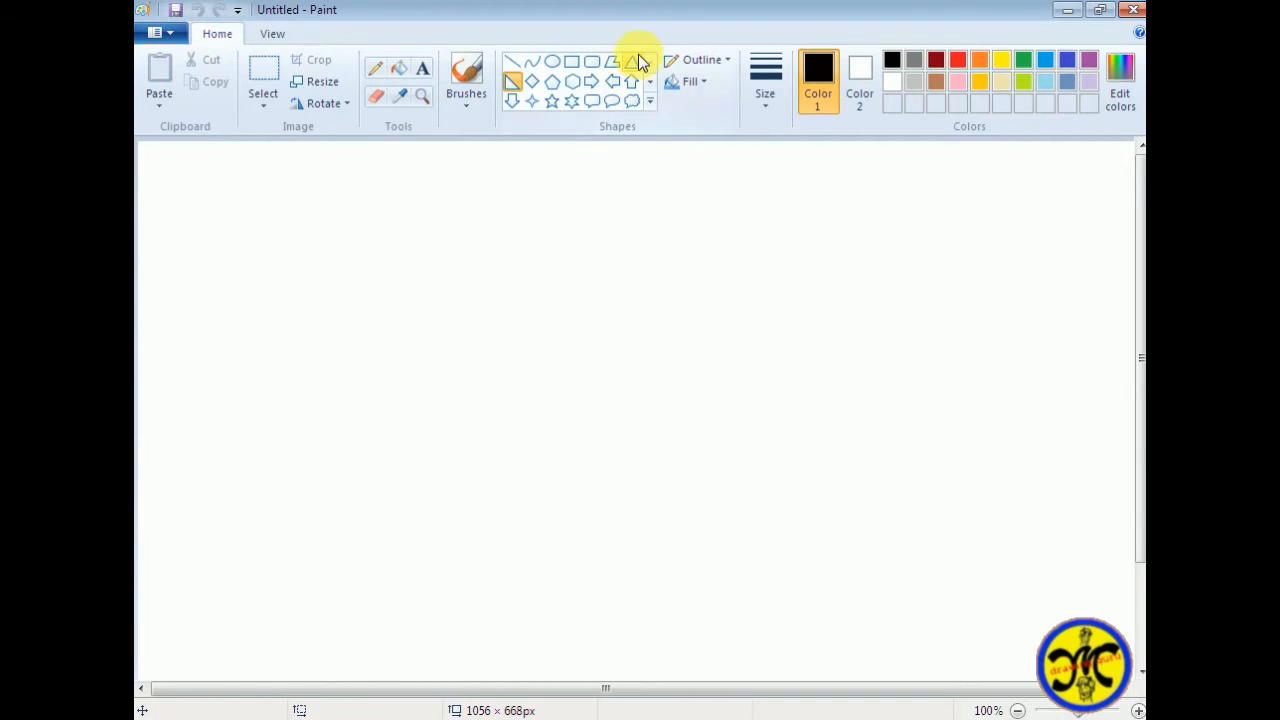
pyautogui.click(632, 61)
pyautogui.moveTo(505, 414)
pyautogui.mouseDown()
pyautogui.moveTo(457, 337)
pyautogui.moveTo(500, 408)
pyautogui.mouseUp()
pyautogui.press('Escape')
pyautogui.press('Escape')
pyautogui.moveTo(410, 353); pyautogui.dragTo(488, 422)
pyautogui.press('Escape')
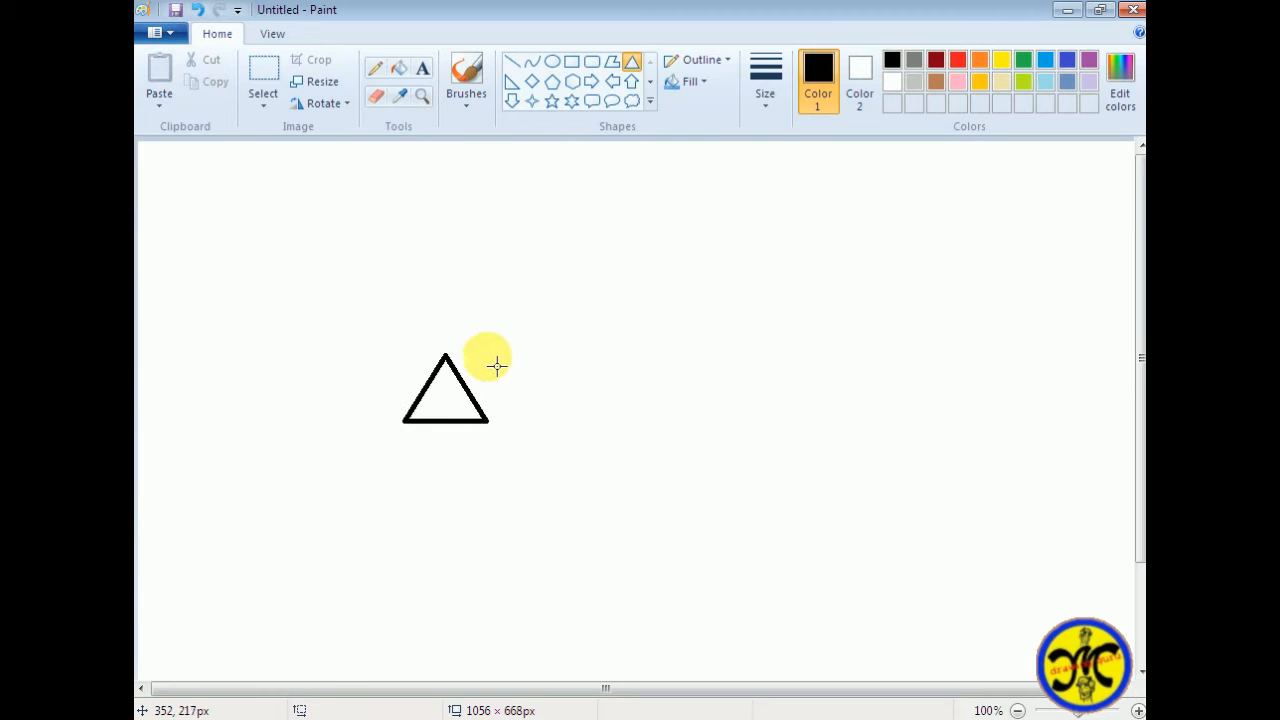
pyautogui.moveTo(465, 358); pyautogui.dragTo(516, 455)
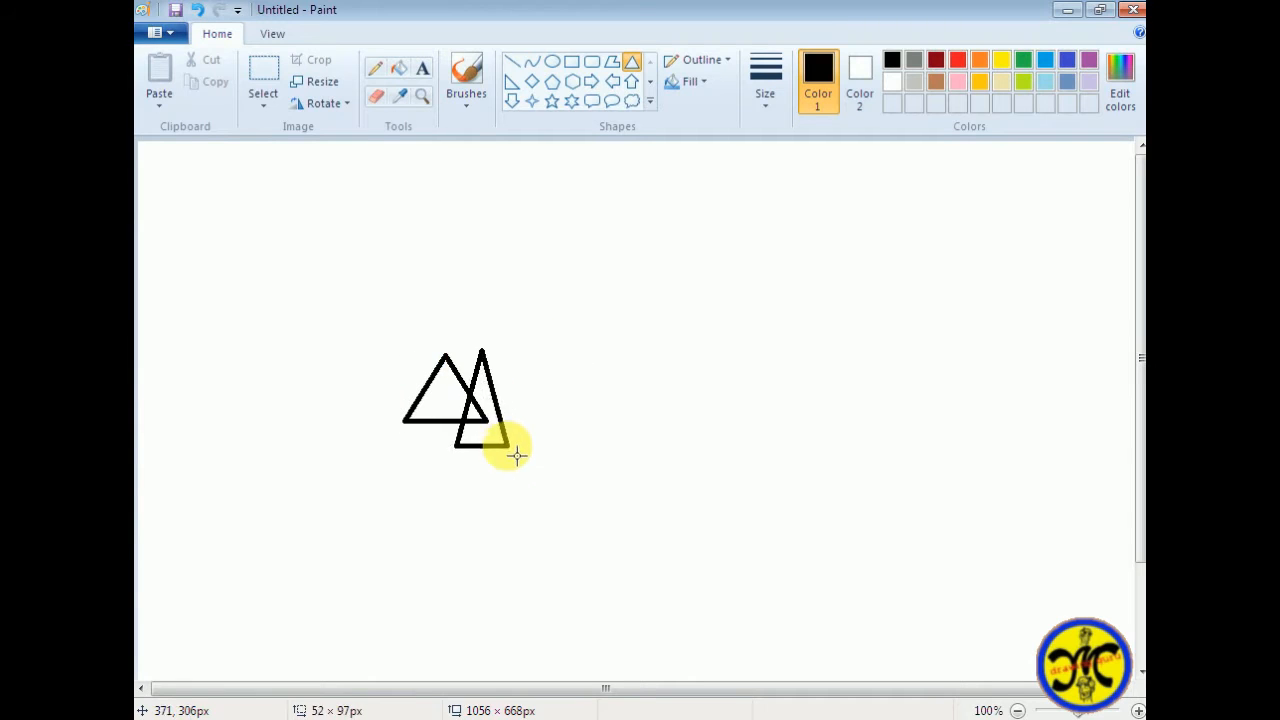
pyautogui.click(532, 81)
pyautogui.moveTo(466, 338); pyautogui.dragTo(549, 429)
pyautogui.moveTo(509, 386); pyautogui.dragTo(503, 354)
pyautogui.moveTo(540, 398); pyautogui.dragTo(560, 420)
pyautogui.moveTo(518, 376); pyautogui.dragTo(512, 362)
pyautogui.press('Delete')
# Try another triangle over the existing one, and undo the drawn shapes to leave the canvas blank
pyautogui.click(649, 101)
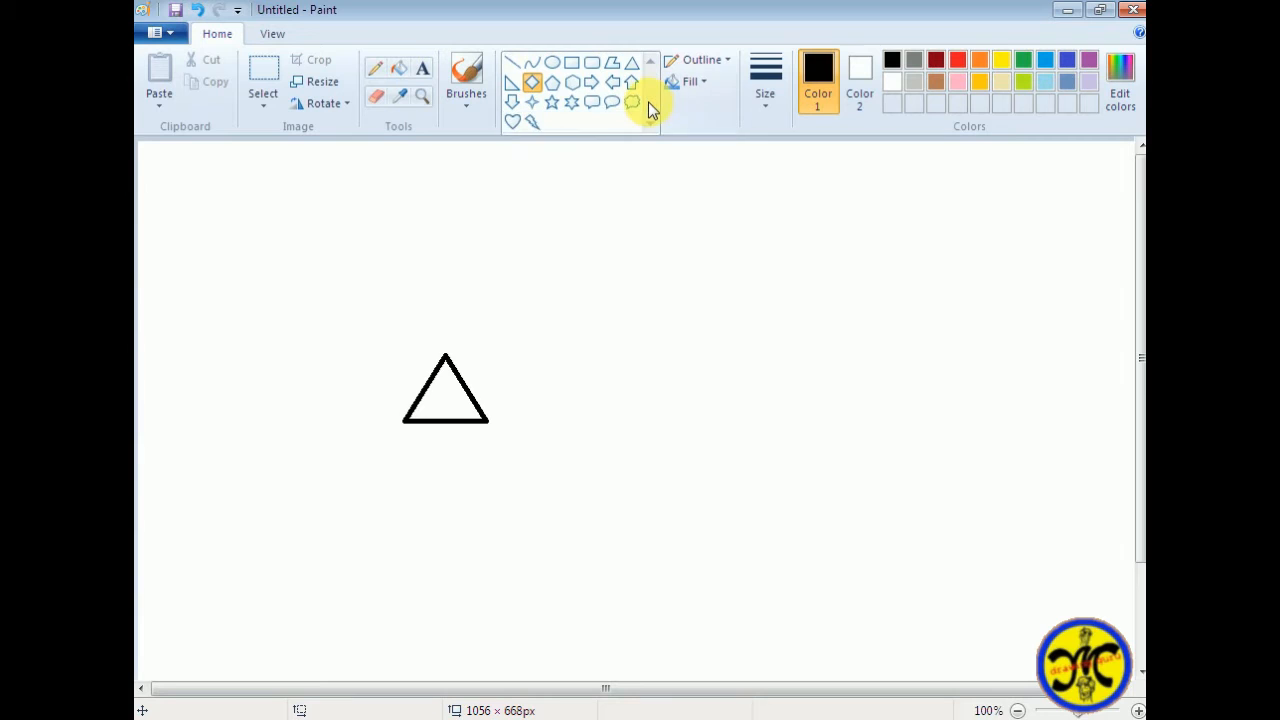
pyautogui.click(635, 69)
pyautogui.moveTo(463, 338)
pyautogui.mouseDown()
pyautogui.moveTo(509, 400)
pyautogui.moveTo(573, 433)
pyautogui.mouseUp()
pyautogui.moveTo(537, 414)
pyautogui.mouseDown()
pyautogui.moveTo(535, 337)
pyautogui.moveTo(465, 292)
pyautogui.moveTo(590, 341)
pyautogui.moveTo(582, 284)
pyautogui.moveTo(611, 300)
pyautogui.mouseUp()
pyautogui.rightClick(535, 337)
pyautogui.click(562, 345)
pyautogui.click(512, 81)
pyautogui.press('Escape')
pyautogui.click(197, 9)
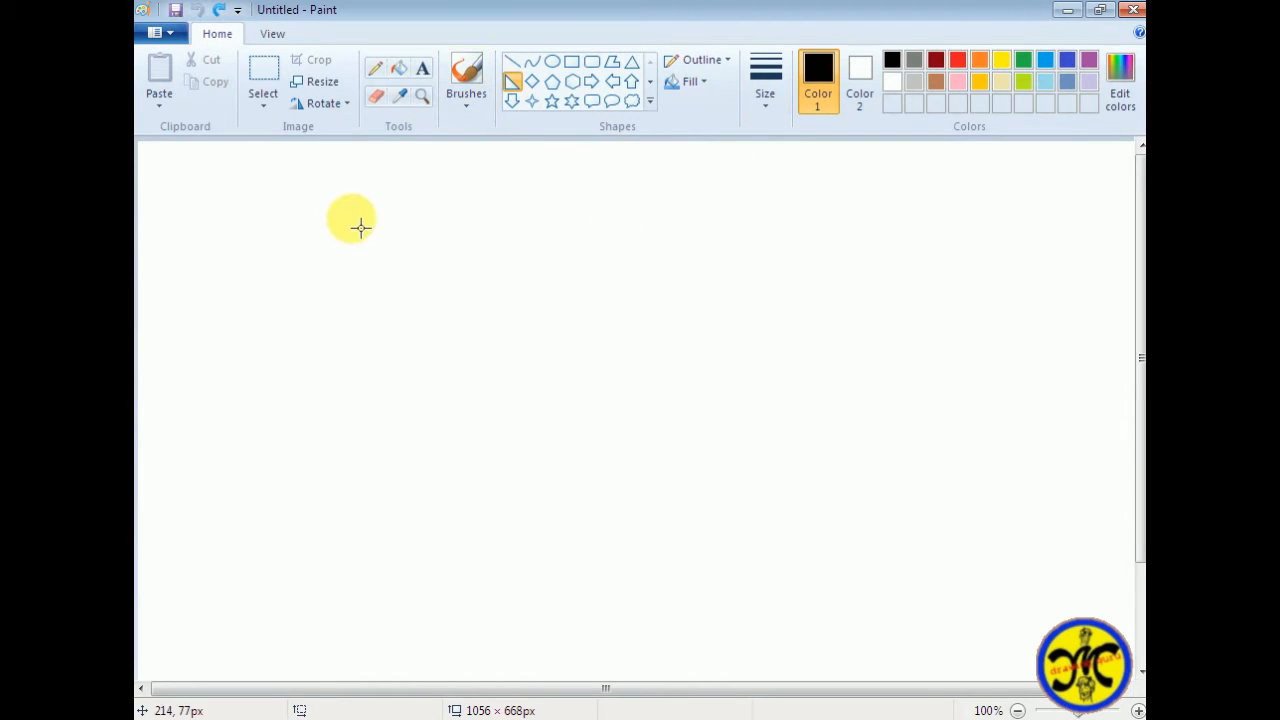
# Try a head outline of connected straight lines, and undo all of the lines
pyautogui.click(512, 61)
pyautogui.moveTo(427, 280); pyautogui.dragTo(476, 341)
pyautogui.moveTo(539, 252); pyautogui.dragTo(525, 252)
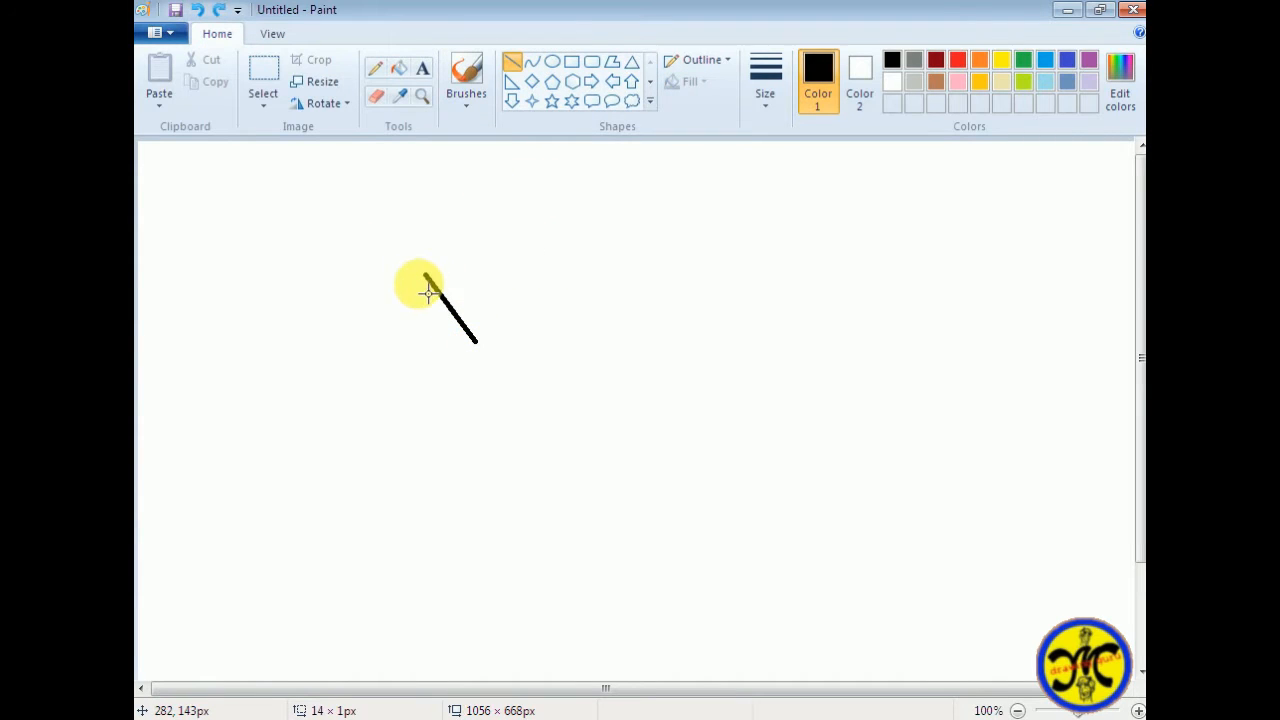
pyautogui.moveTo(426, 277)
pyautogui.mouseDown()
pyautogui.moveTo(427, 372)
pyautogui.moveTo(557, 350)
pyautogui.moveTo(576, 278)
pyautogui.mouseUp()
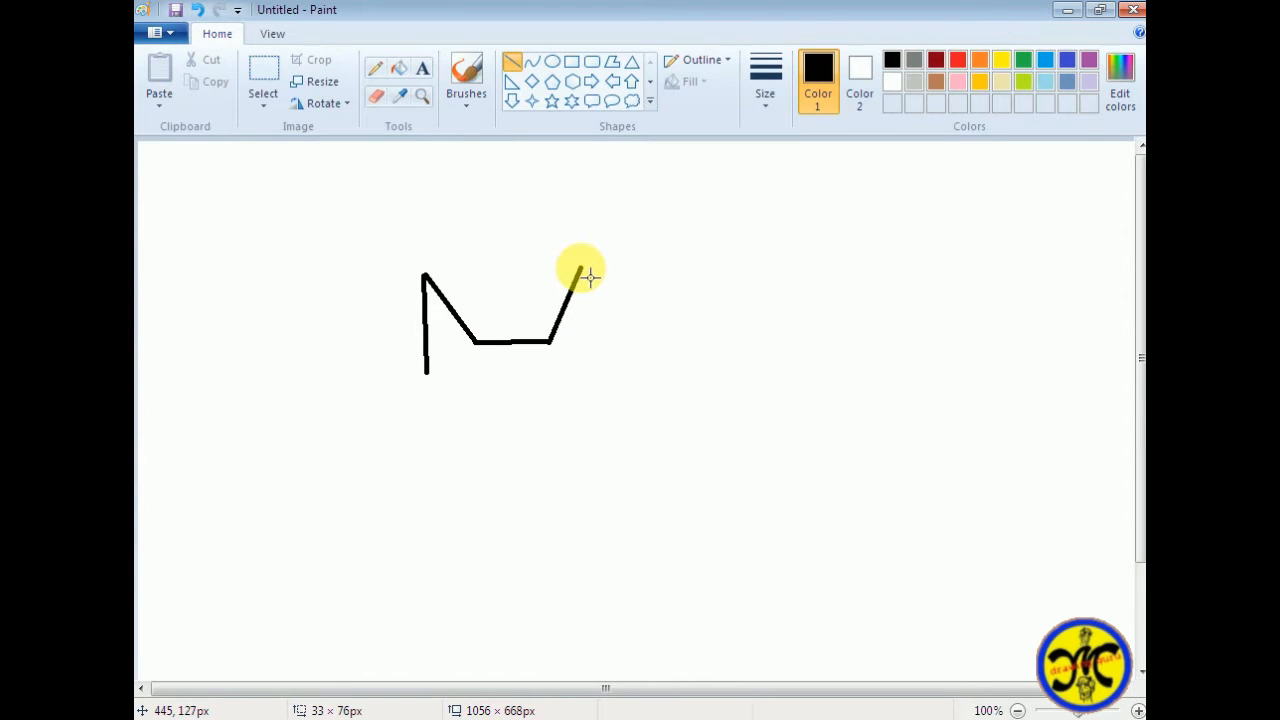
pyautogui.hotkey('ctrl', 'z')
pyautogui.hotkey('ctrl', 'z')
pyautogui.hotkey('ctrl', 'z')
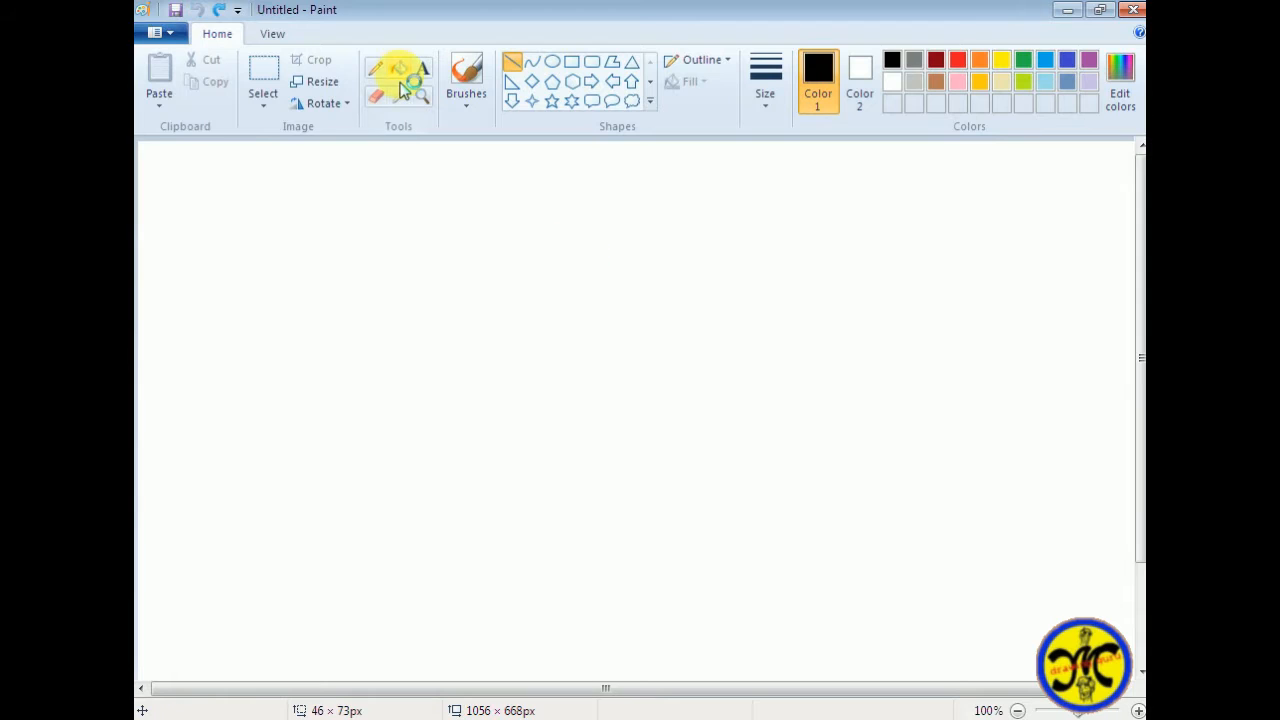
# Mark black guide dots for the two forehead corners, the two ear tips and the outer base of each ear
pyautogui.click(490, 325)
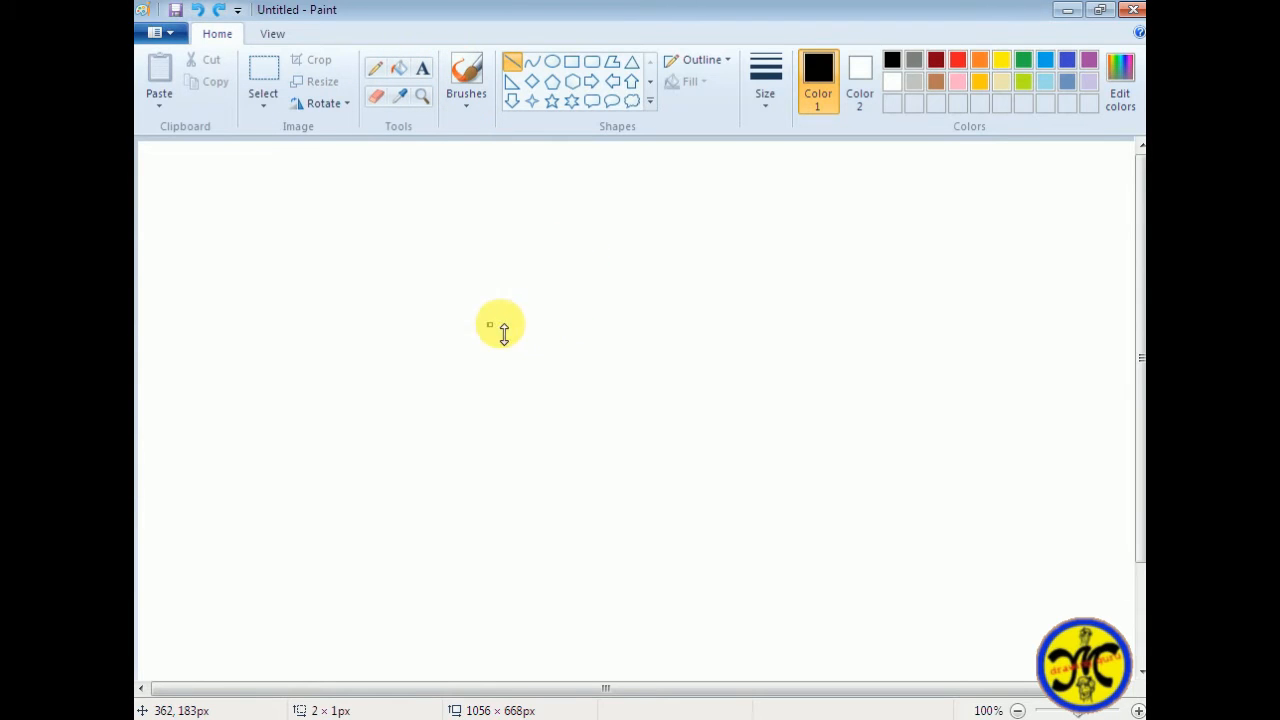
pyautogui.click(612, 322)
pyautogui.click(466, 75)
pyautogui.click(596, 198)
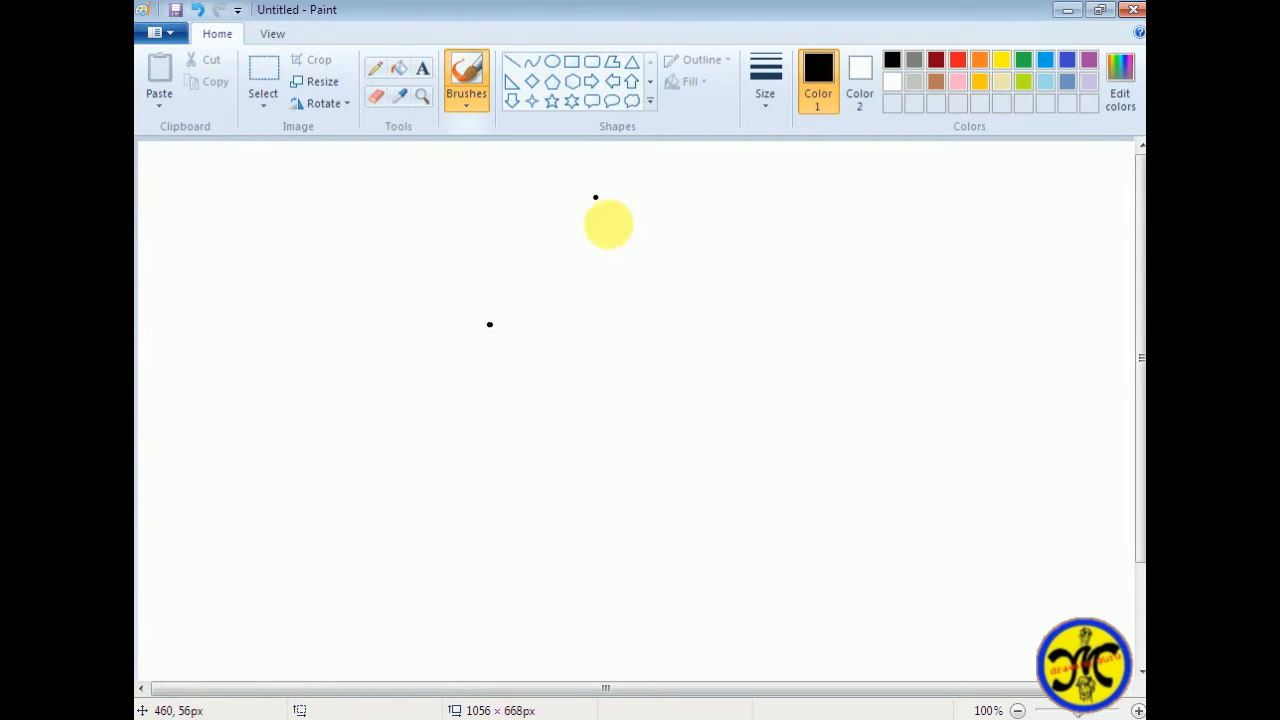
pyautogui.click(619, 324)
pyautogui.click(677, 238)
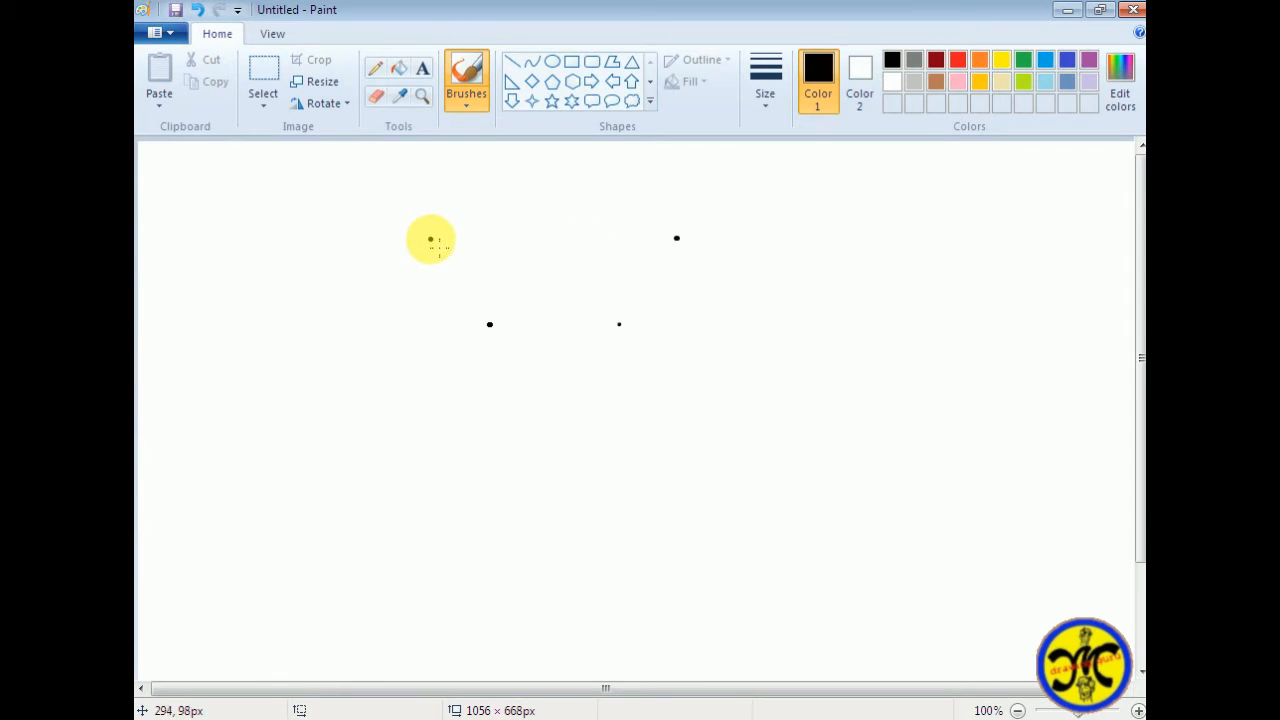
pyautogui.click(421, 365)
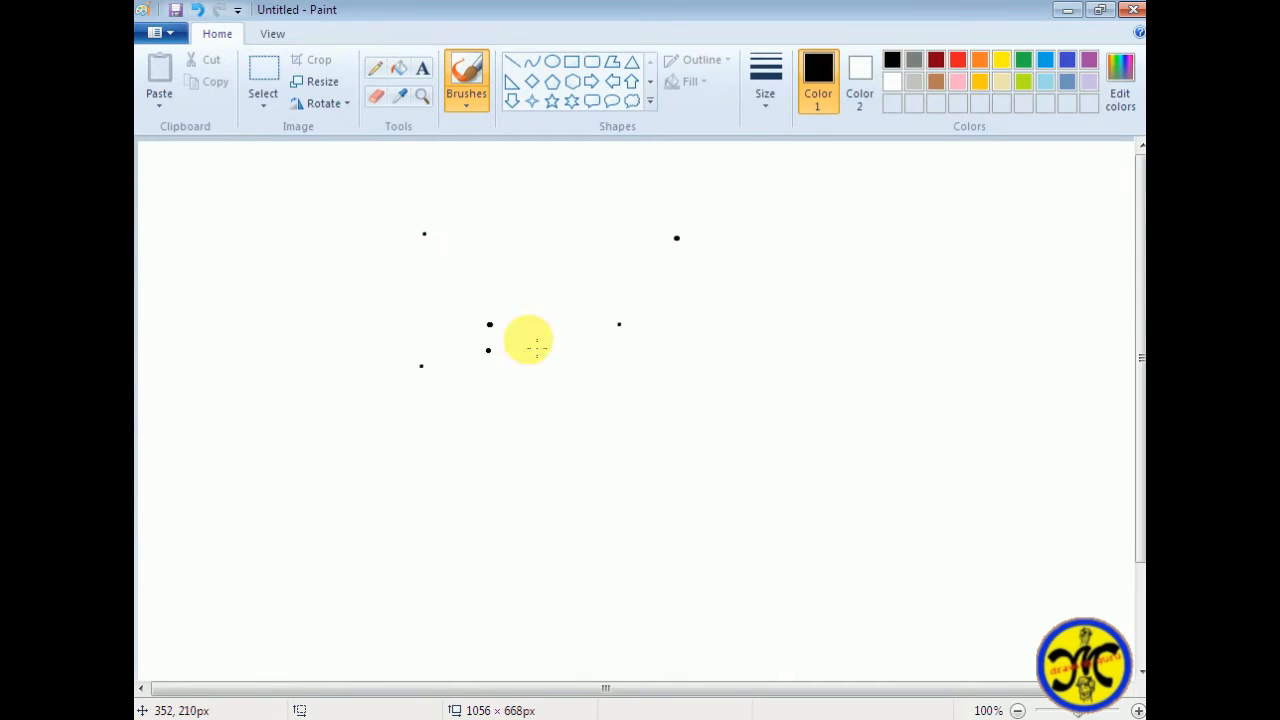
pyautogui.click(694, 368)
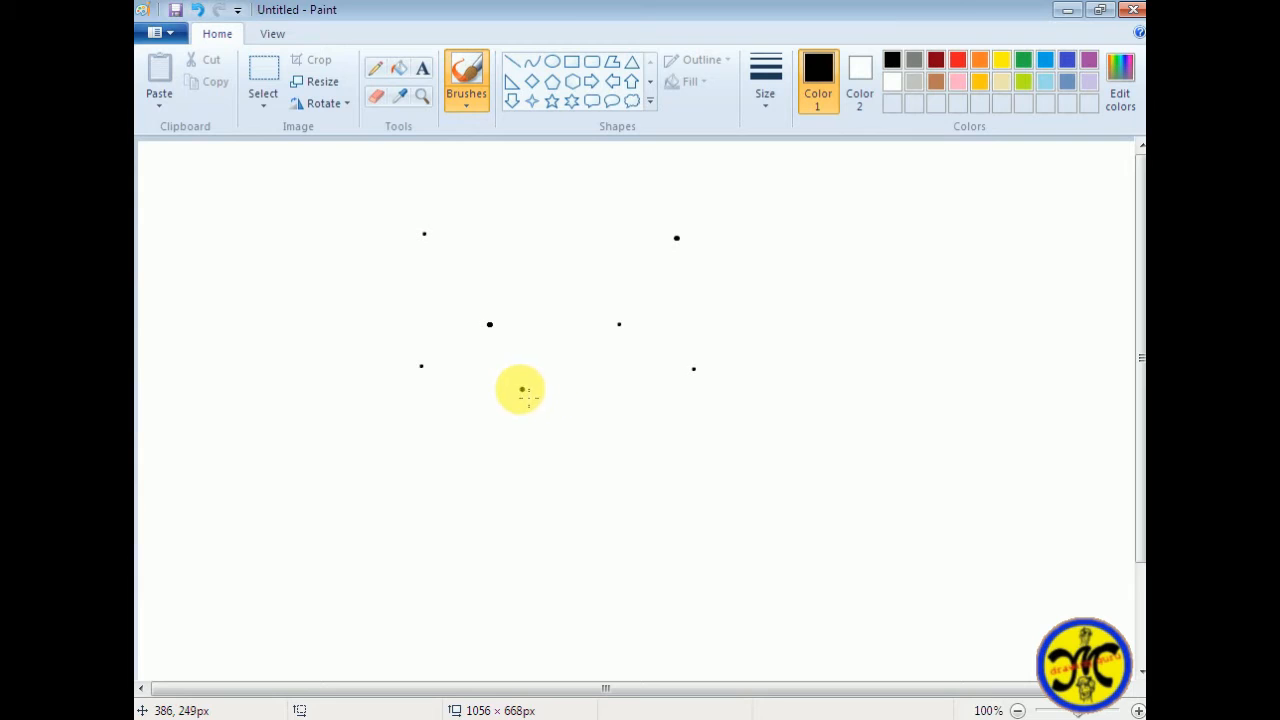
# Add guide dots for the pointed muzzle between and below the forehead corners, plus one dot on either side of it
pyautogui.click(522, 432)
pyautogui.click(592, 432)
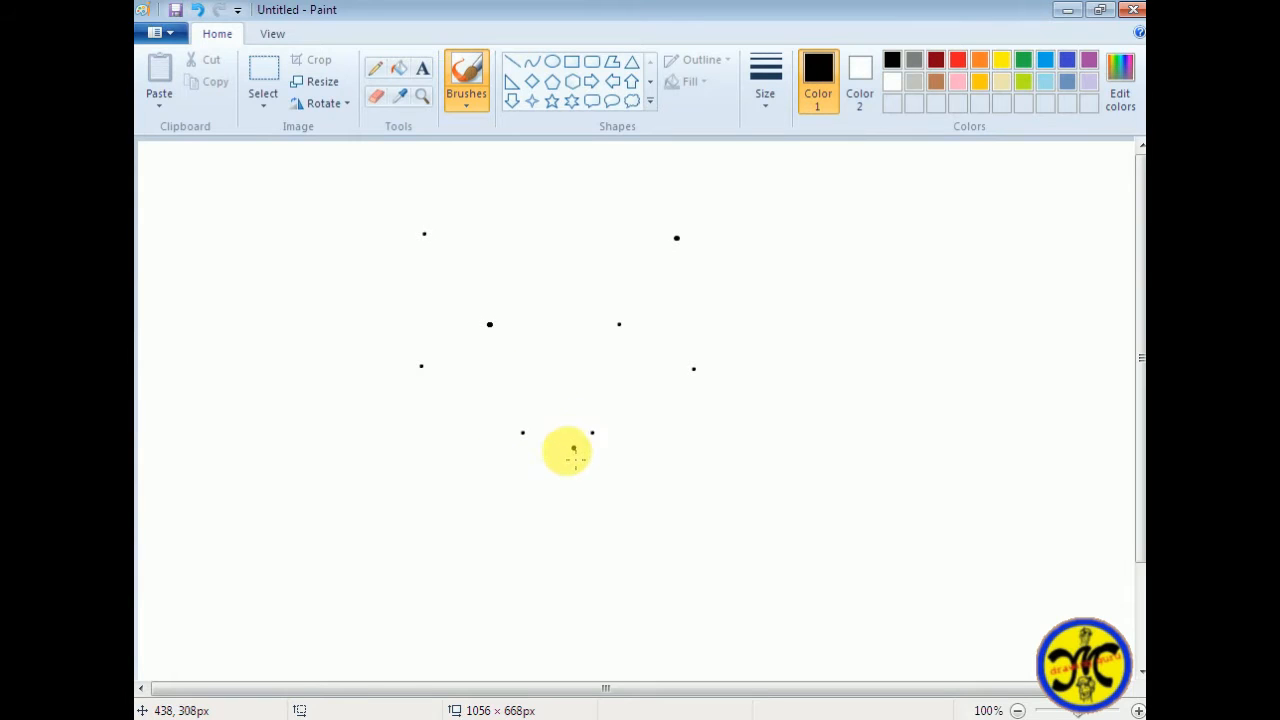
pyautogui.click(555, 459)
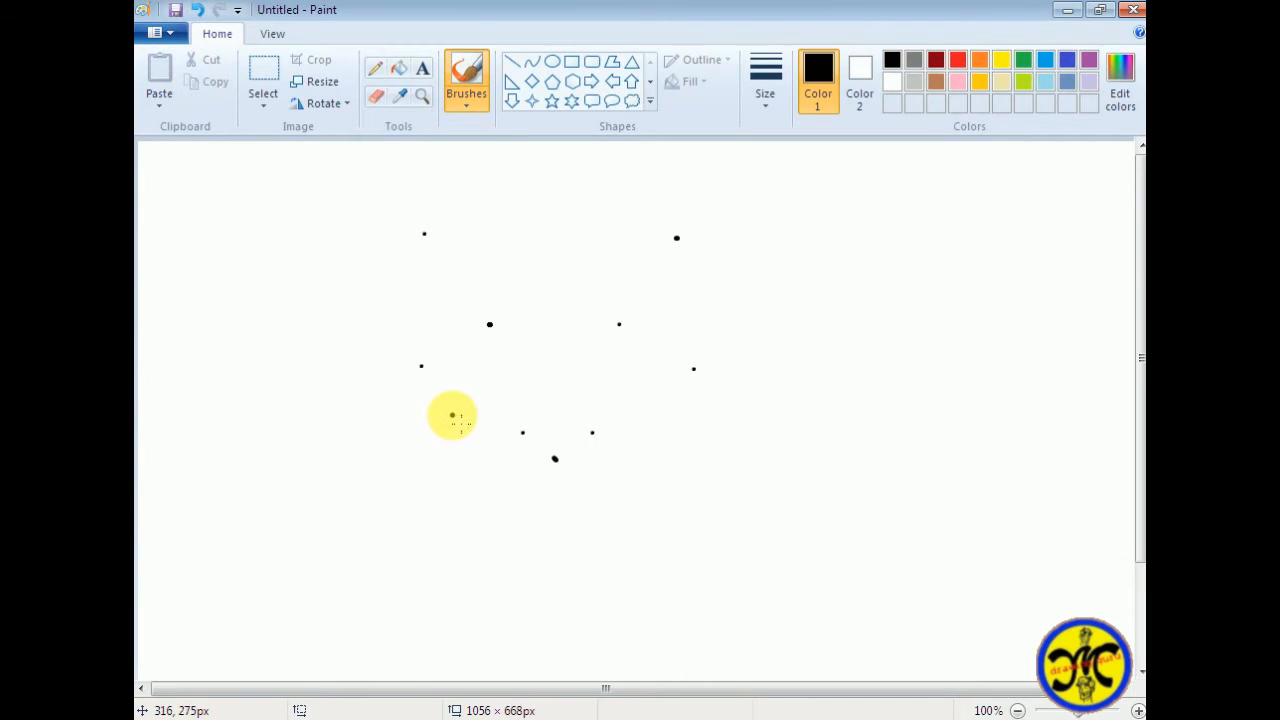
pyautogui.click(476, 460)
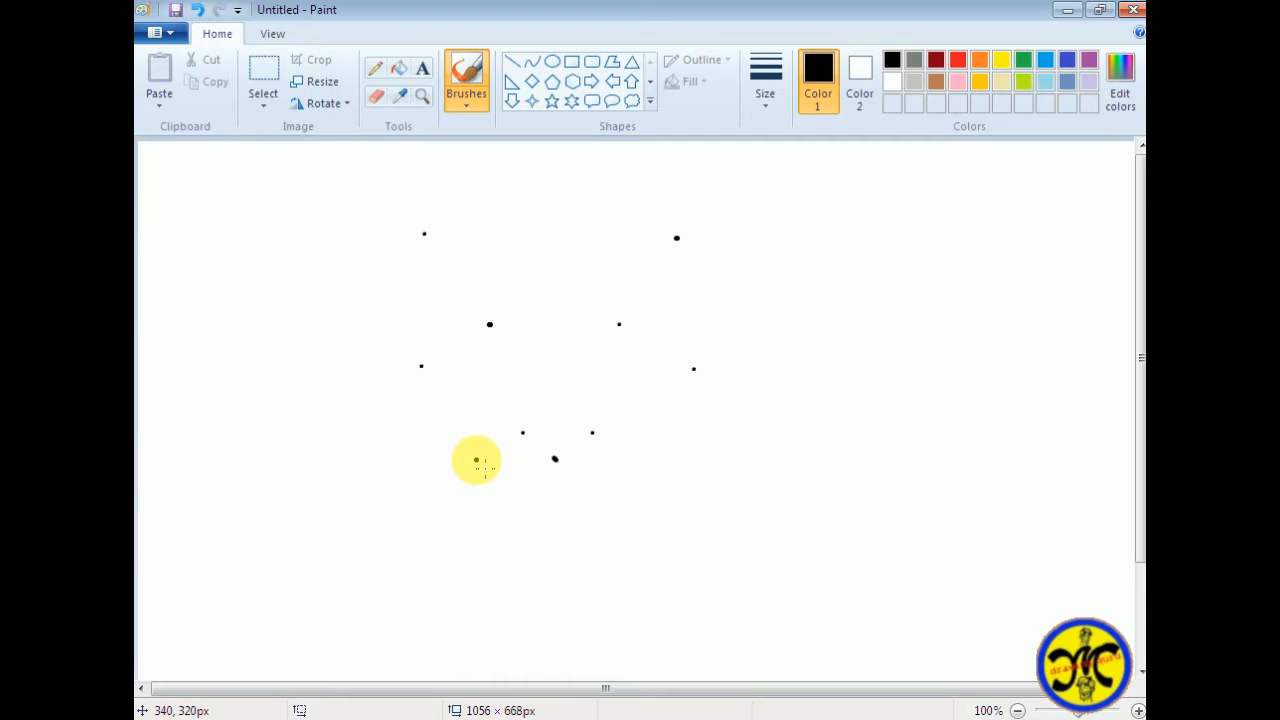
pyautogui.click(456, 427)
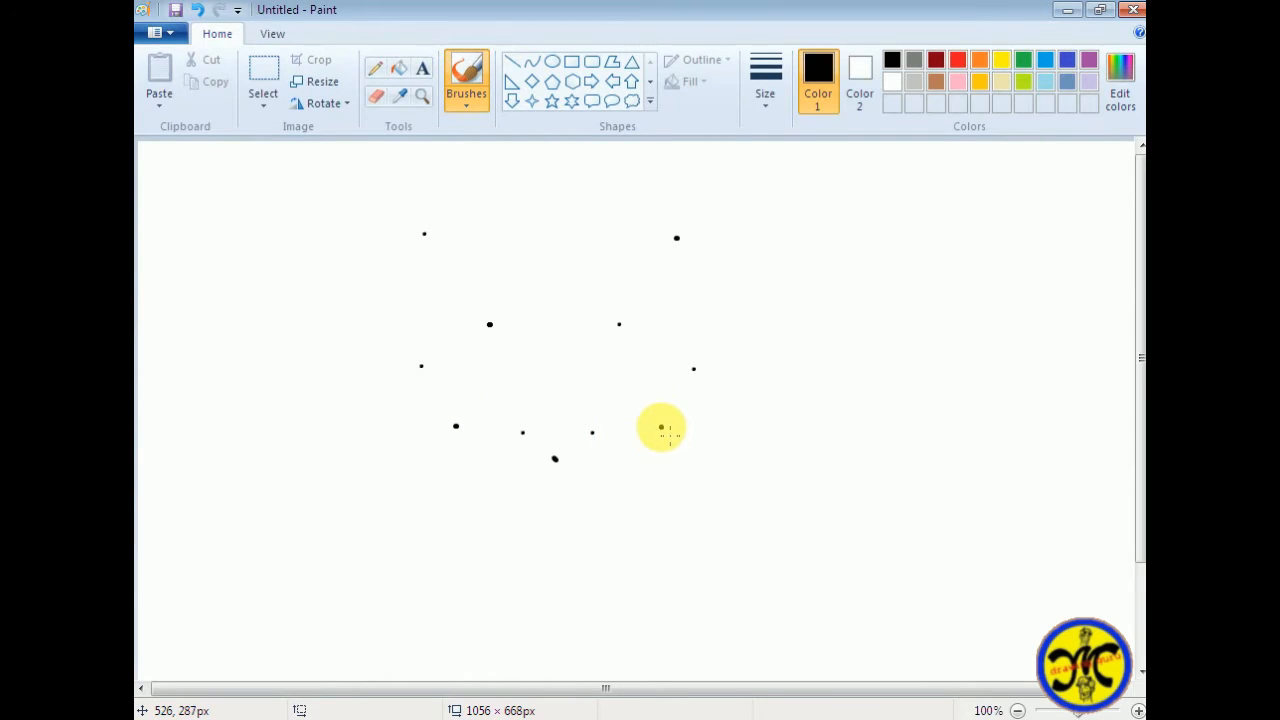
pyautogui.click(661, 428)
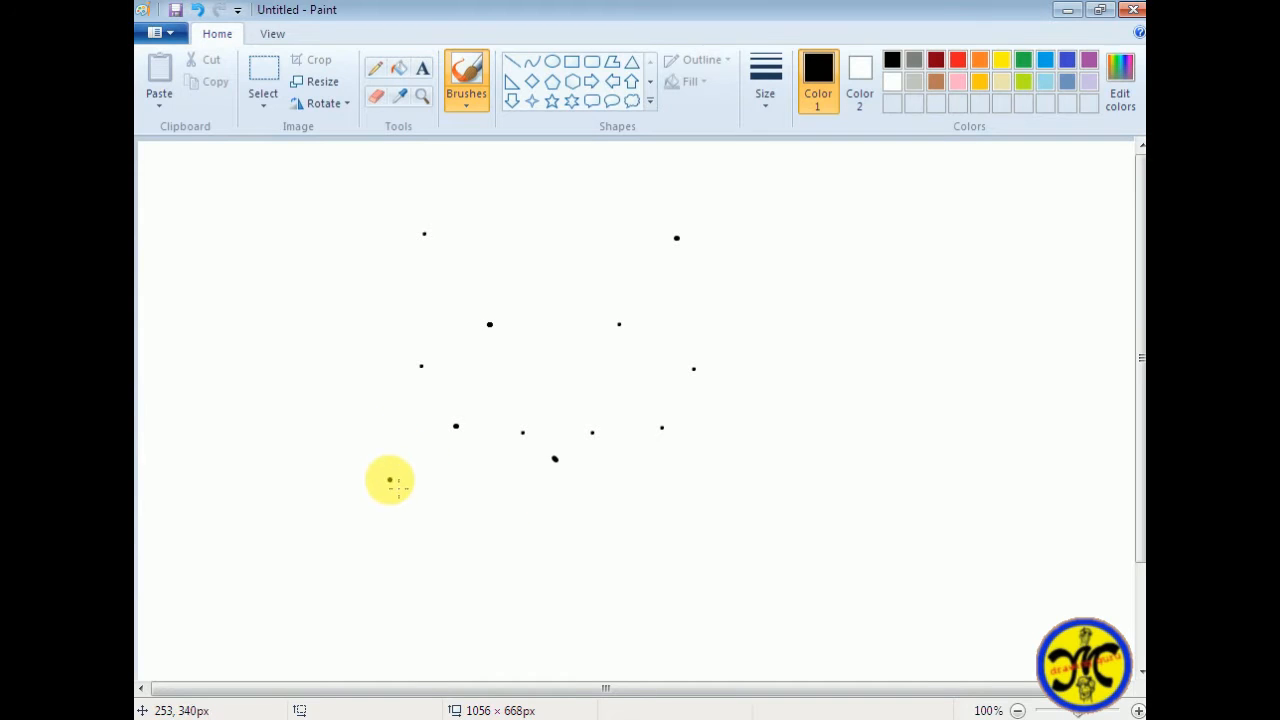
# Place mirrored guide dots for the cheeks, the jaw and the chin in the lower part of the head
pyautogui.click(390, 480)
pyautogui.click(727, 487)
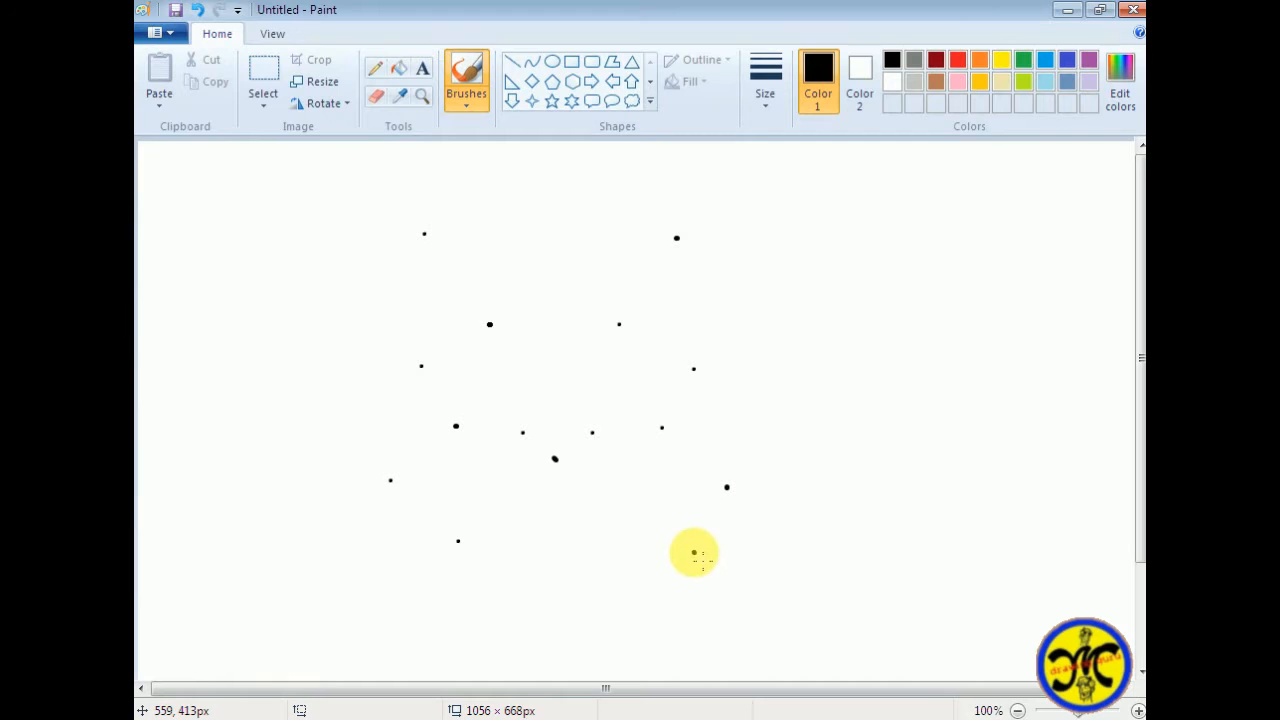
pyautogui.click(695, 553)
pyautogui.click(522, 633)
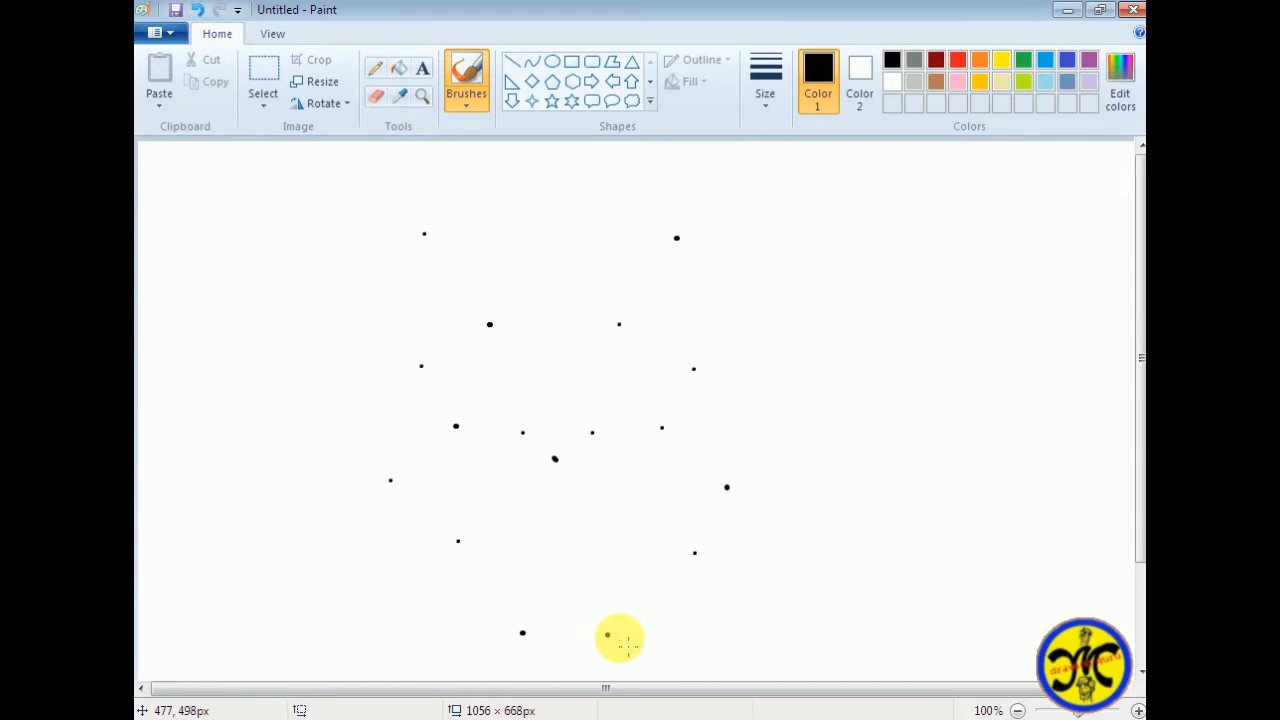
pyautogui.click(627, 630)
pyautogui.click(577, 665)
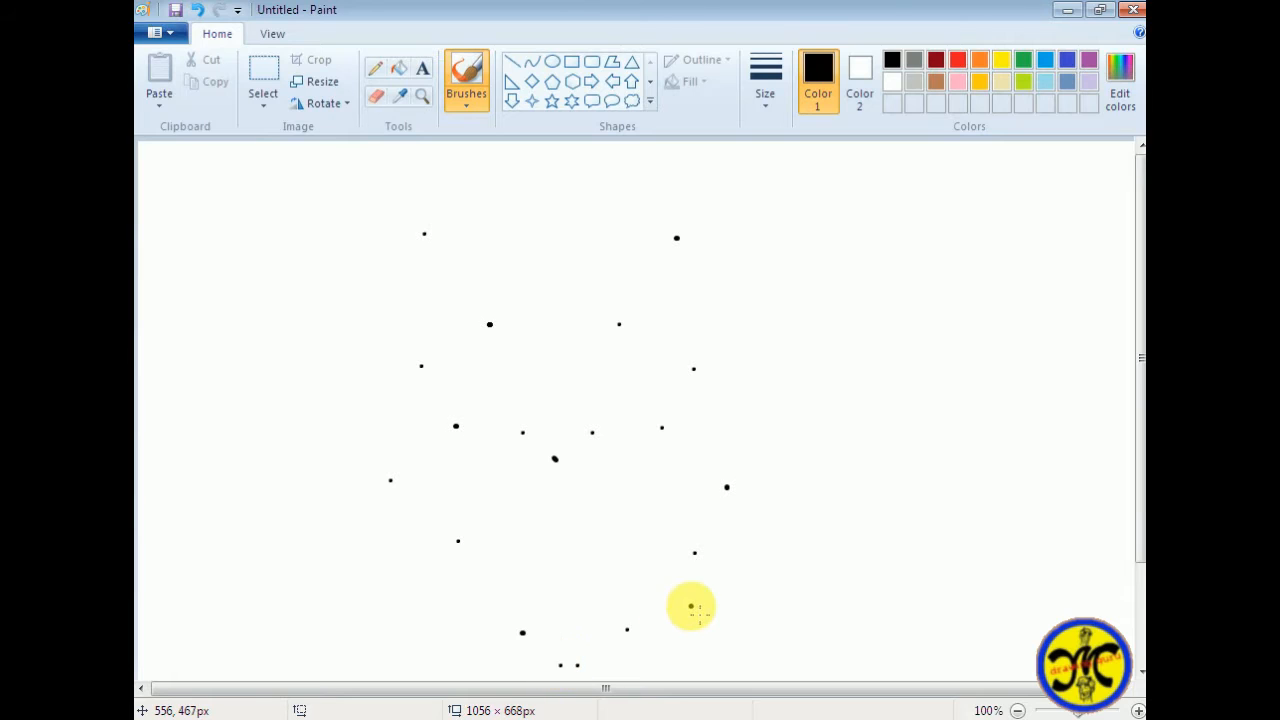
pyautogui.click(596, 666)
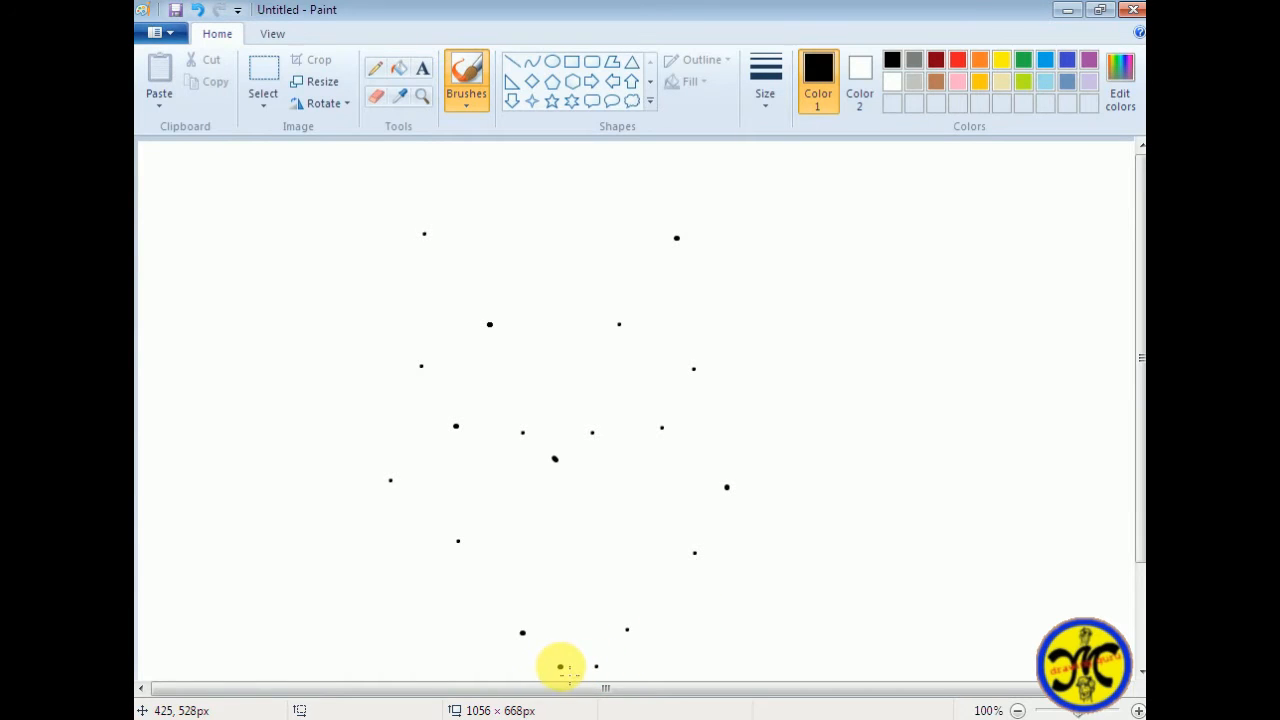
pyautogui.click(545, 496)
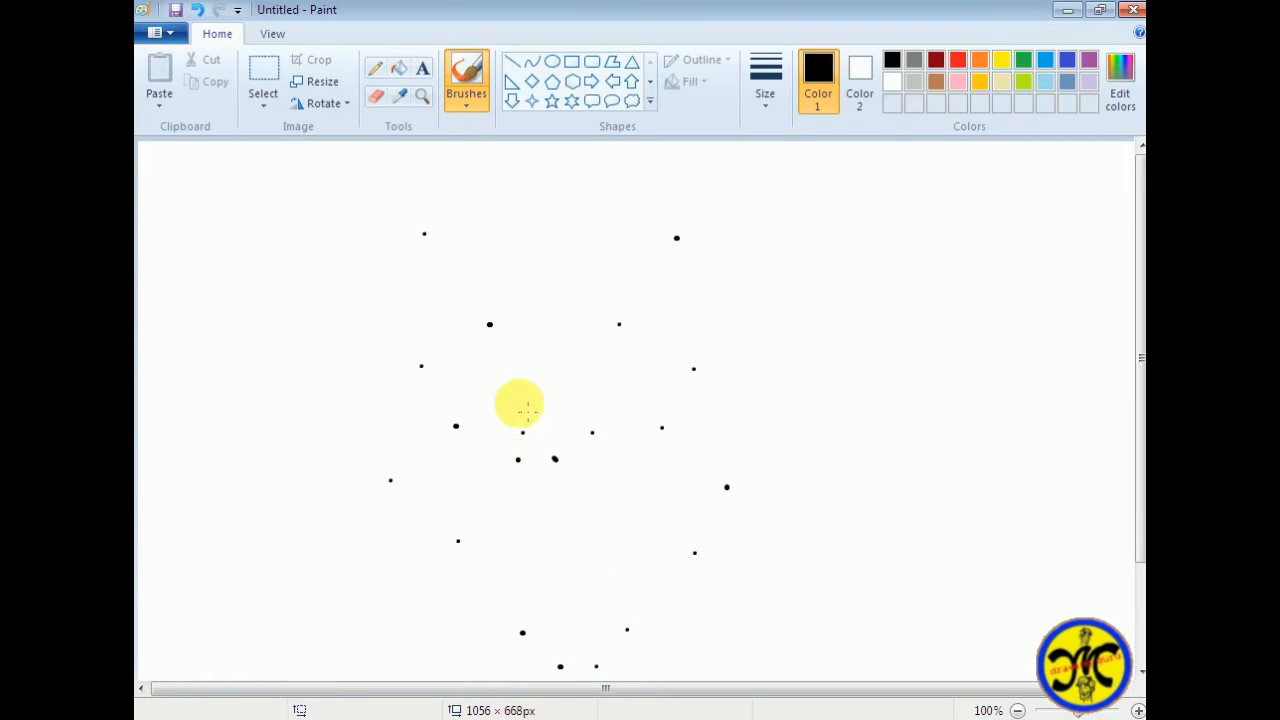
# Join dots with straight lines for a forehead edge about 128 px wide, both inner ear edges and the right side down to the cheek
pyautogui.click(512, 61)
pyautogui.moveTo(489, 324); pyautogui.dragTo(620, 324)
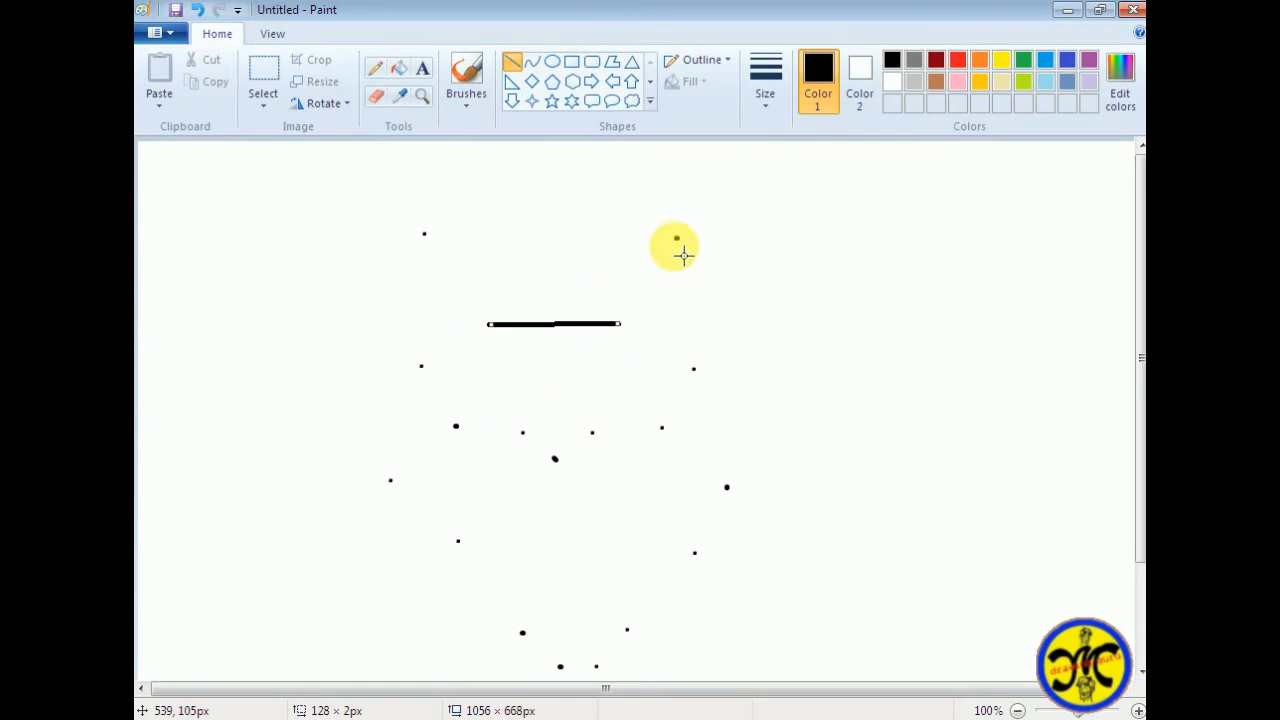
pyautogui.moveTo(677, 238); pyautogui.dragTo(694, 372)
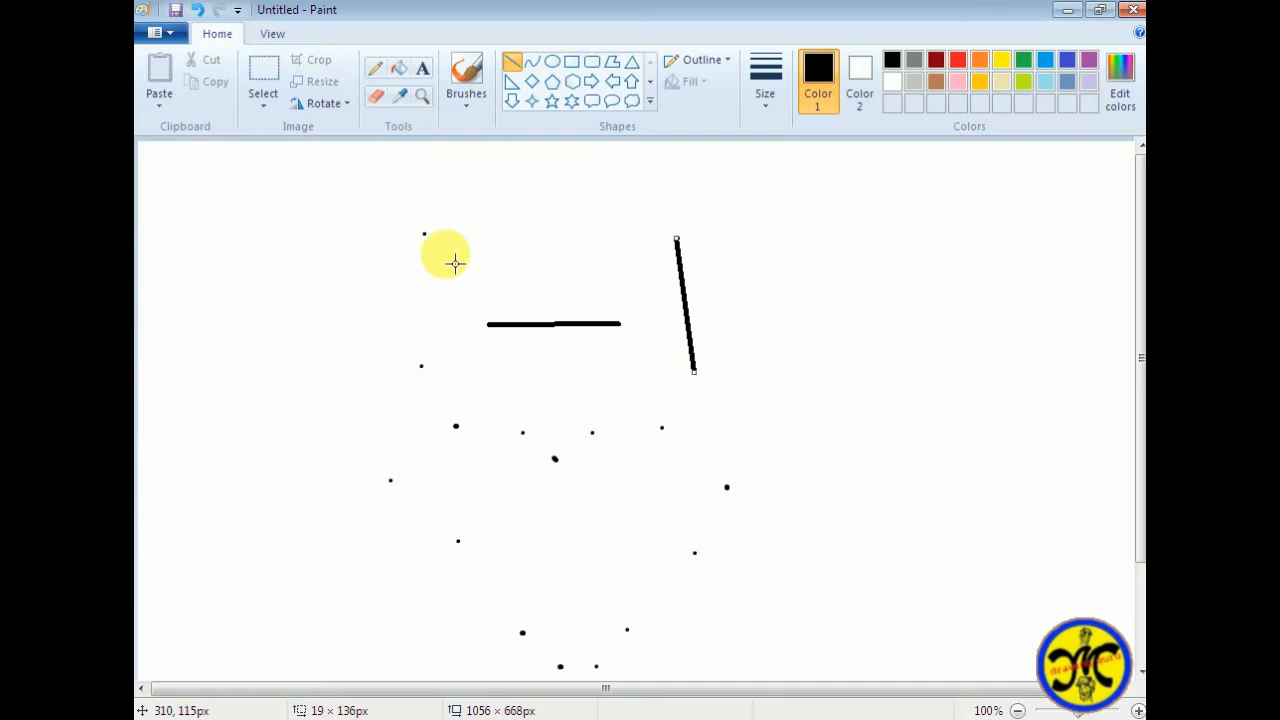
pyautogui.moveTo(424, 234); pyautogui.dragTo(494, 335)
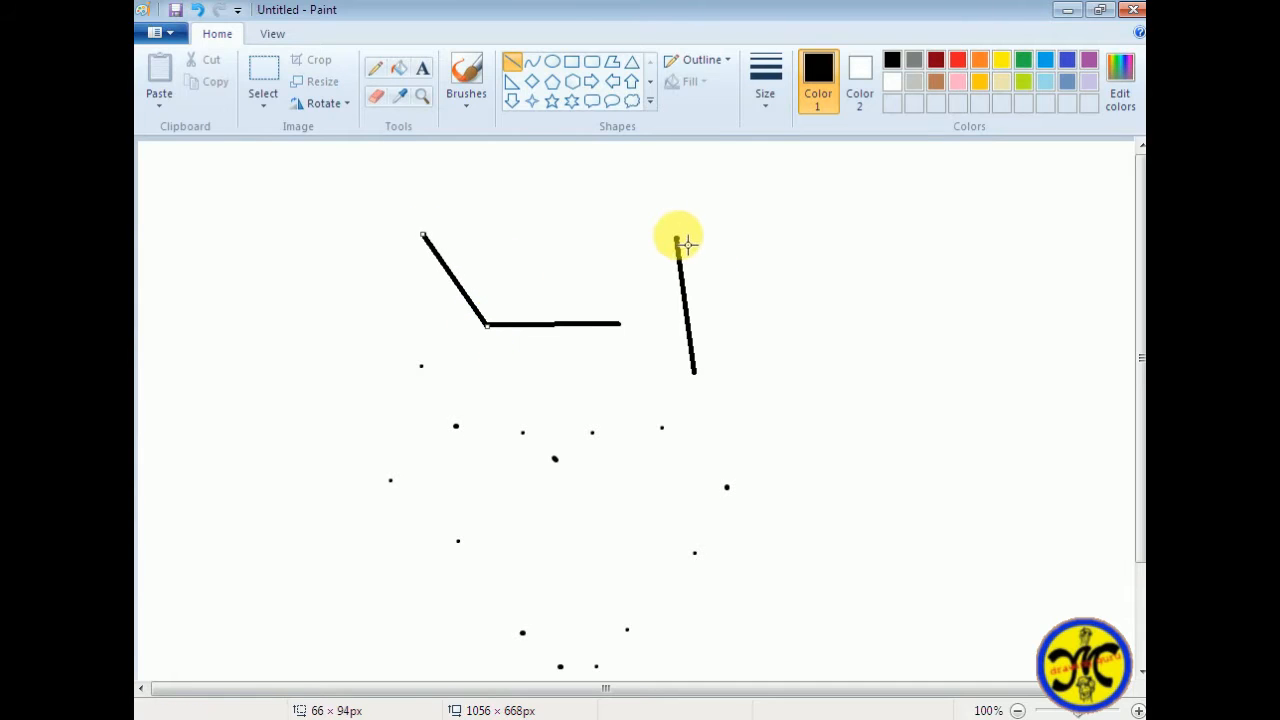
pyautogui.moveTo(677, 238); pyautogui.dragTo(620, 324)
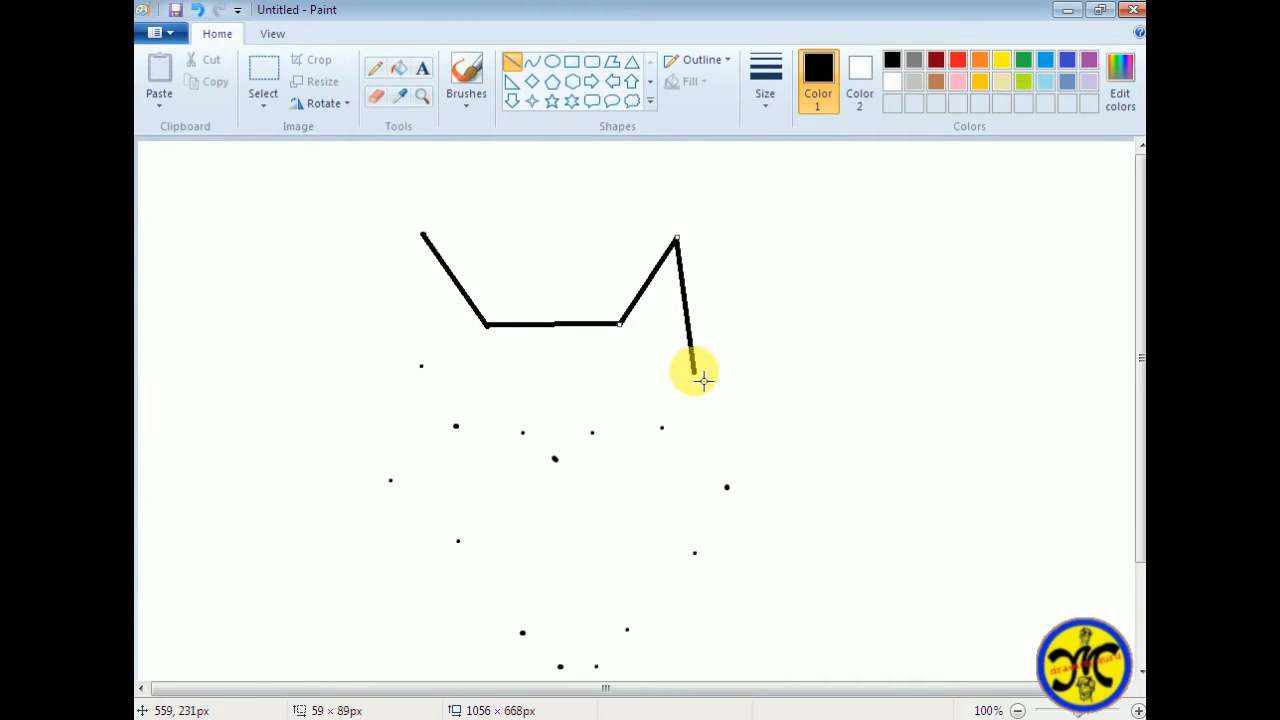
pyautogui.moveTo(695, 376); pyautogui.dragTo(729, 489)
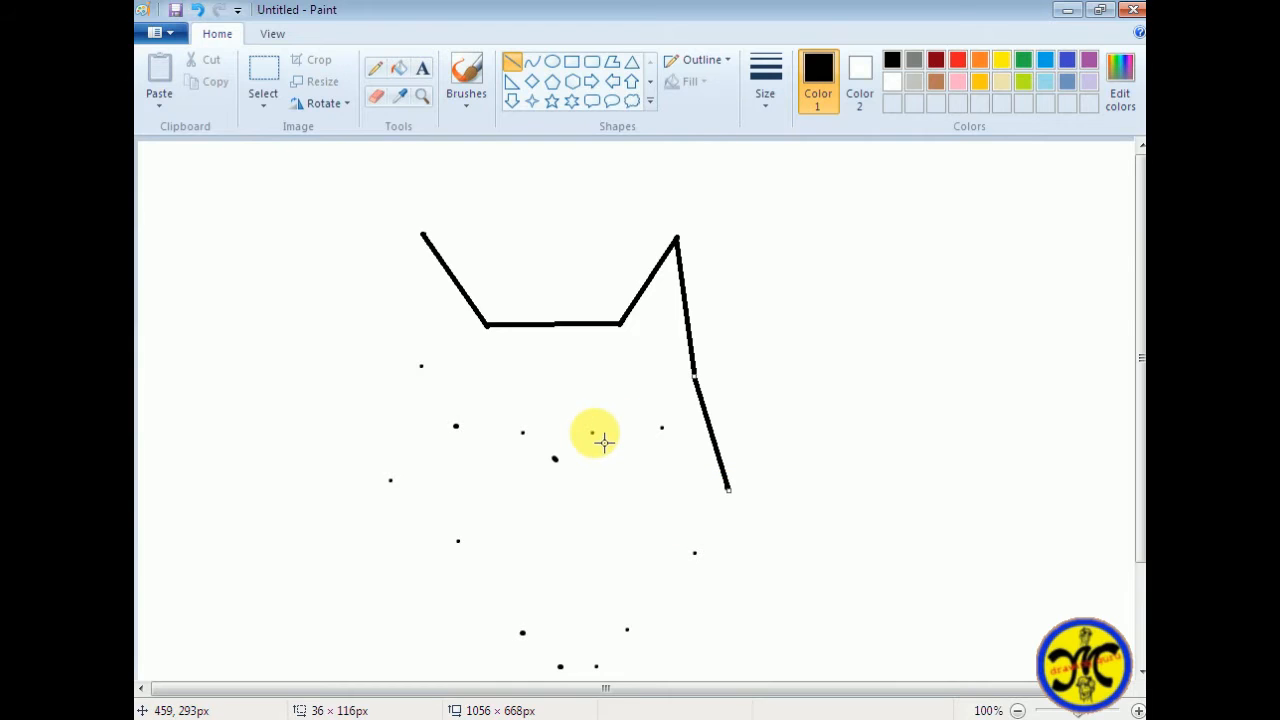
# Draw straight lines from both forehead corners through the muzzle dots to meet at the pointed muzzle tip
pyautogui.moveTo(593, 432); pyautogui.dragTo(620, 324)
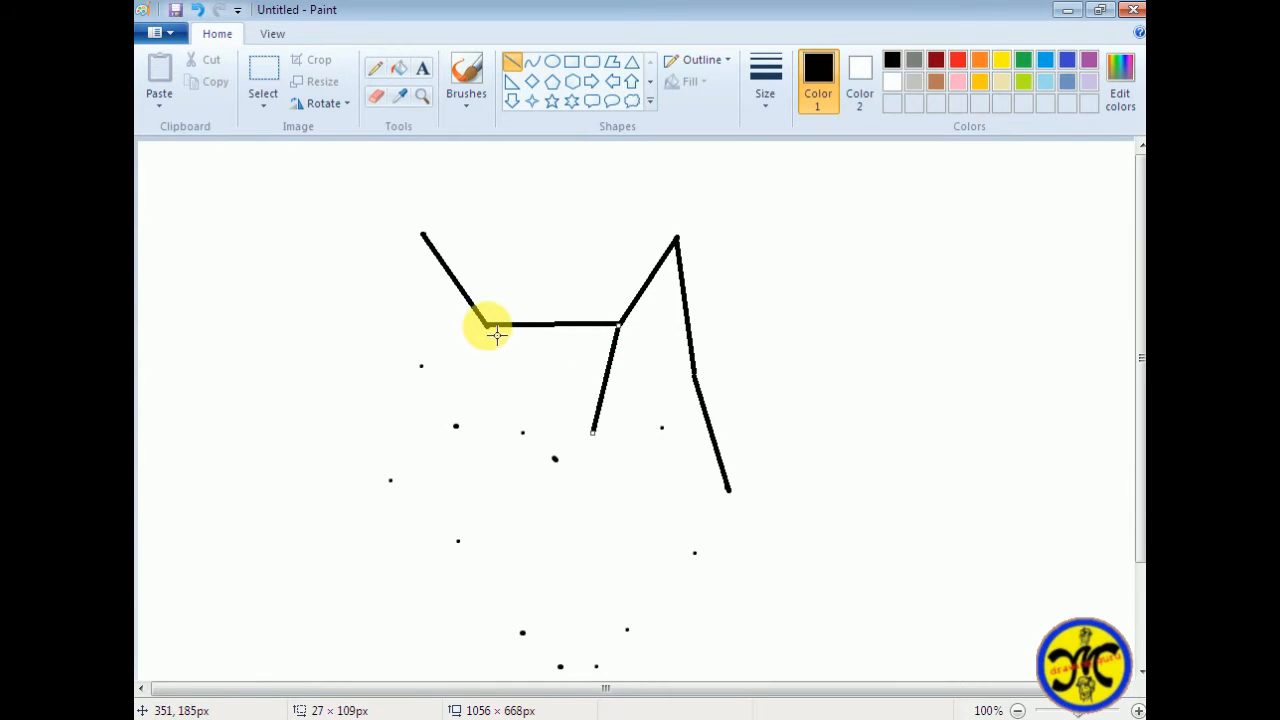
pyautogui.moveTo(488, 326)
pyautogui.mouseDown()
pyautogui.moveTo(531, 443)
pyautogui.moveTo(523, 432)
pyautogui.moveTo(555, 459)
pyautogui.mouseUp()
pyautogui.hotkey('ctrl', 'z')
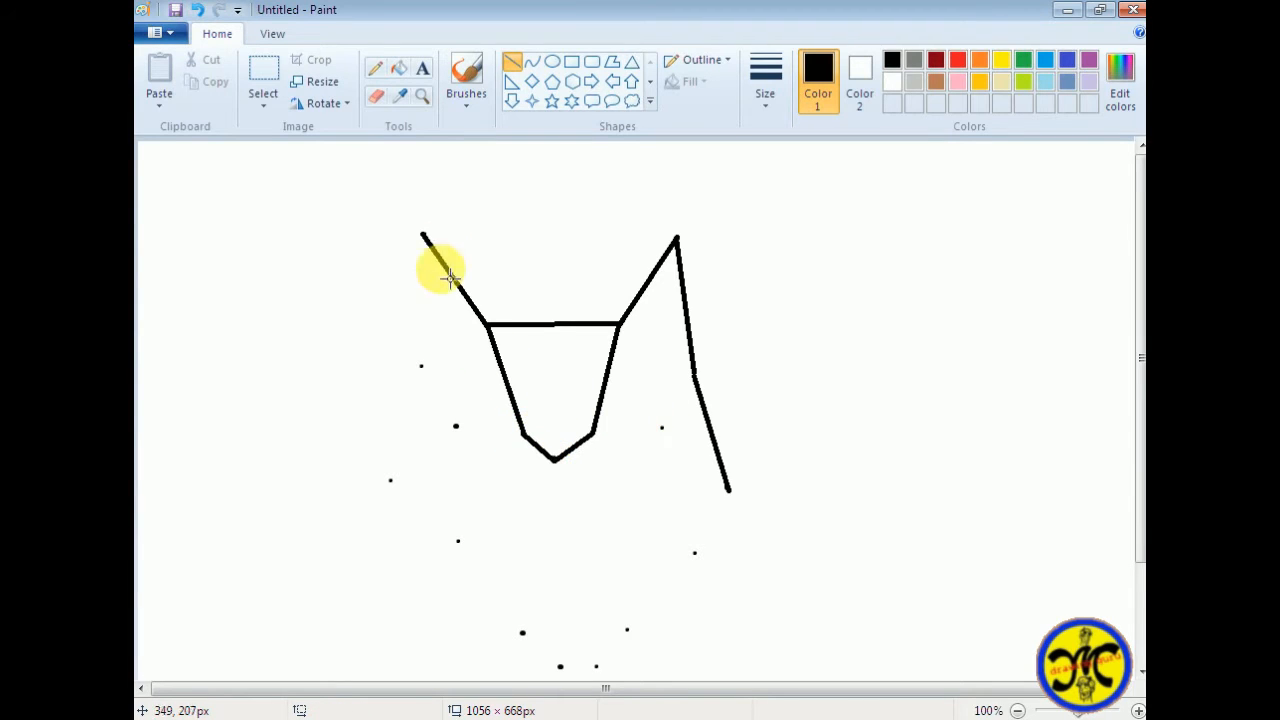
# Draw the left ear's outer edge about 138 px tall, and a line from each cheek dot toward the jaw
pyautogui.moveTo(421, 238); pyautogui.dragTo(422, 363)
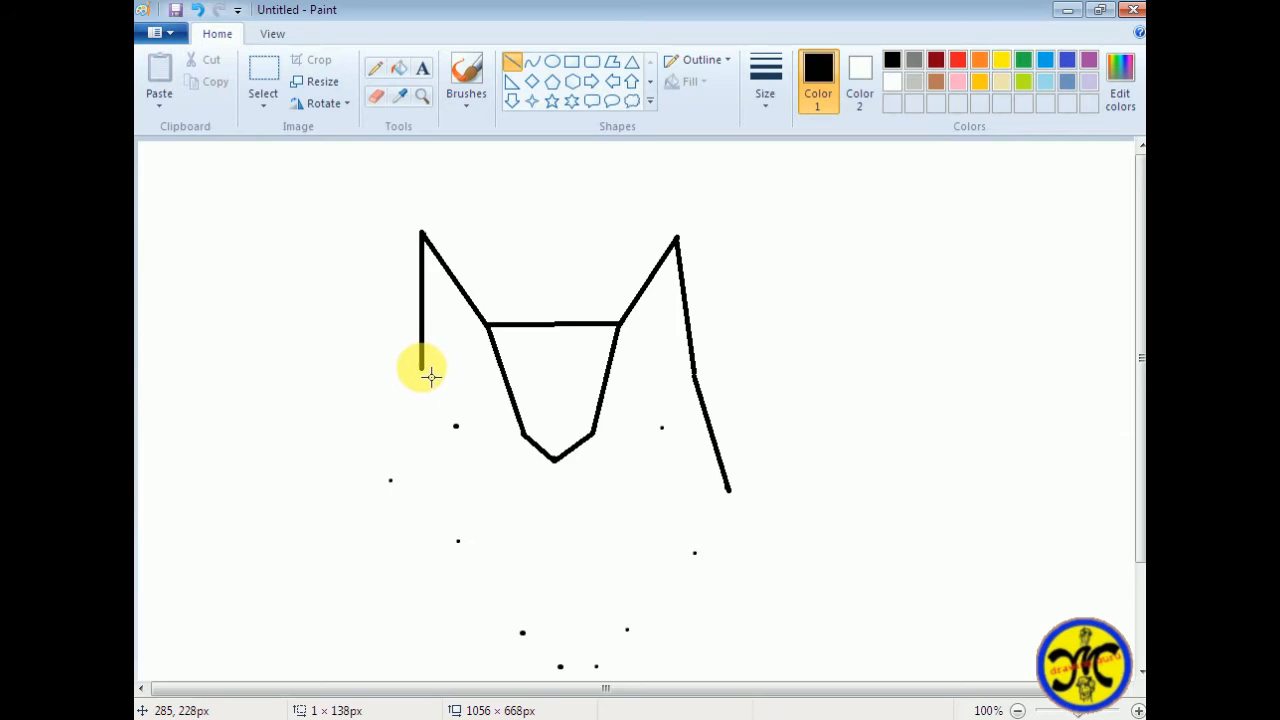
pyautogui.moveTo(390, 479); pyautogui.dragTo(460, 542)
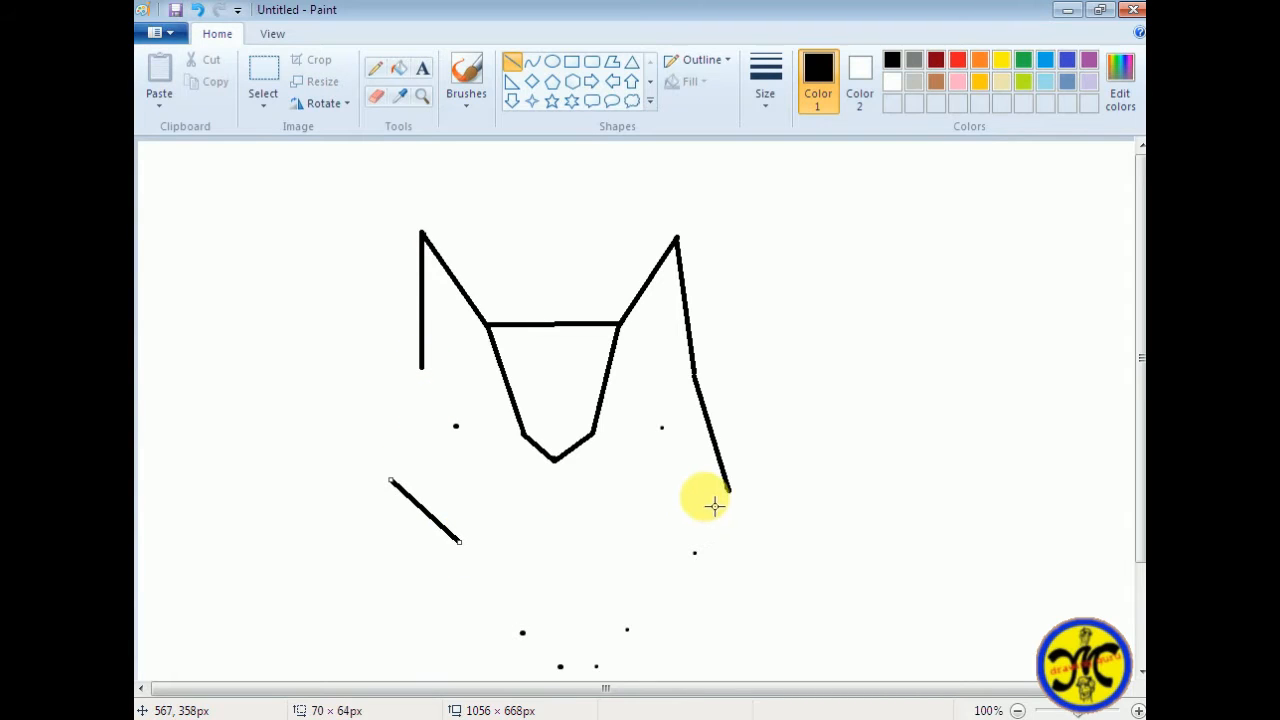
pyautogui.moveTo(730, 490); pyautogui.dragTo(695, 552)
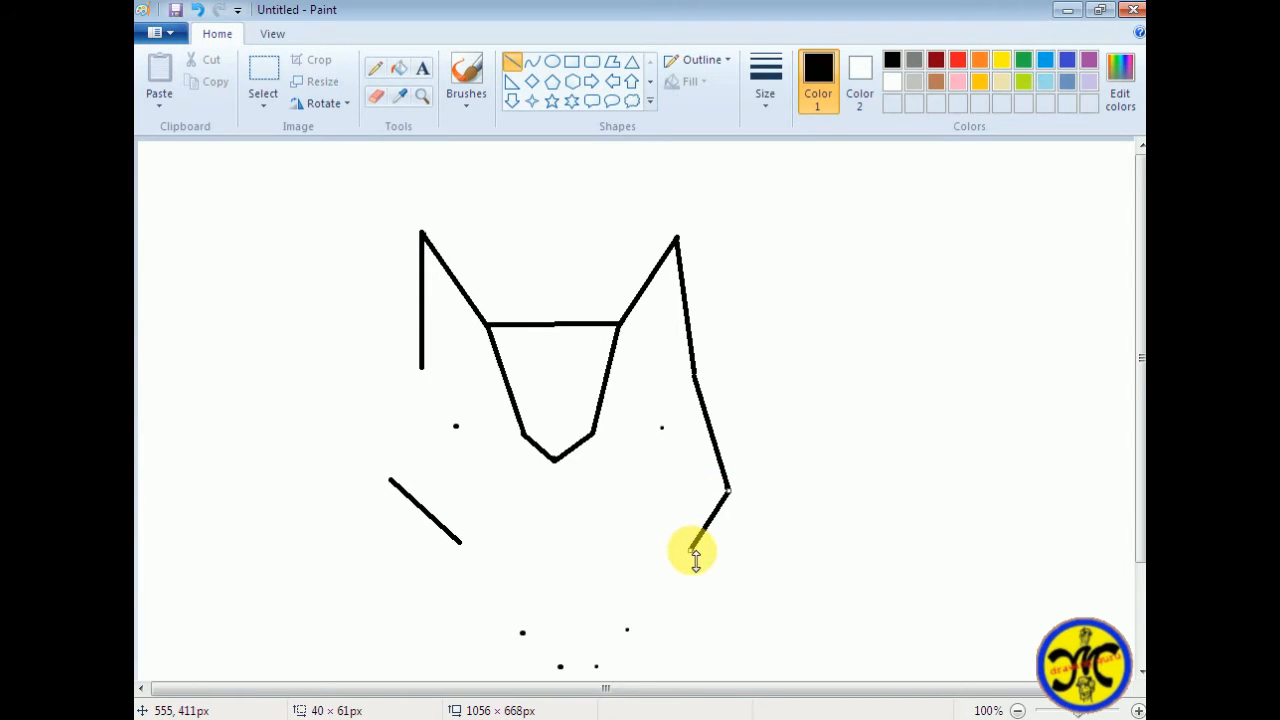
# Try to extend the right cheek line to the lower jaw dot, and undo the attempt
pyautogui.click(694, 556)
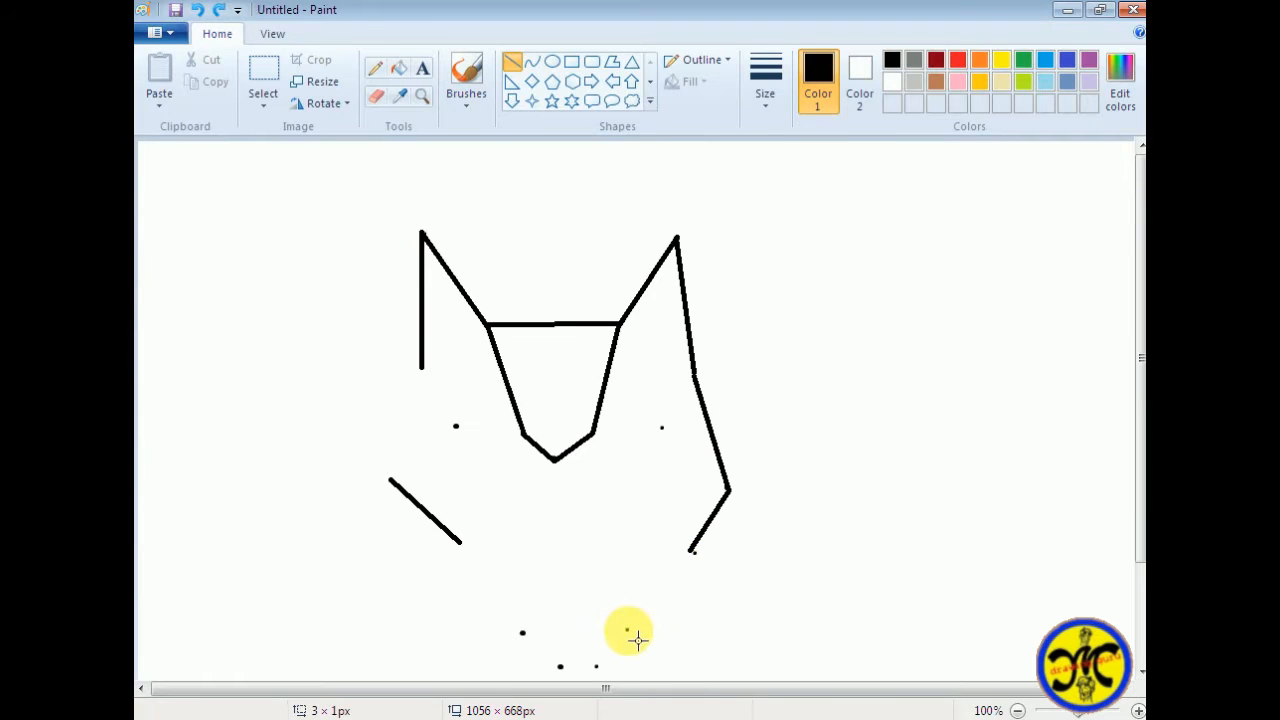
pyautogui.moveTo(627, 630); pyautogui.dragTo(684, 550)
pyautogui.hotkey('ctrl', 'z')
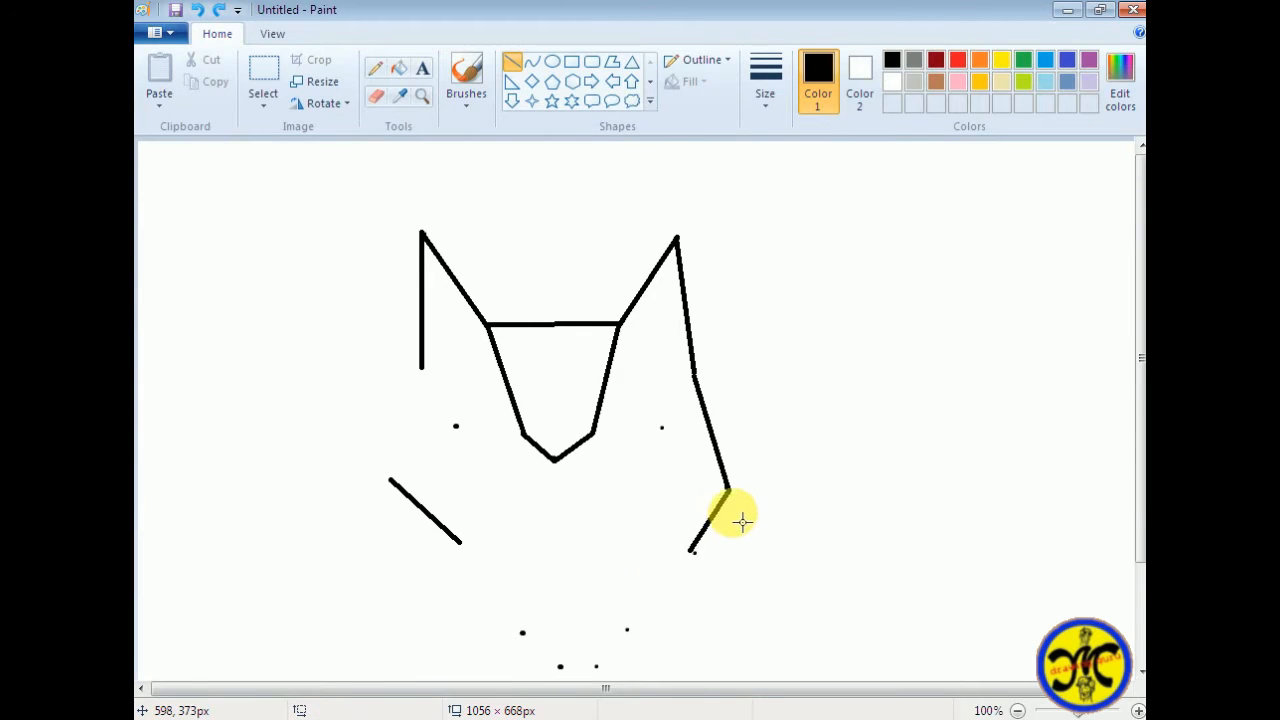
pyautogui.hotkey('ctrl', 'z')
pyautogui.moveTo(729, 490); pyautogui.dragTo(692, 563)
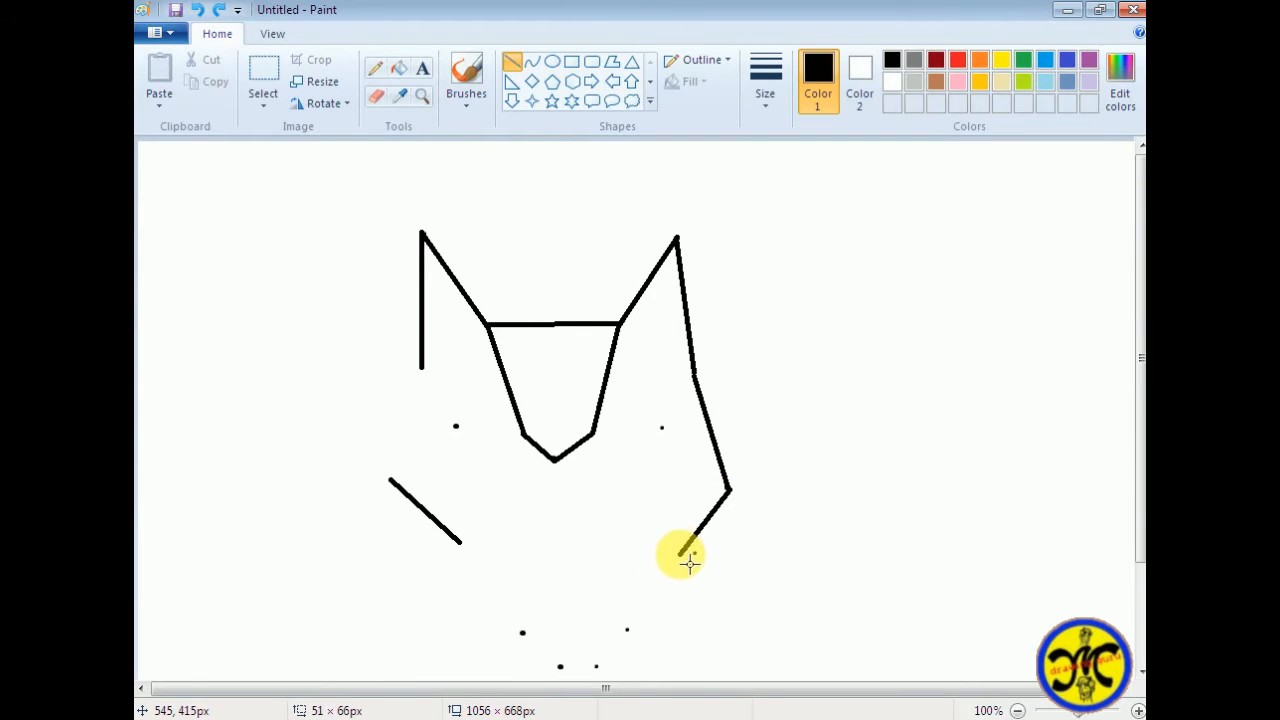
pyautogui.click(564, 591)
pyautogui.moveTo(465, 548); pyautogui.dragTo(523, 632)
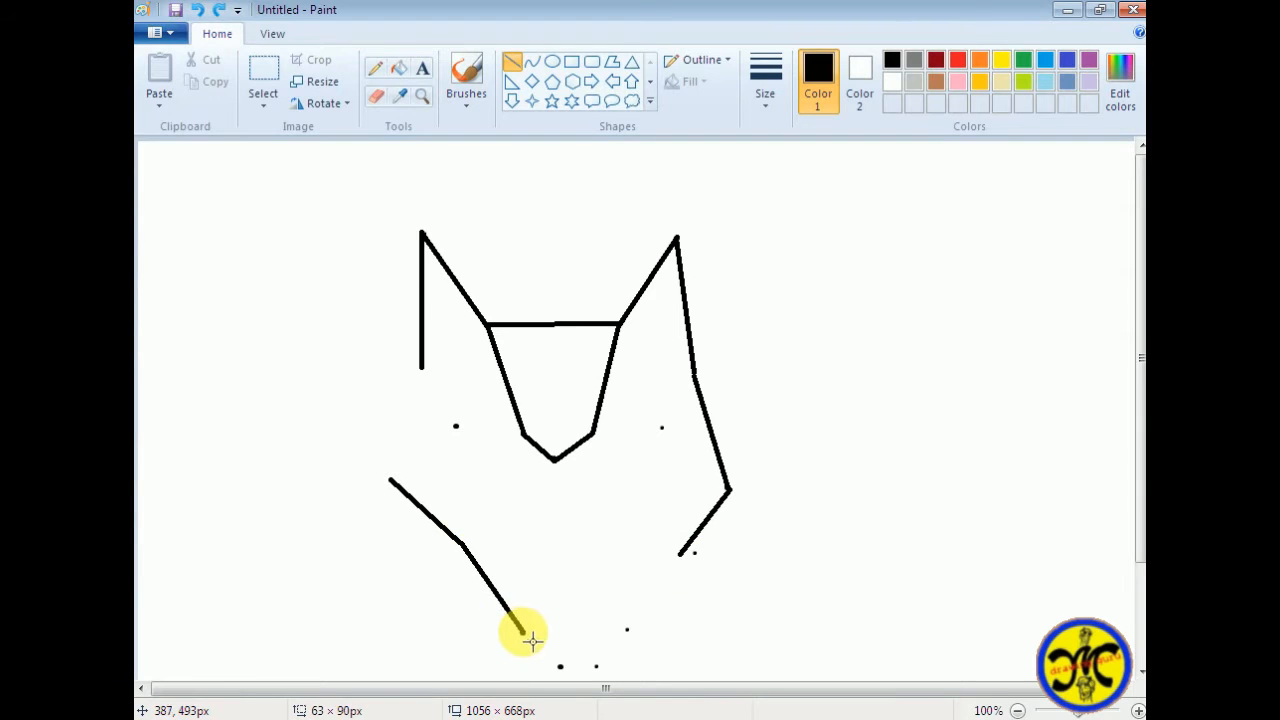
pyautogui.moveTo(681, 553); pyautogui.dragTo(632, 632)
pyautogui.hotkey('ctrl', 'z')
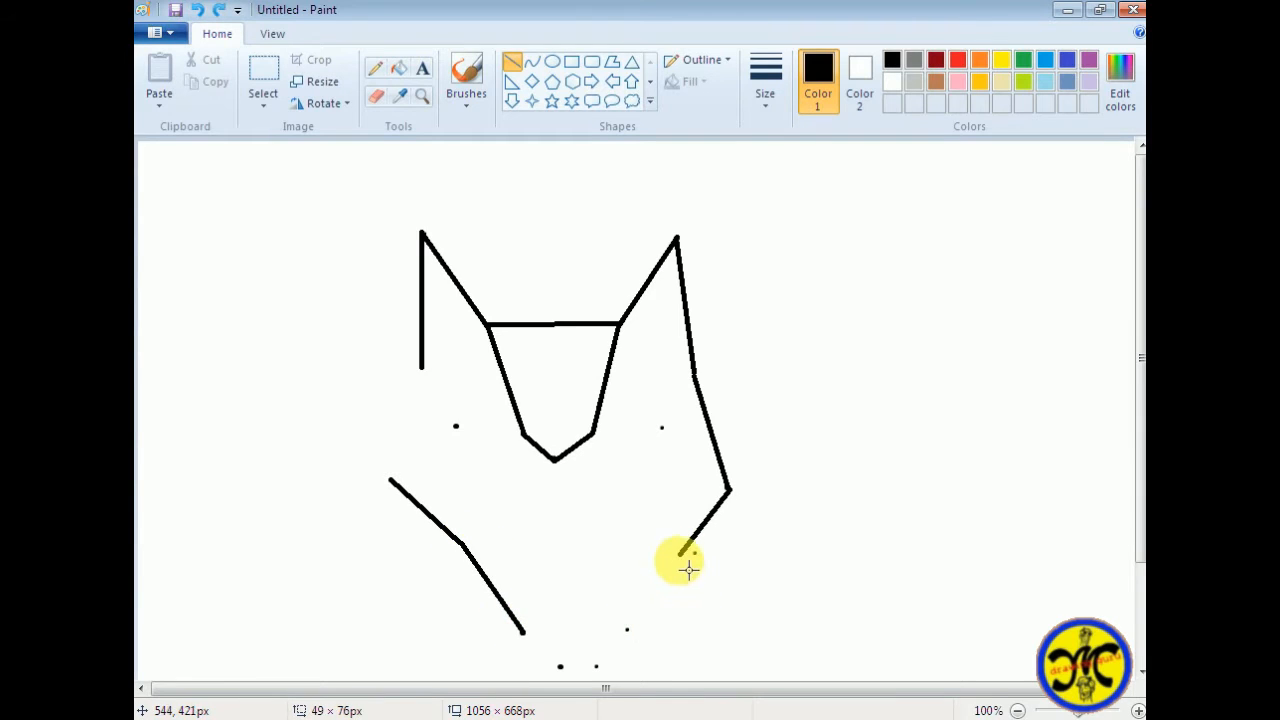
pyautogui.moveTo(681, 554); pyautogui.dragTo(627, 630)
pyautogui.scroll(-2, 586, 628)
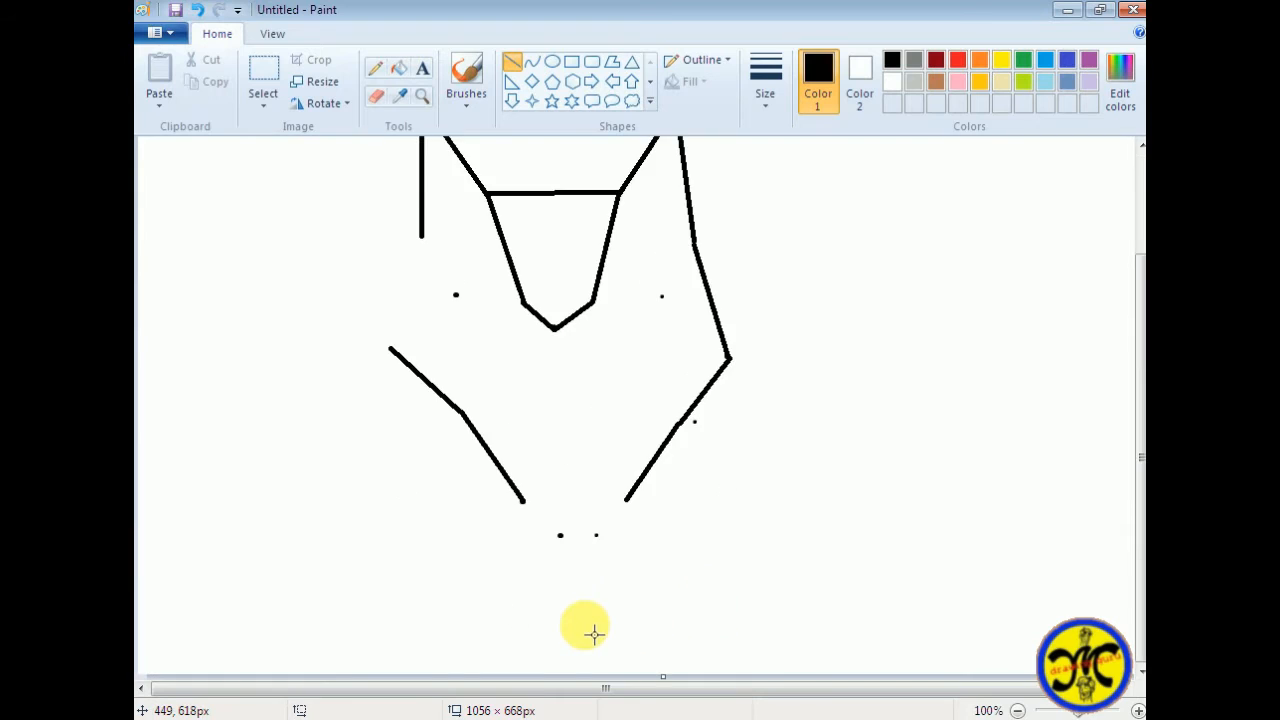
pyautogui.scroll(2, 594, 633)
pyautogui.hotkey('ctrl', 'z')
pyautogui.hotkey('ctrl', 'z')
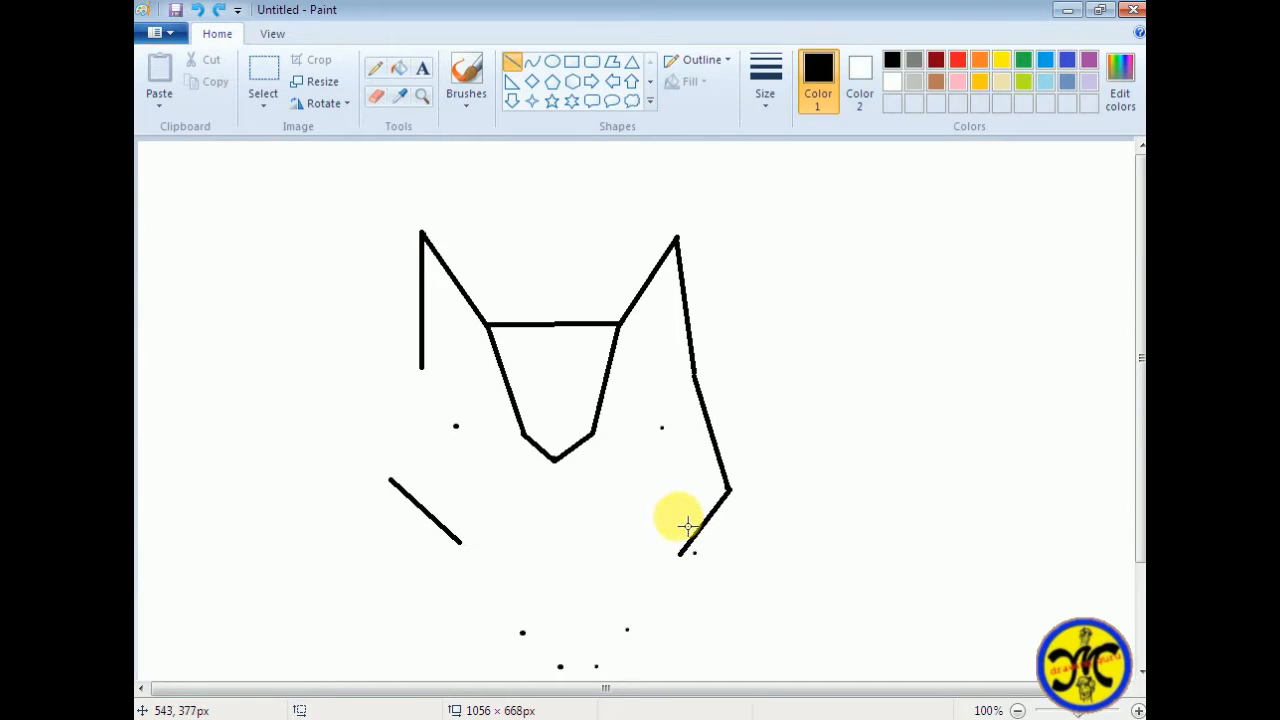
pyautogui.moveTo(460, 543); pyautogui.dragTo(673, 543)
pyautogui.hotkey('ctrl', 'z')
pyautogui.hotkey('ctrl', 'z')
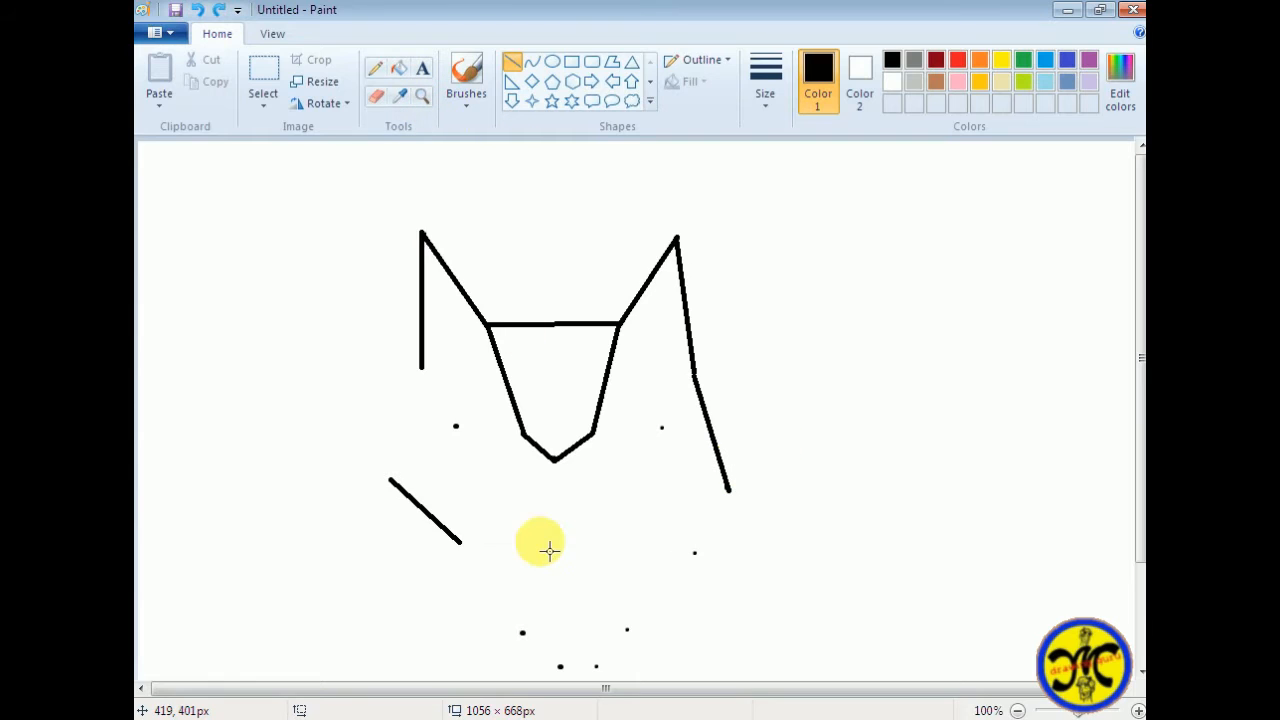
# Draw the right cheek line down to a temporary horizontal guide about 205 px wide from the left jaw corner, and erase the guide
pyautogui.moveTo(460, 543); pyautogui.dragTo(665, 542)
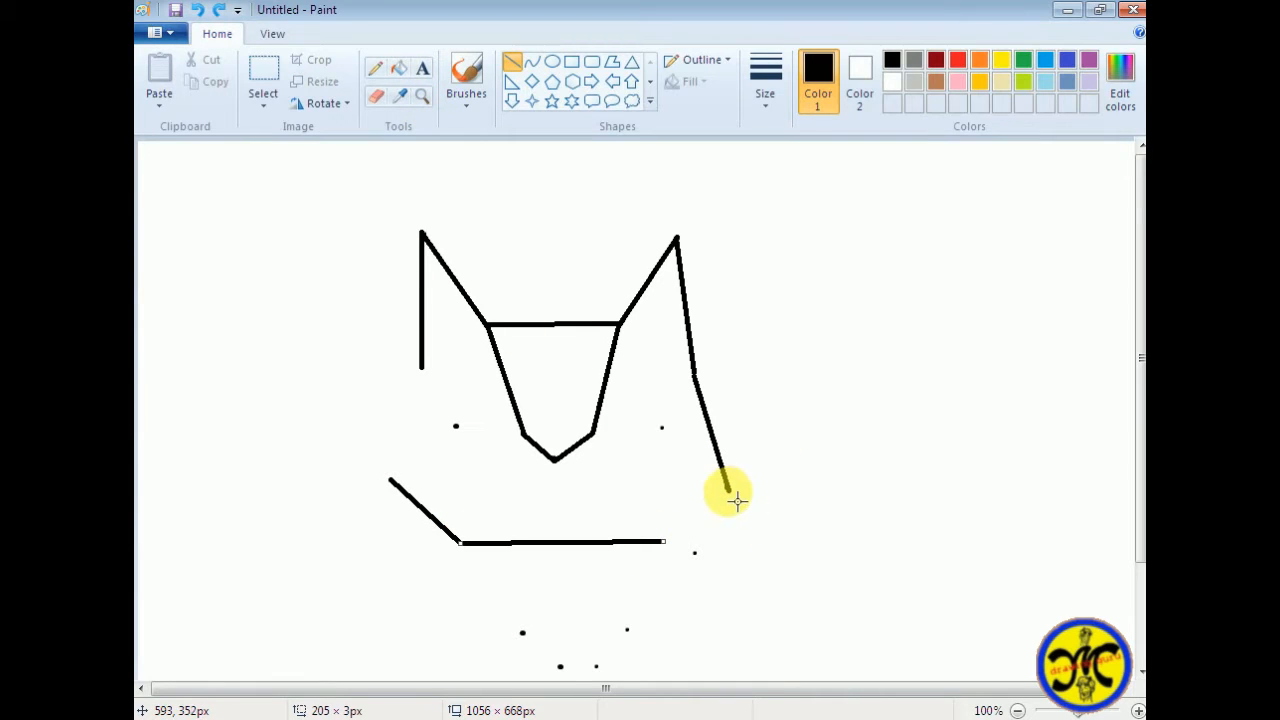
pyautogui.moveTo(736, 500); pyautogui.dragTo(677, 549)
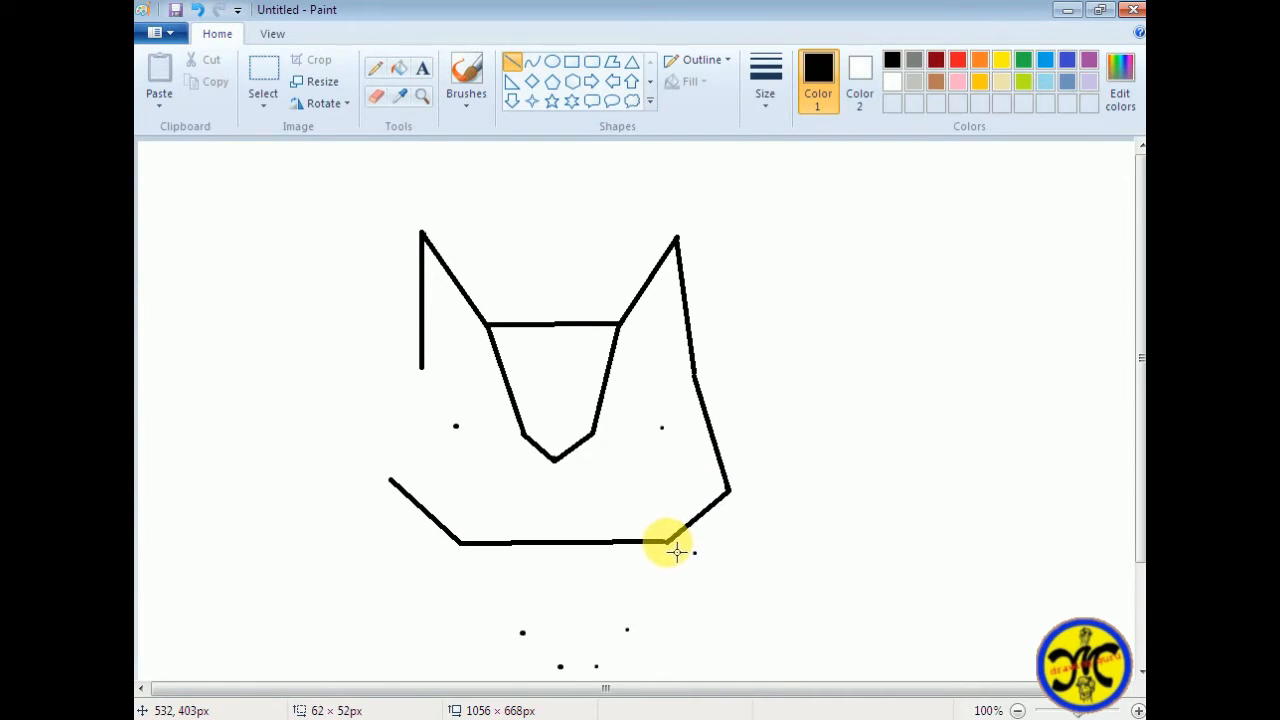
pyautogui.click(380, 97)
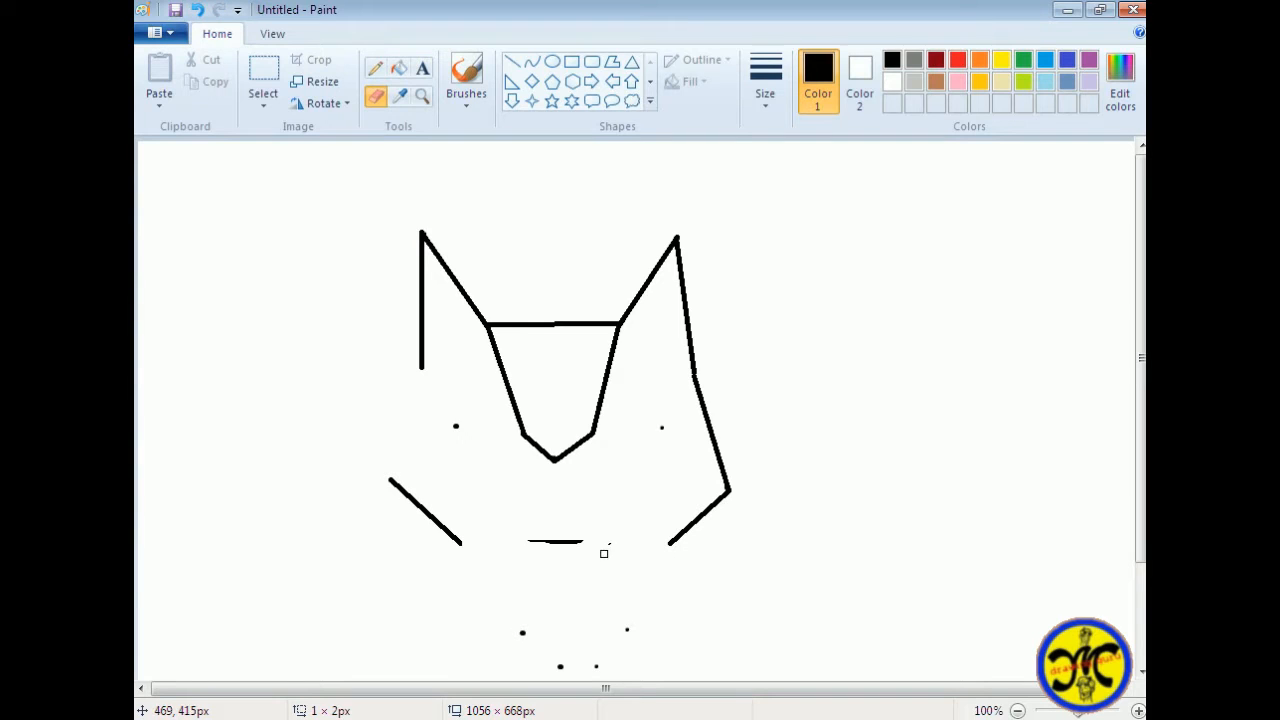
# Draw straight lower jaw lines from both jaw corners to the dots below, about 64 × 95 px left and 42 × 84 px right
pyautogui.click(512, 62)
pyautogui.moveTo(469, 548); pyautogui.dragTo(528, 645)
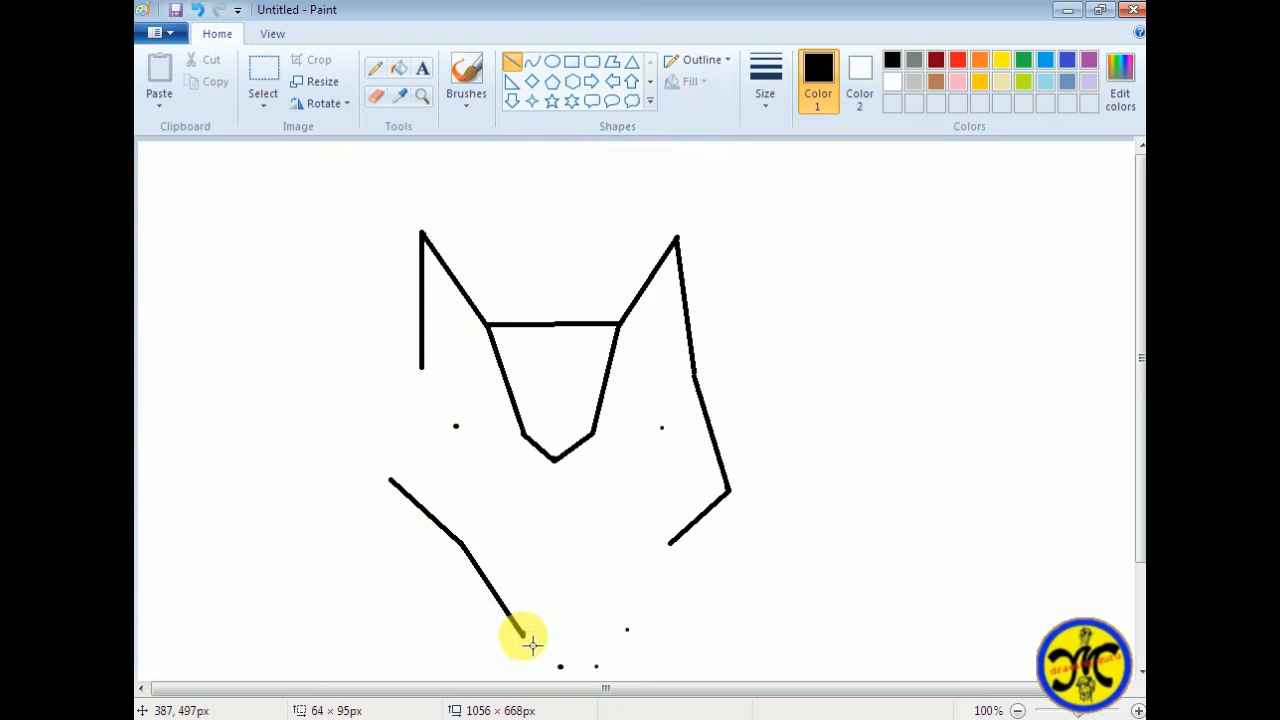
pyautogui.moveTo(669, 545); pyautogui.dragTo(628, 627)
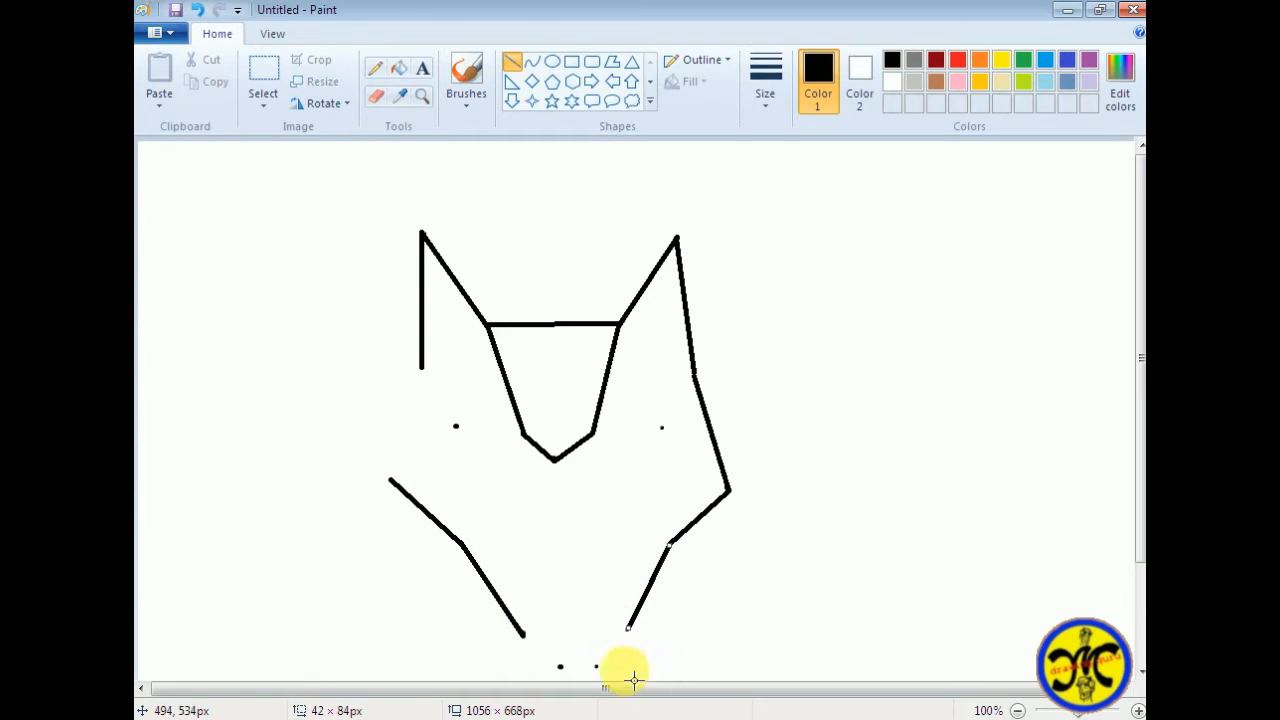
# Try to close the chin with a short horizontal base line and slanted lines from both lower jaw ends
pyautogui.moveTo(555, 666)
pyautogui.mouseDown()
pyautogui.moveTo(597, 666)
pyautogui.moveTo(580, 680)
pyautogui.moveTo(610, 664)
pyautogui.mouseUp()
pyautogui.hotkey('ctrl', 'z')
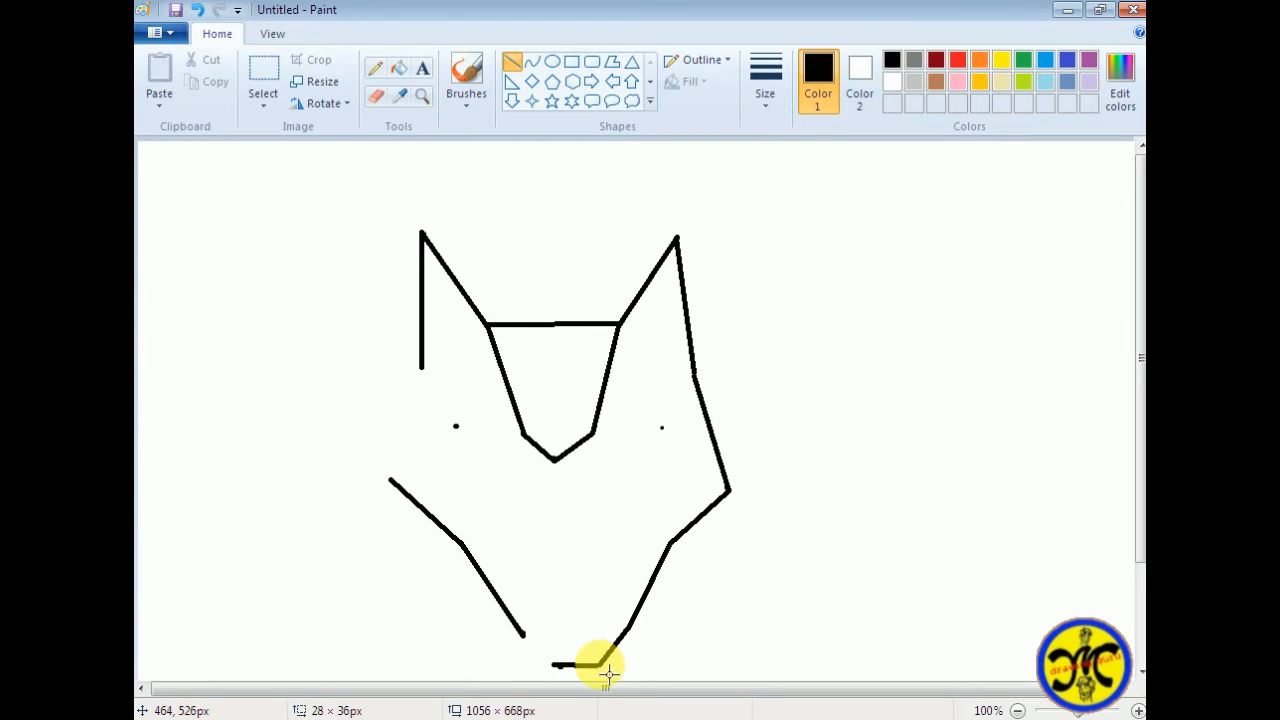
pyautogui.moveTo(526, 638); pyautogui.dragTo(563, 677)
pyautogui.click(598, 571)
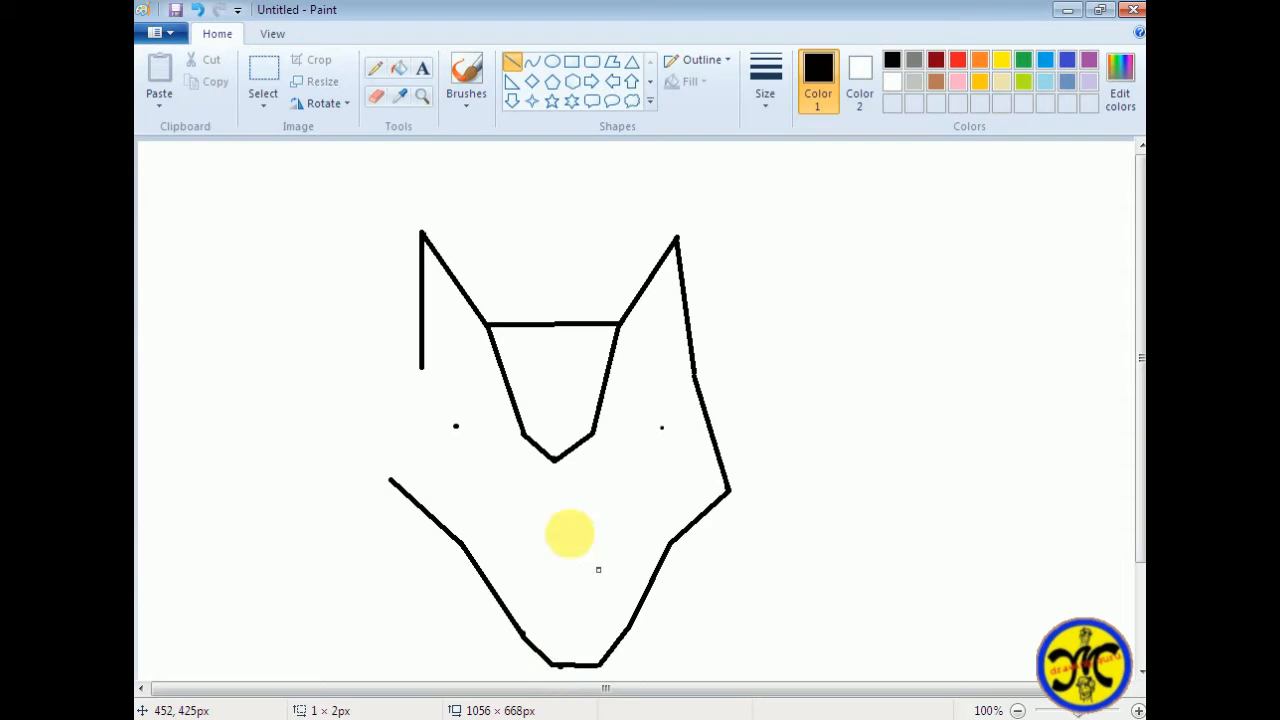
pyautogui.hotkey('ctrl', 'z')
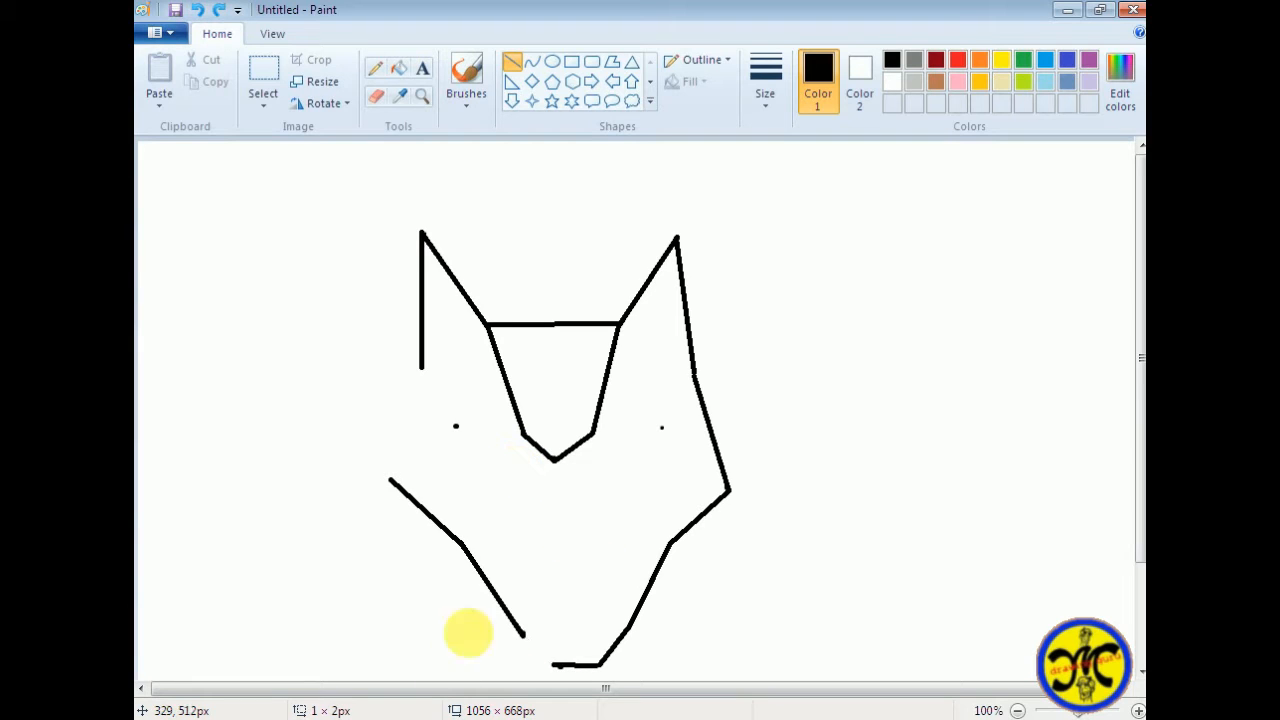
pyautogui.click(376, 95)
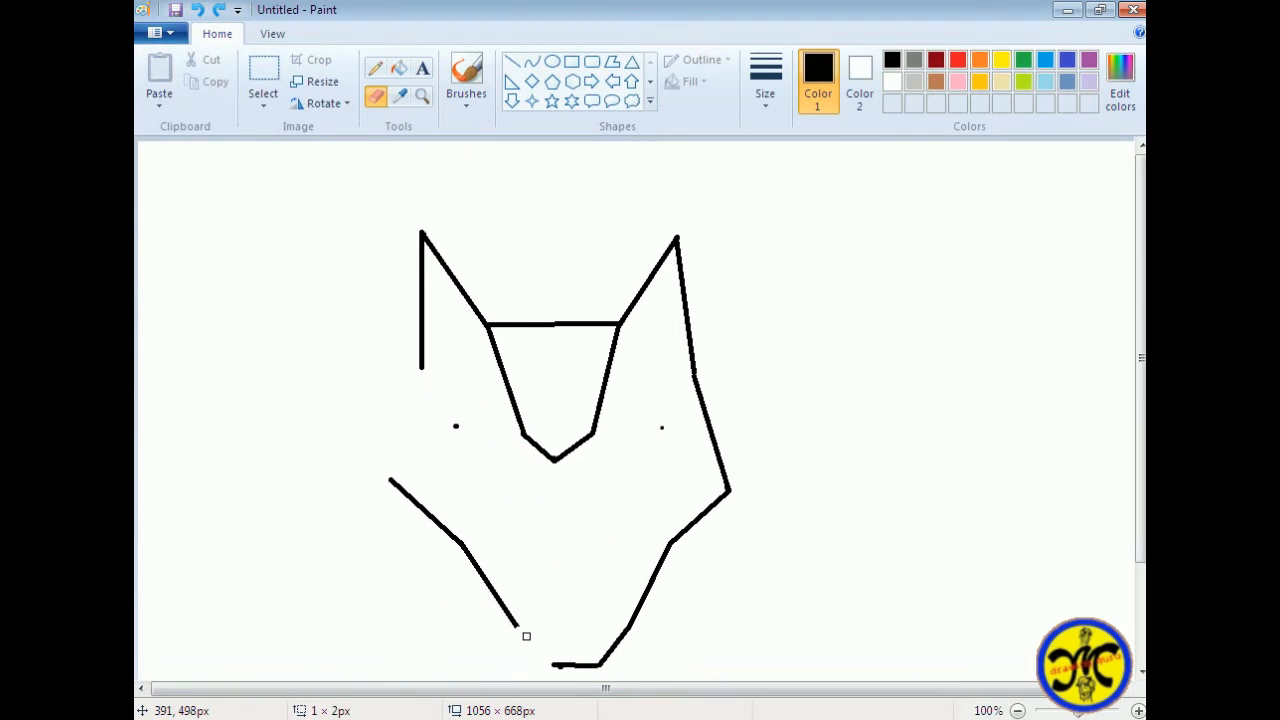
pyautogui.click(512, 61)
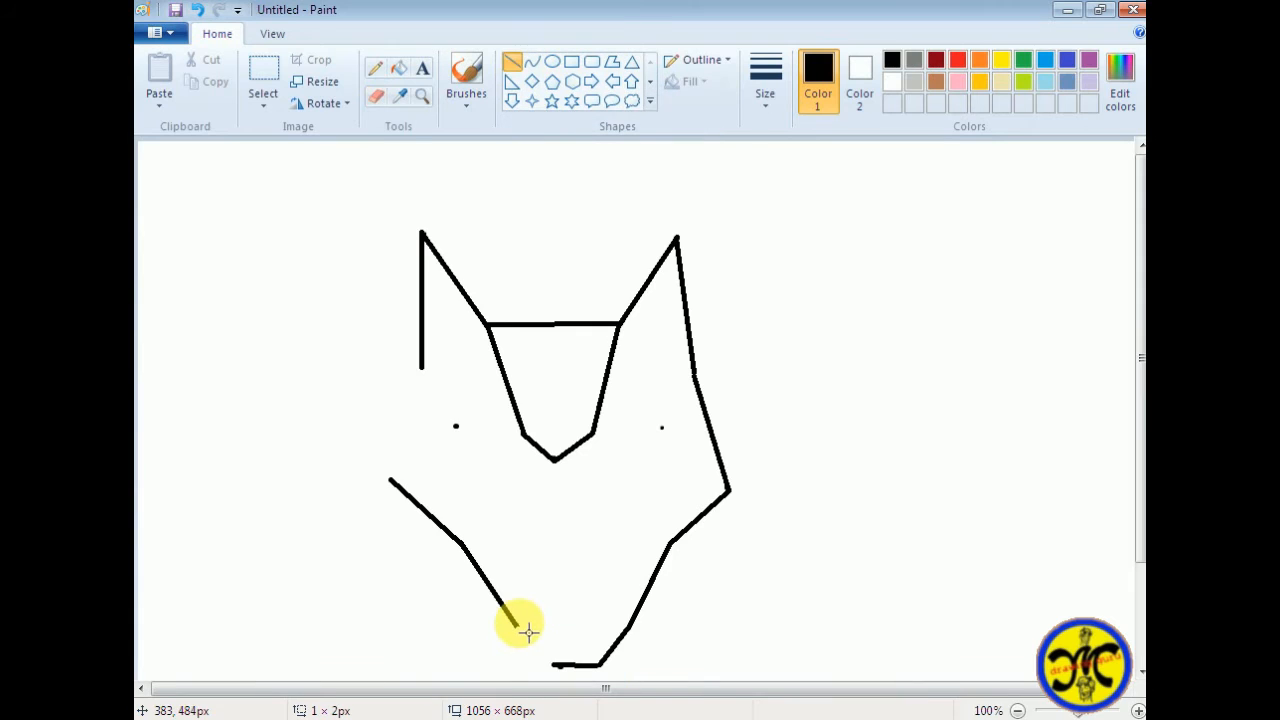
pyautogui.moveTo(522, 624); pyautogui.dragTo(552, 676)
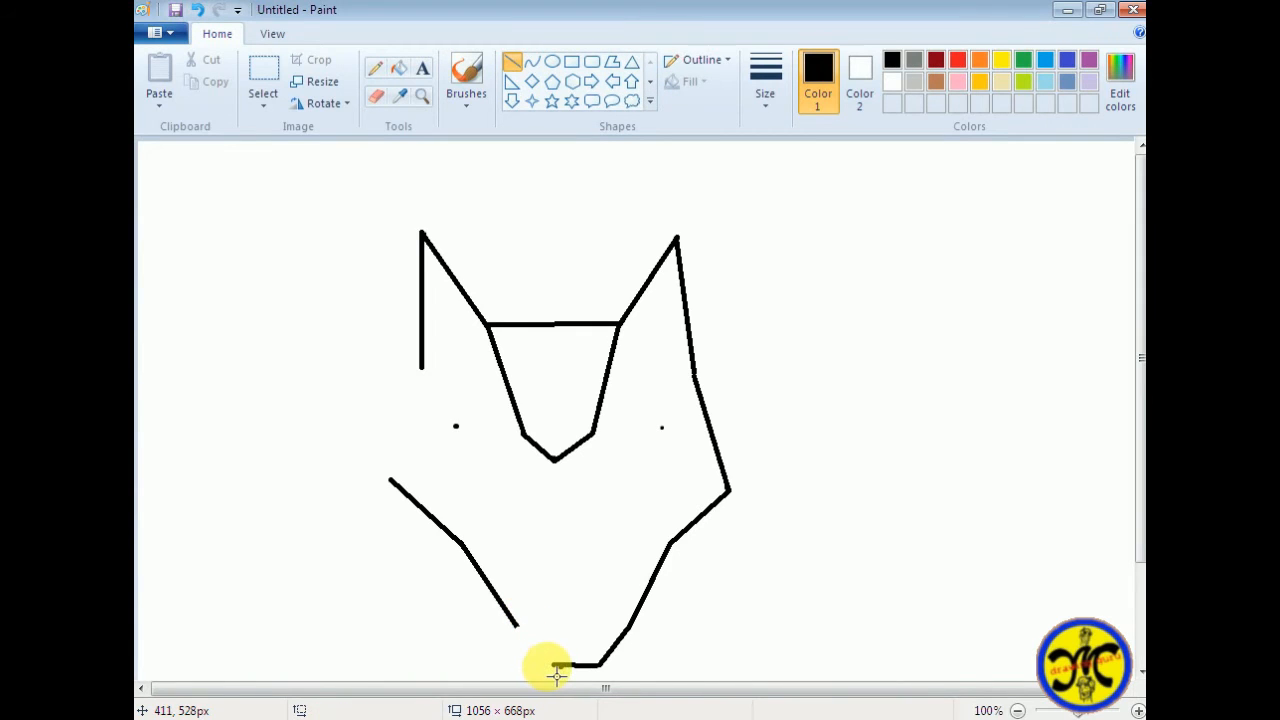
pyautogui.hotkey('ctrl', 'z')
pyautogui.click(584, 603)
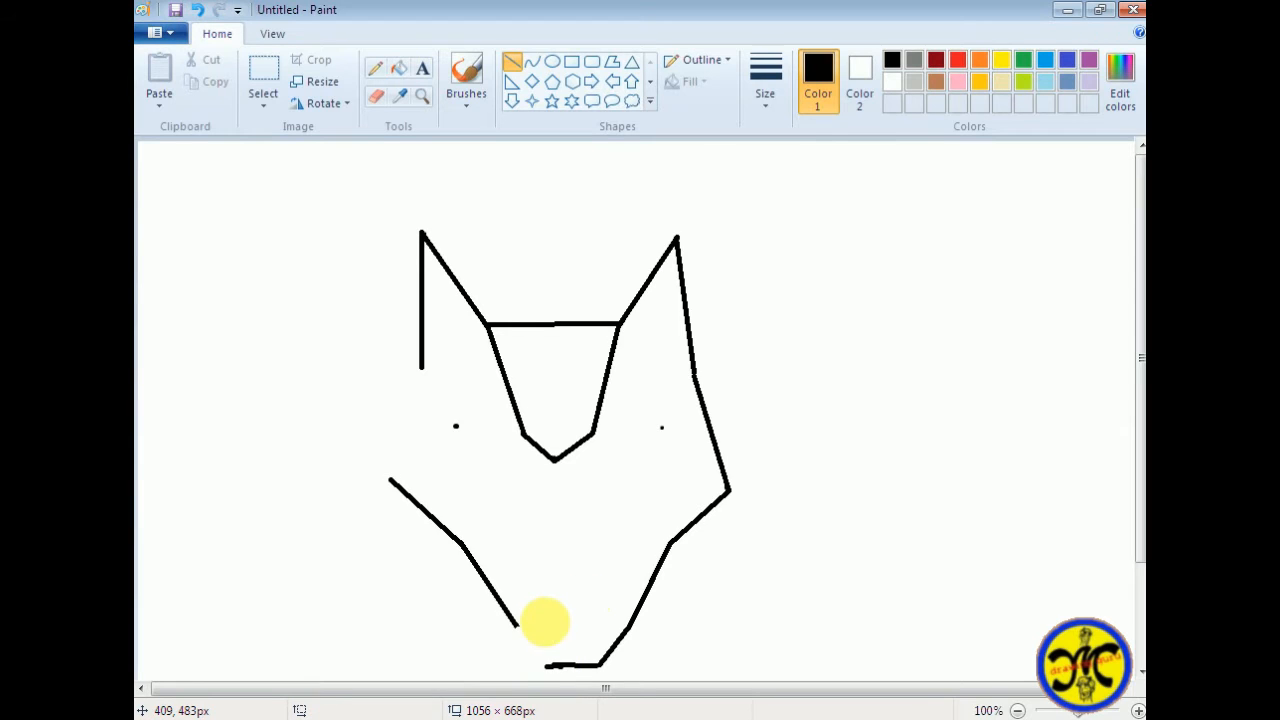
pyautogui.hotkey('ctrl', 'z')
pyautogui.hotkey('ctrl', 'z')
pyautogui.moveTo(564, 675)
pyautogui.mouseDown()
pyautogui.moveTo(542, 677)
pyautogui.moveTo(559, 672)
pyautogui.mouseUp()
pyautogui.hotkey('ctrl', 'z')
pyautogui.hotkey('ctrl', 'z')
pyautogui.moveTo(628, 627)
pyautogui.mouseDown()
pyautogui.moveTo(508, 636)
pyautogui.moveTo(520, 633)
pyautogui.mouseUp()
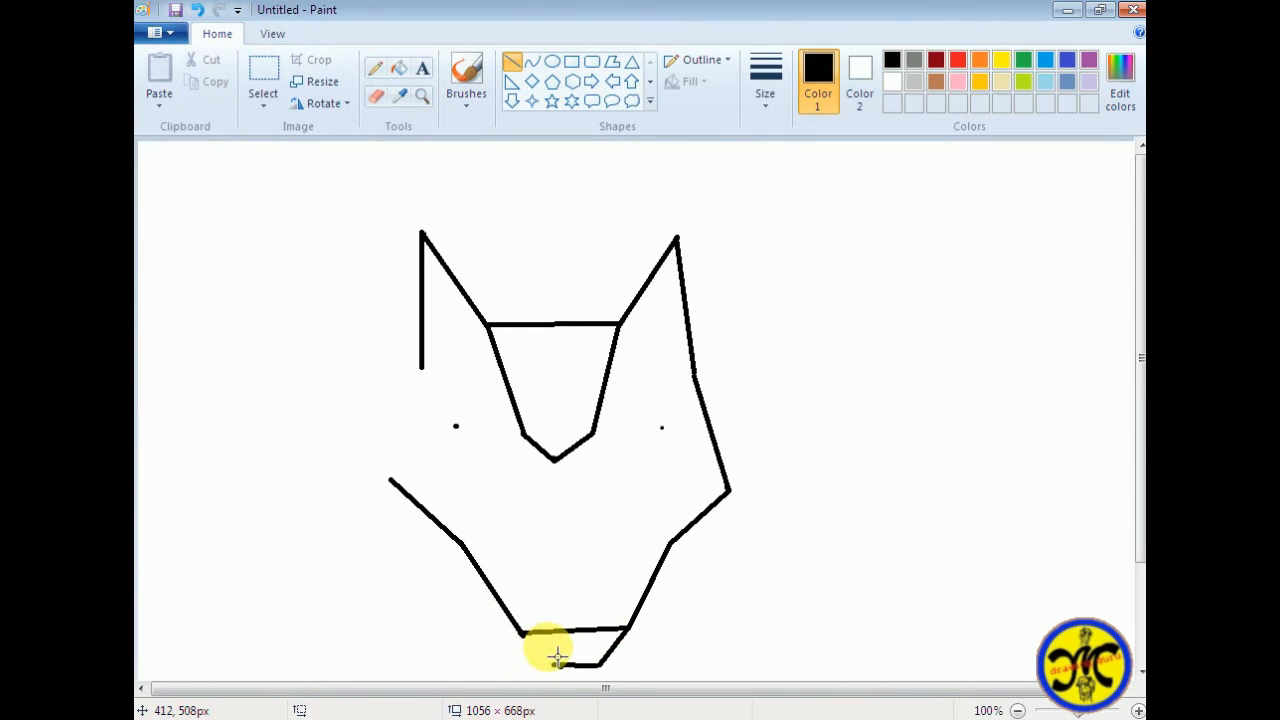
pyautogui.hotkey('ctrl', 'z')
# Erase the left lower jaw line and the leftover ends around the chin line
pyautogui.click(380, 98)
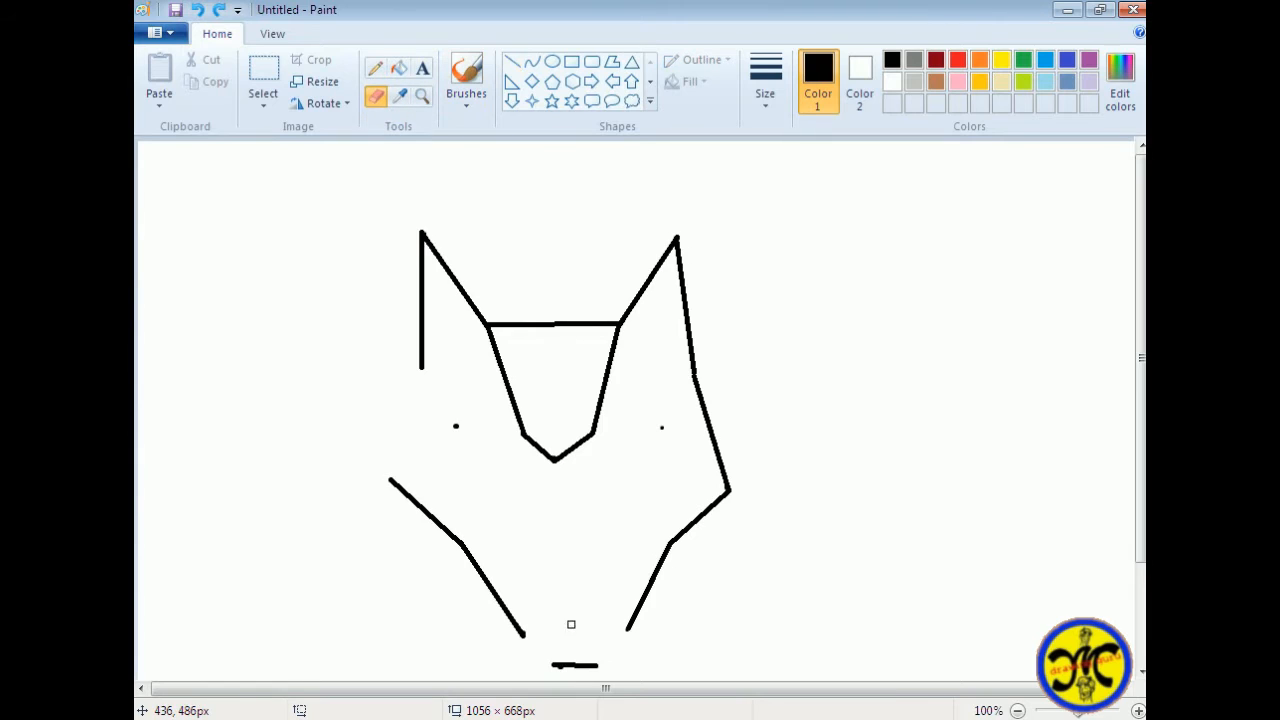
pyautogui.scroll(-3, 597, 669)
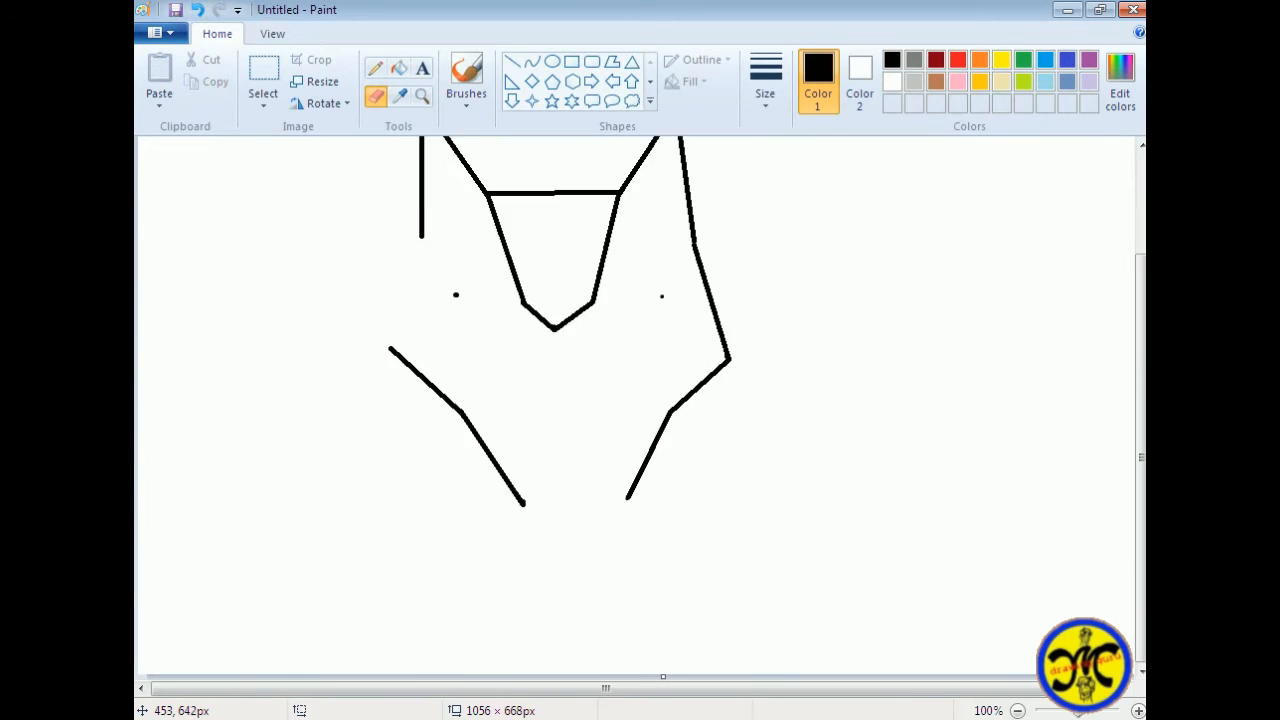
pyautogui.scroll(3, 579, 645)
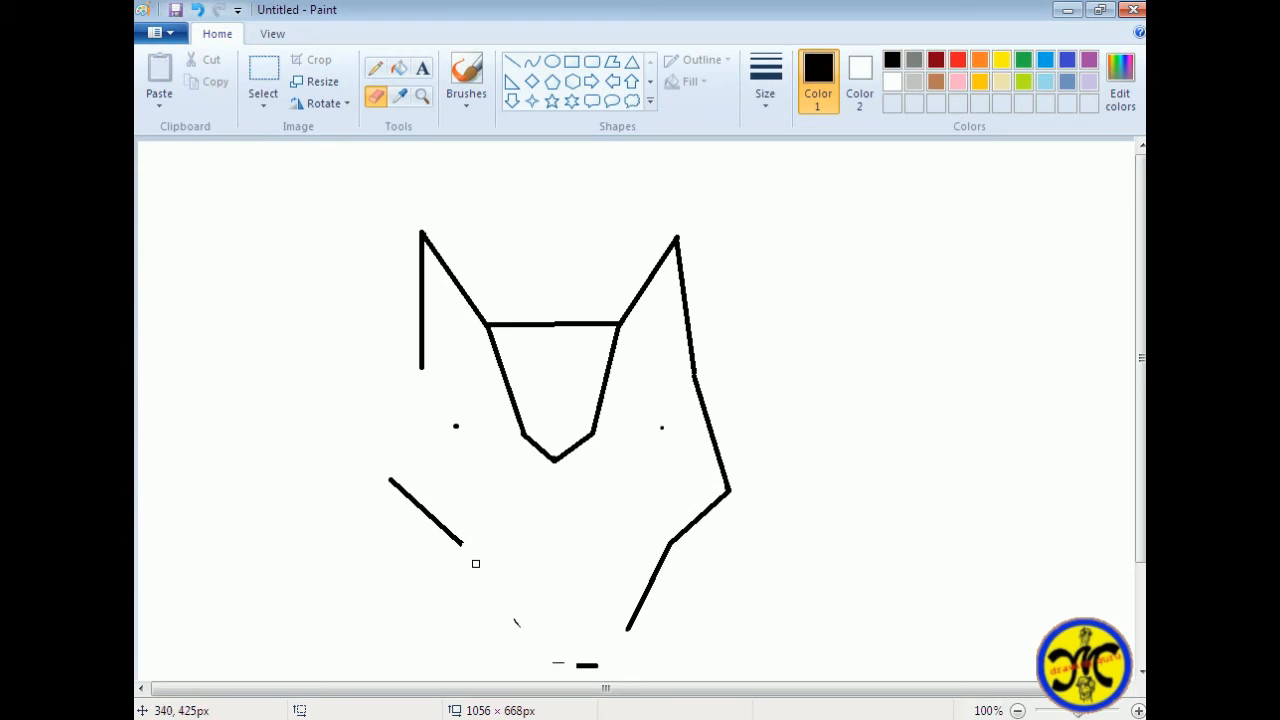
# Redraw the left lower jaw line and close the chin with two slanted sides and a horizontal base about 54 px wide
pyautogui.click(512, 61)
pyautogui.moveTo(461, 543)
pyautogui.mouseDown()
pyautogui.moveTo(513, 655)
pyautogui.moveTo(509, 631)
pyautogui.mouseUp()
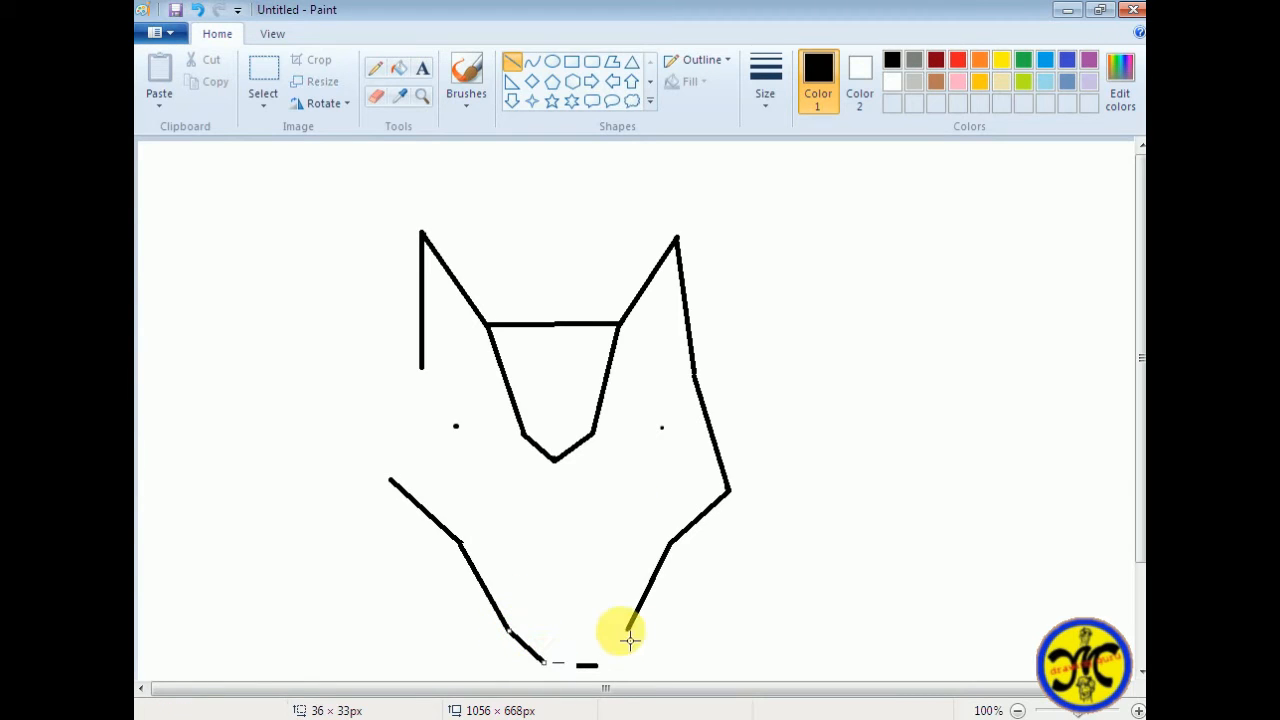
pyautogui.moveTo(628, 631)
pyautogui.mouseDown()
pyautogui.moveTo(590, 667)
pyautogui.moveTo(607, 677)
pyautogui.mouseUp()
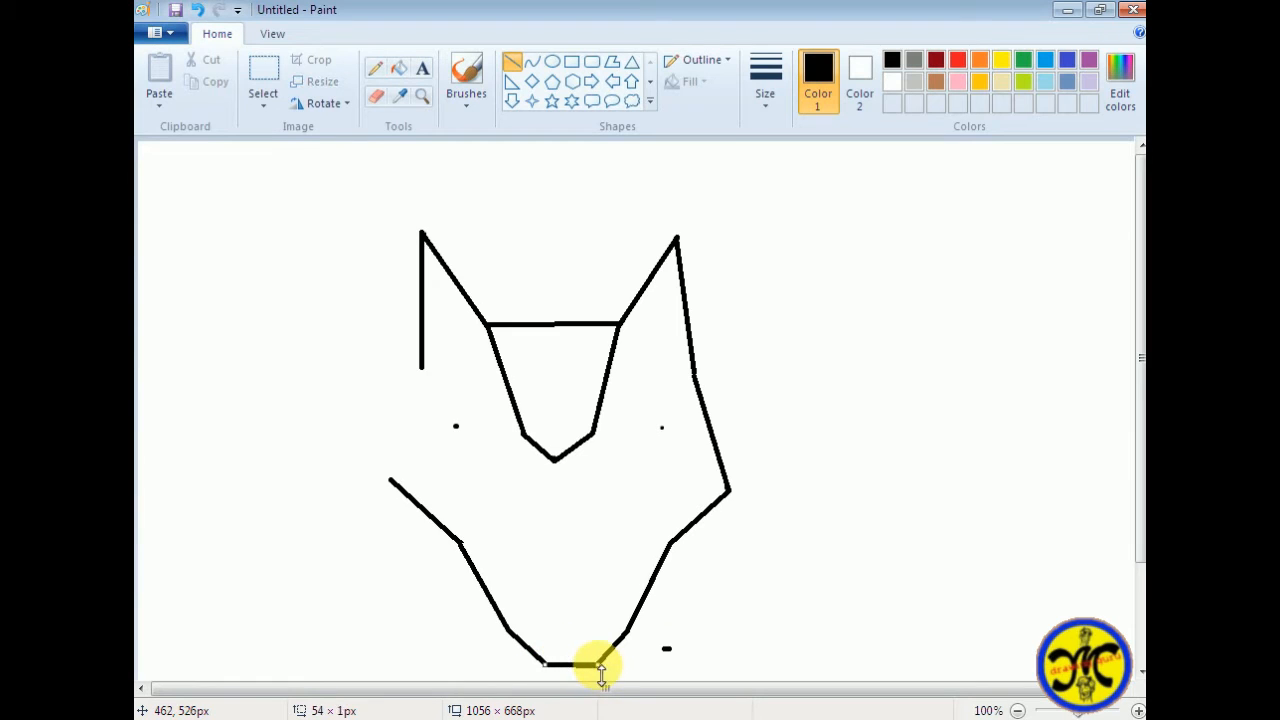
# Close the head's left side between ear base and cheek, and draw an inward brow line from each ear base to its dot
pyautogui.moveTo(422, 368); pyautogui.dragTo(393, 485)
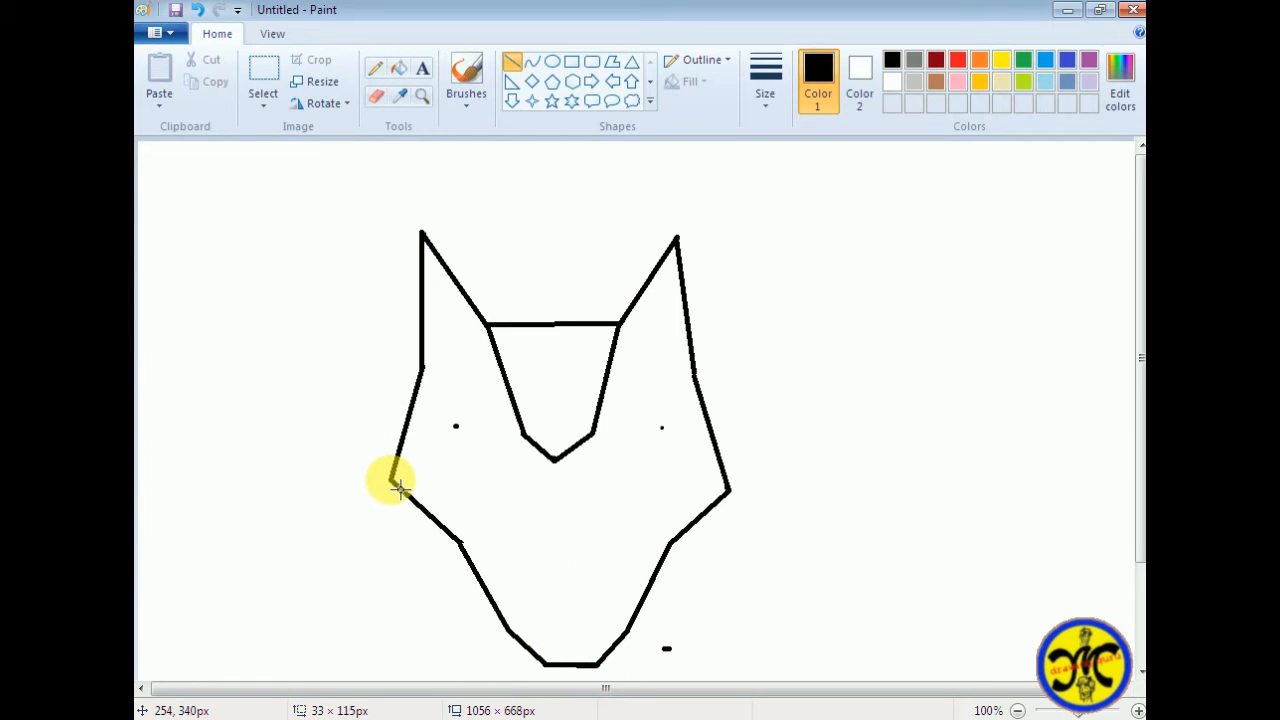
pyautogui.moveTo(422, 369); pyautogui.dragTo(458, 429)
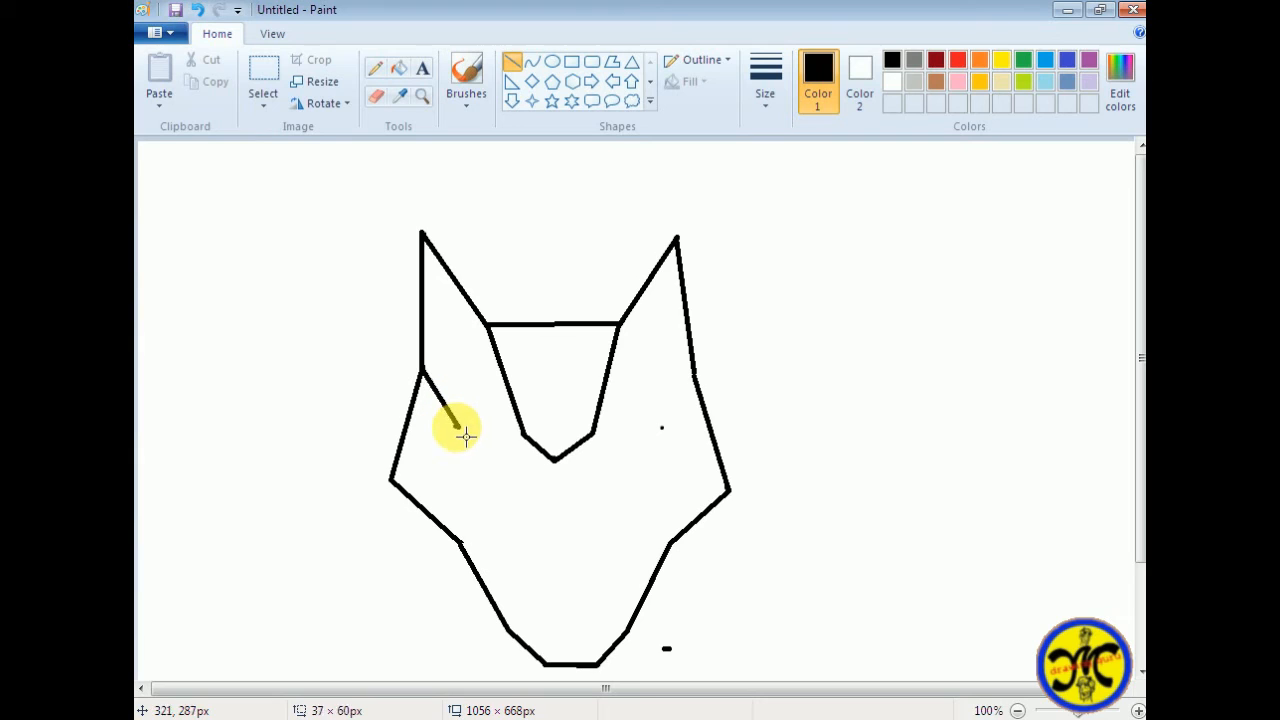
pyautogui.moveTo(695, 375); pyautogui.dragTo(665, 431)
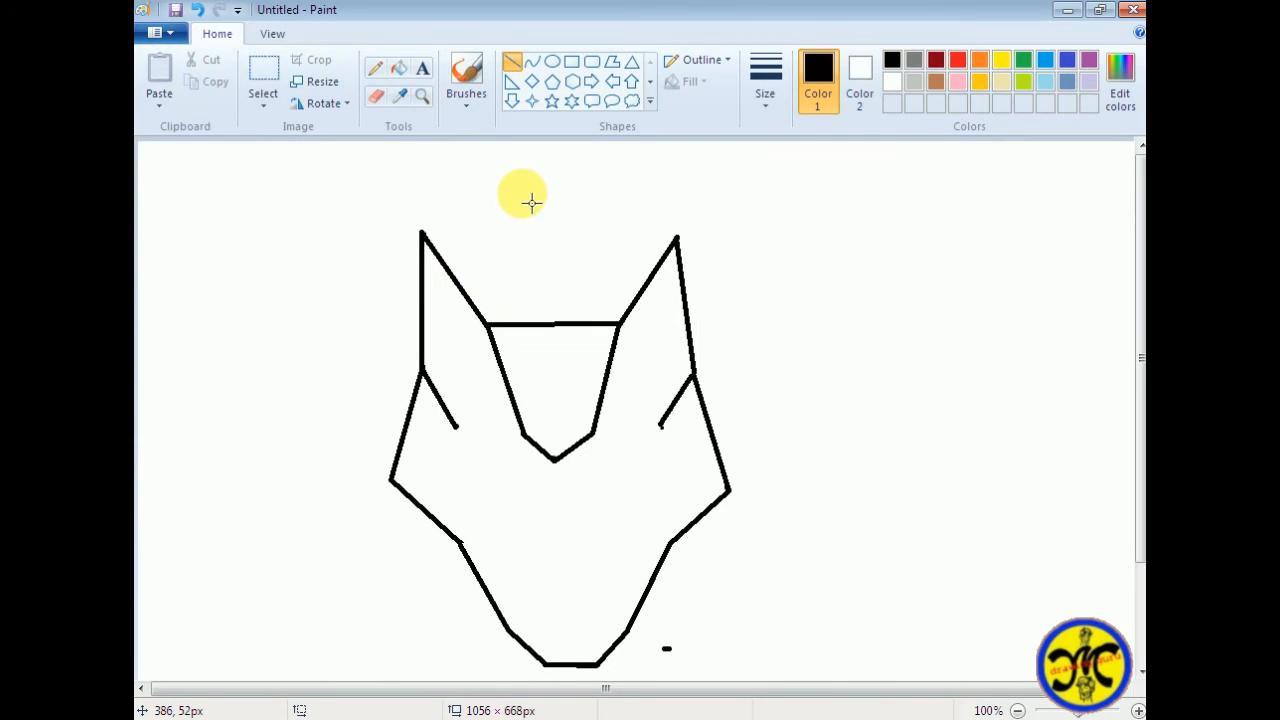
# Erase and redraw the left slanted edge of the inner muzzle tip, and clean up the point below it
pyautogui.click(372, 96)
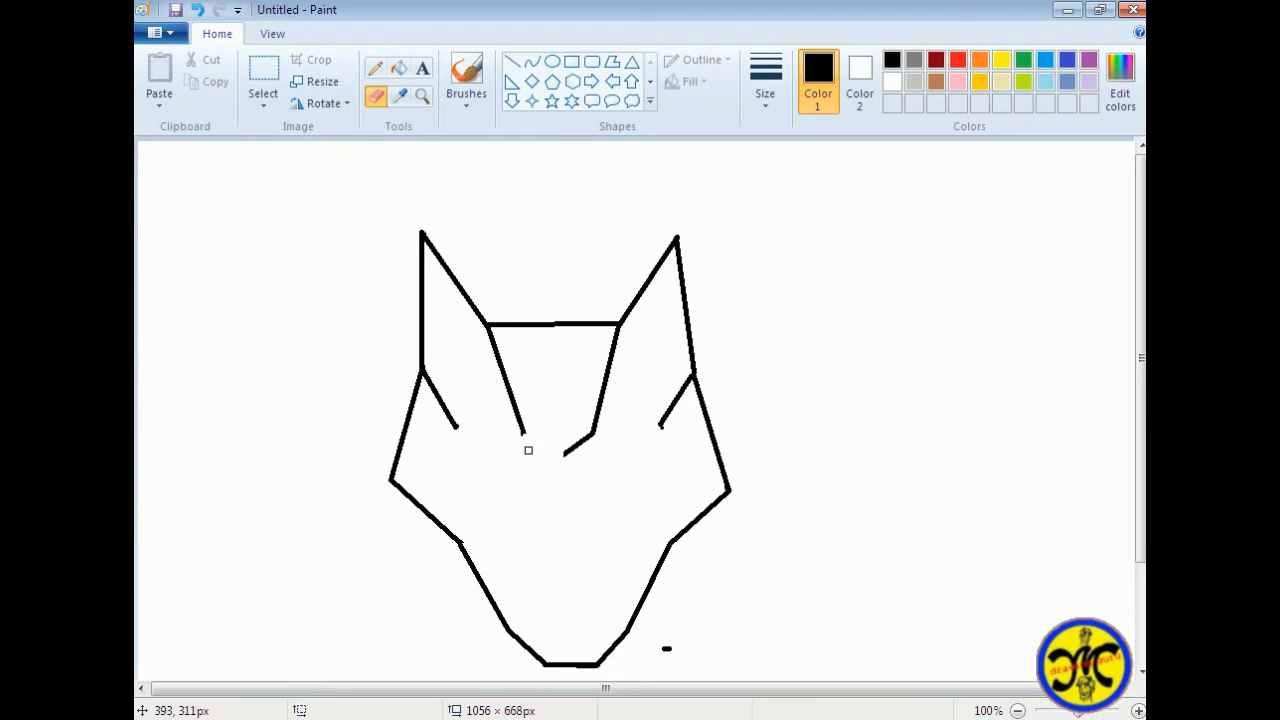
pyautogui.click(510, 62)
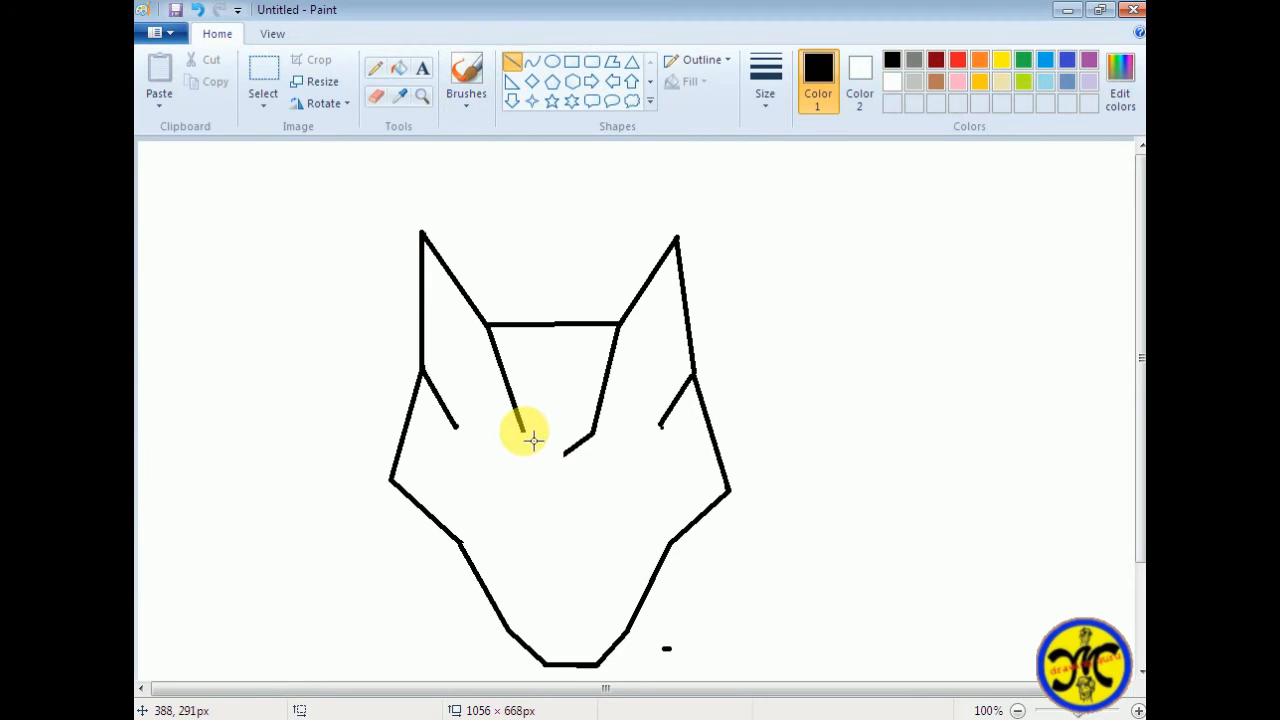
pyautogui.moveTo(533, 440); pyautogui.dragTo(569, 471)
pyautogui.click(578, 412)
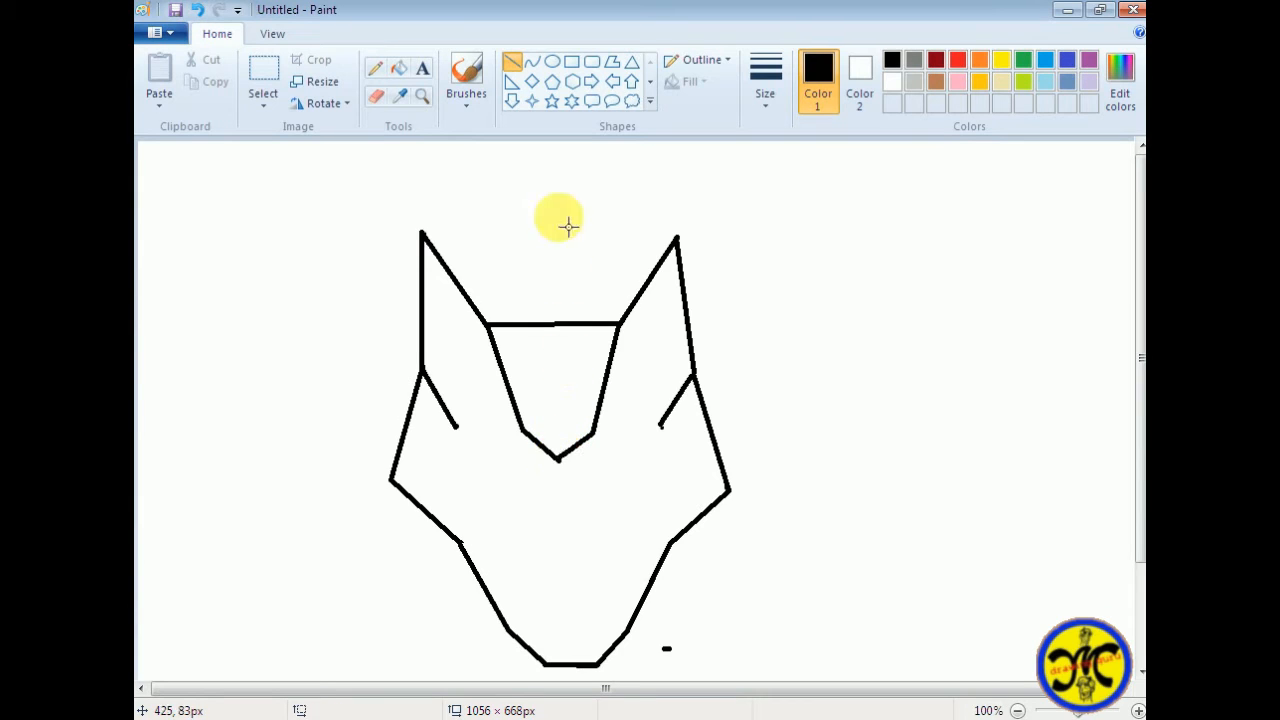
pyautogui.click(376, 96)
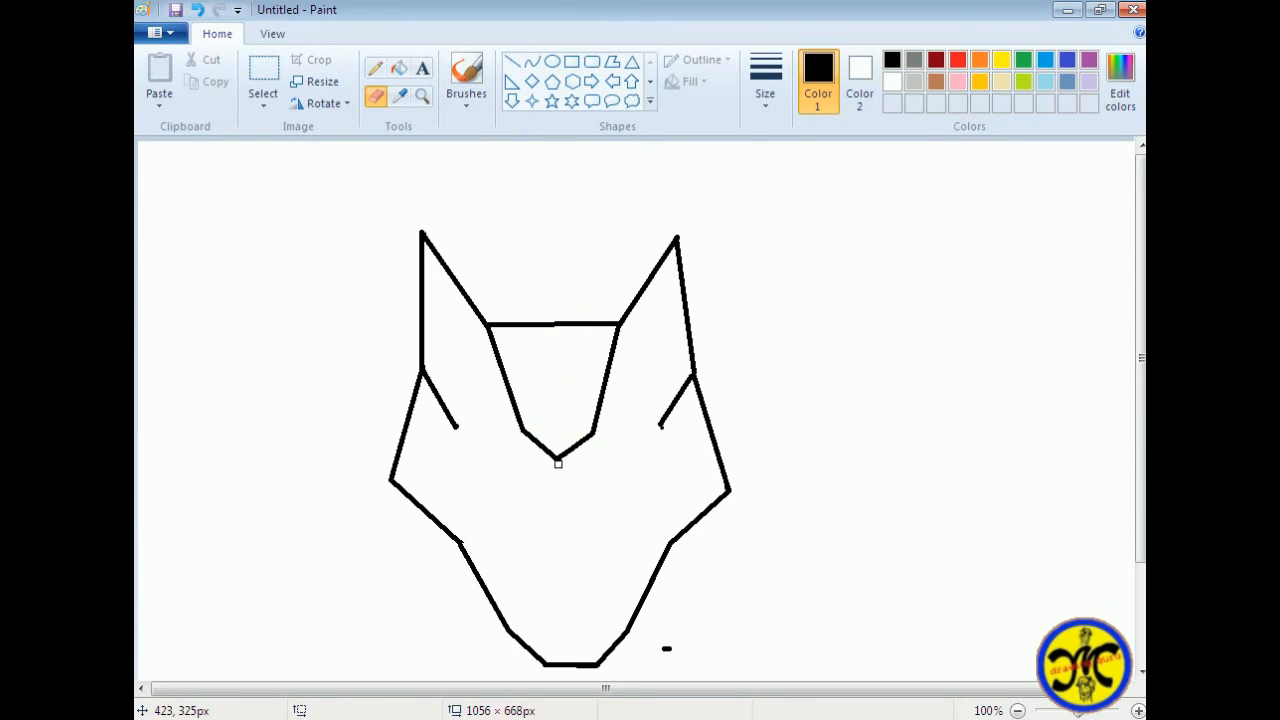
pyautogui.click(511, 62)
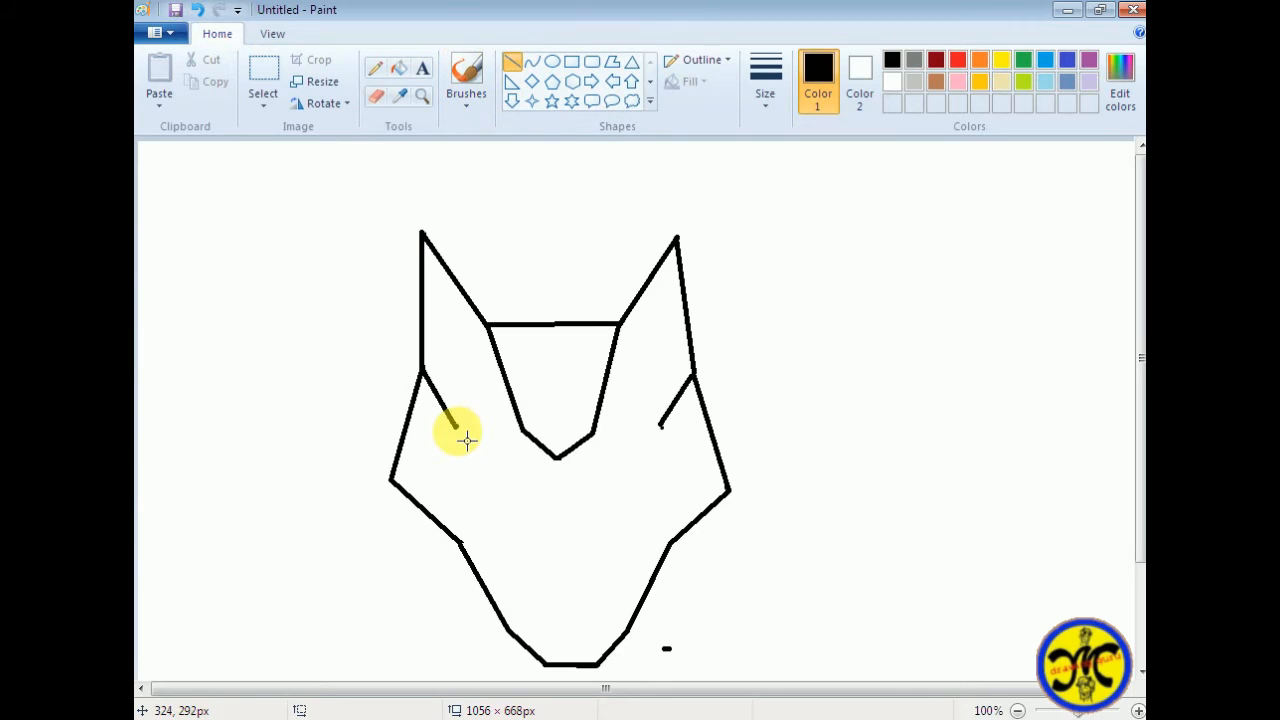
# Erase the inner muzzle's pointed tip and draw straight lines from both brow line ends to meet at the centre
pyautogui.moveTo(456, 428); pyautogui.dragTo(538, 441)
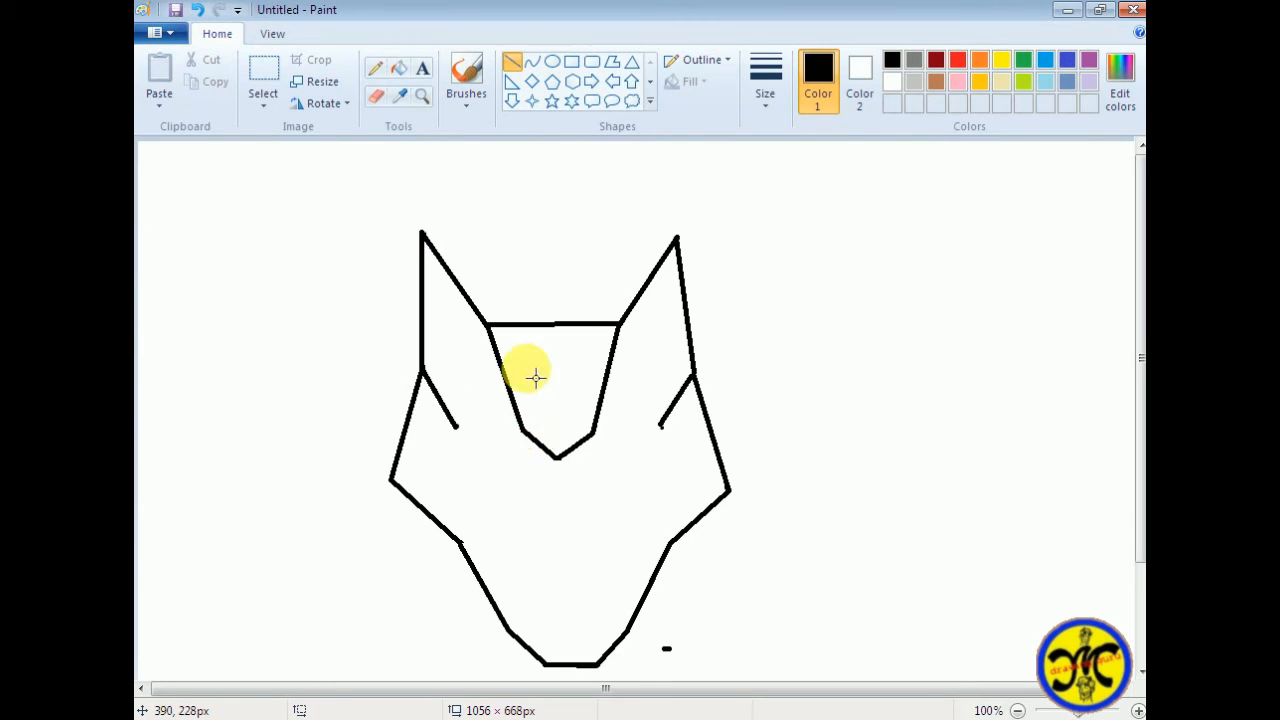
pyautogui.click(380, 95)
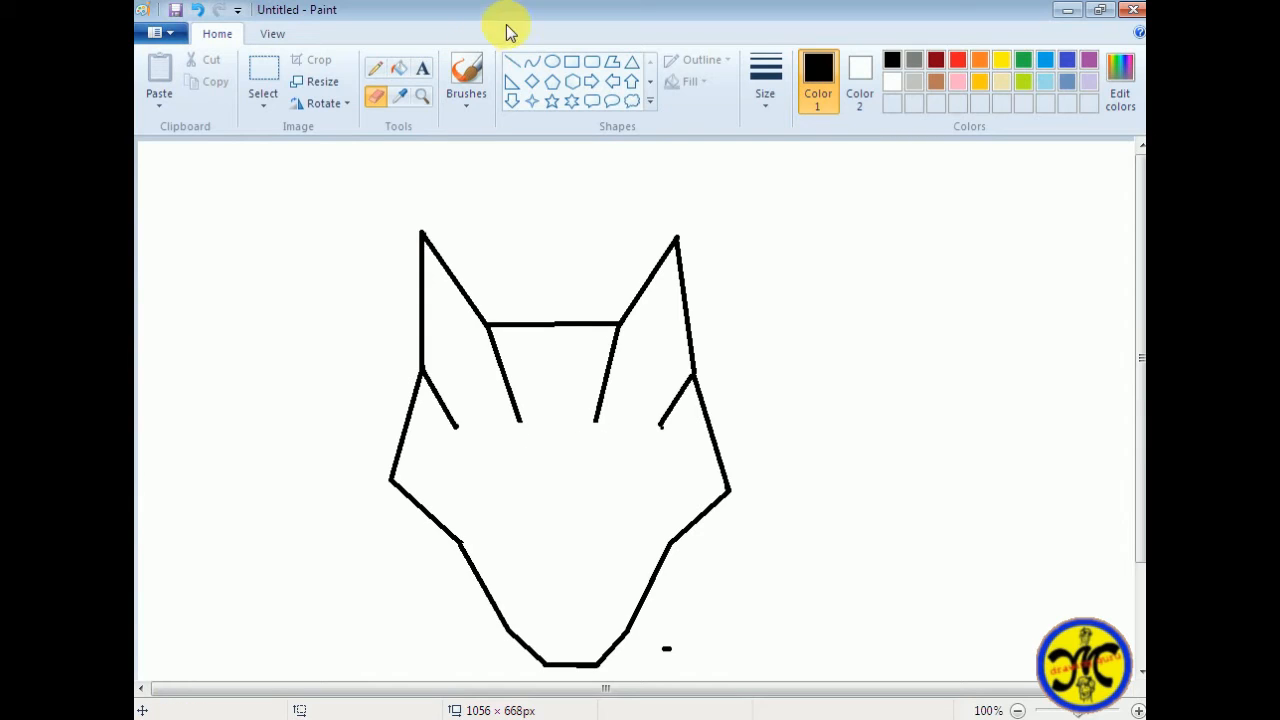
pyautogui.click(511, 62)
pyautogui.moveTo(456, 427); pyautogui.dragTo(565, 460)
pyautogui.moveTo(662, 426)
pyautogui.mouseDown()
pyautogui.moveTo(565, 460)
pyautogui.moveTo(596, 457)
pyautogui.mouseUp()
pyautogui.click(657, 358)
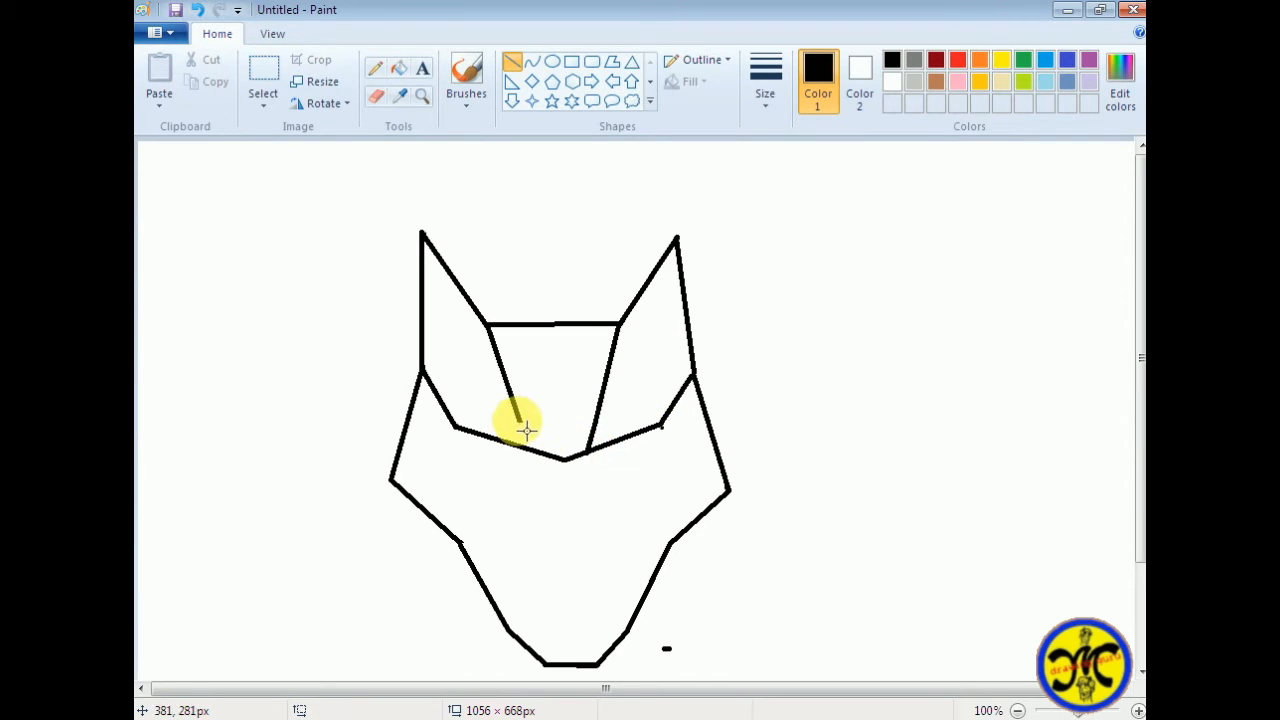
pyautogui.moveTo(520, 421); pyautogui.dragTo(538, 456)
pyautogui.click(593, 396)
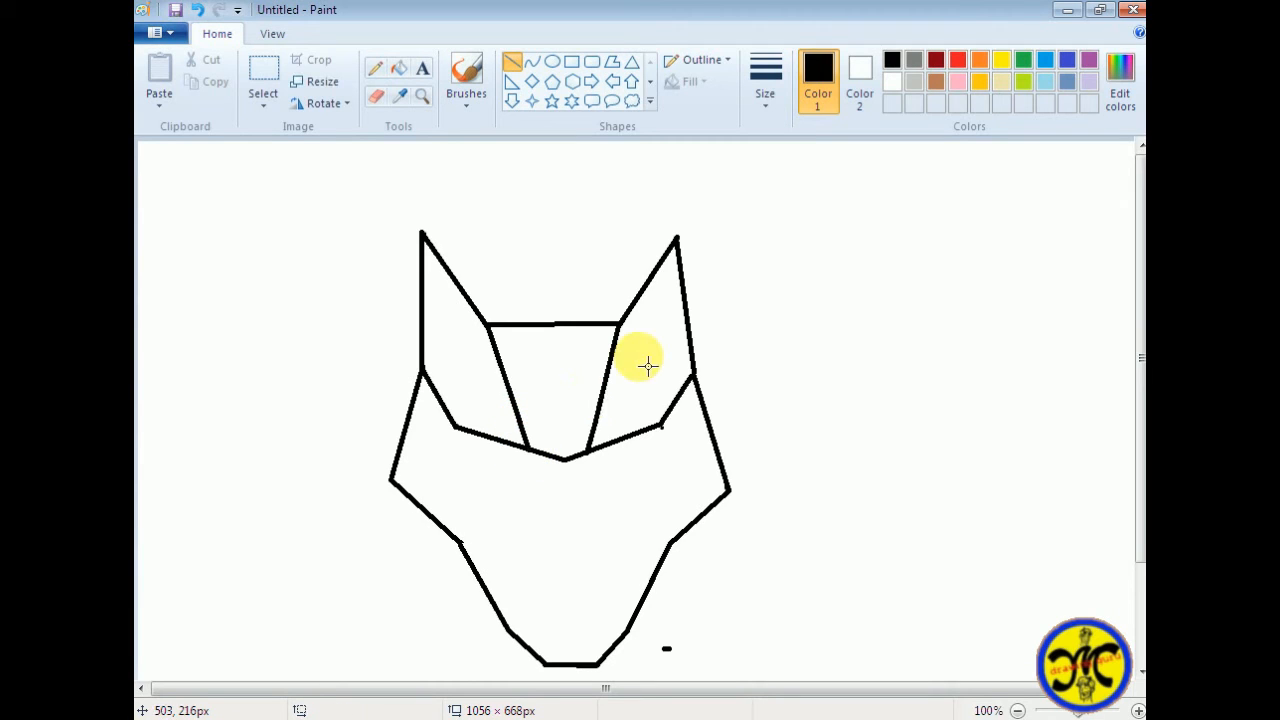
pyautogui.hotkey('ctrl', 'z')
pyautogui.hotkey('ctrl', 'z')
pyautogui.moveTo(605, 429); pyautogui.dragTo(600, 452)
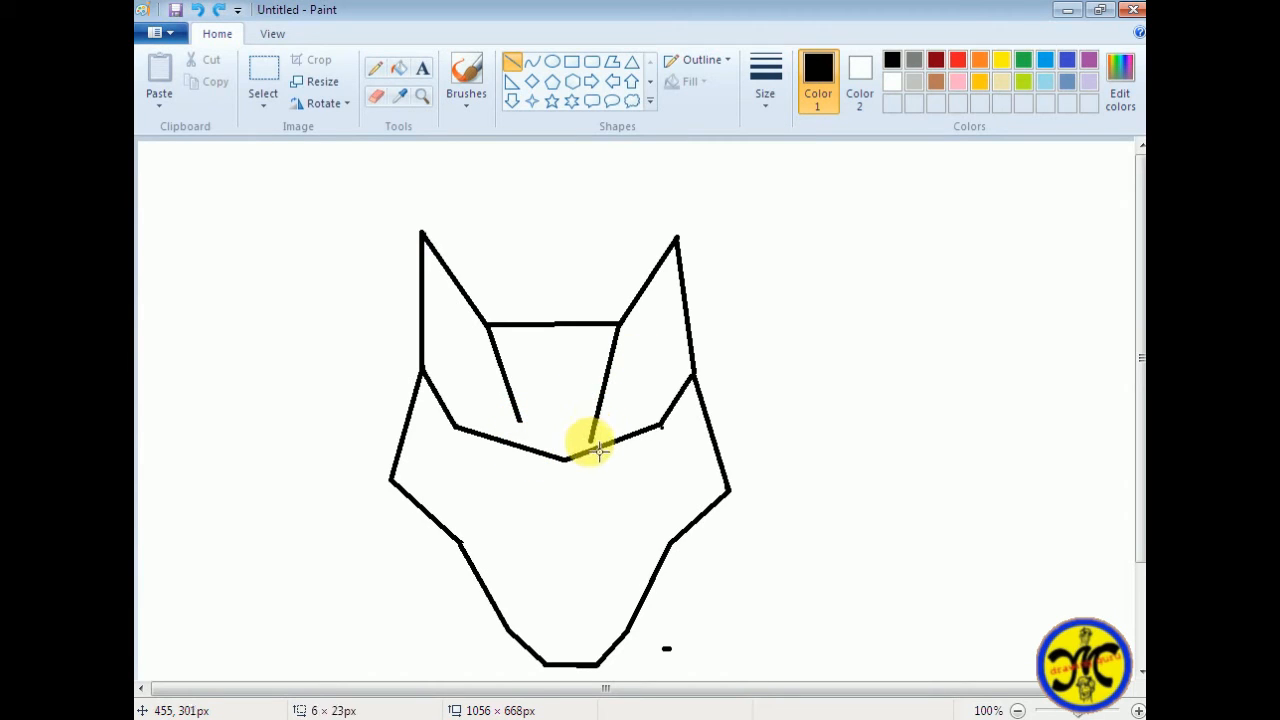
pyautogui.hotkey('ctrl', 'z')
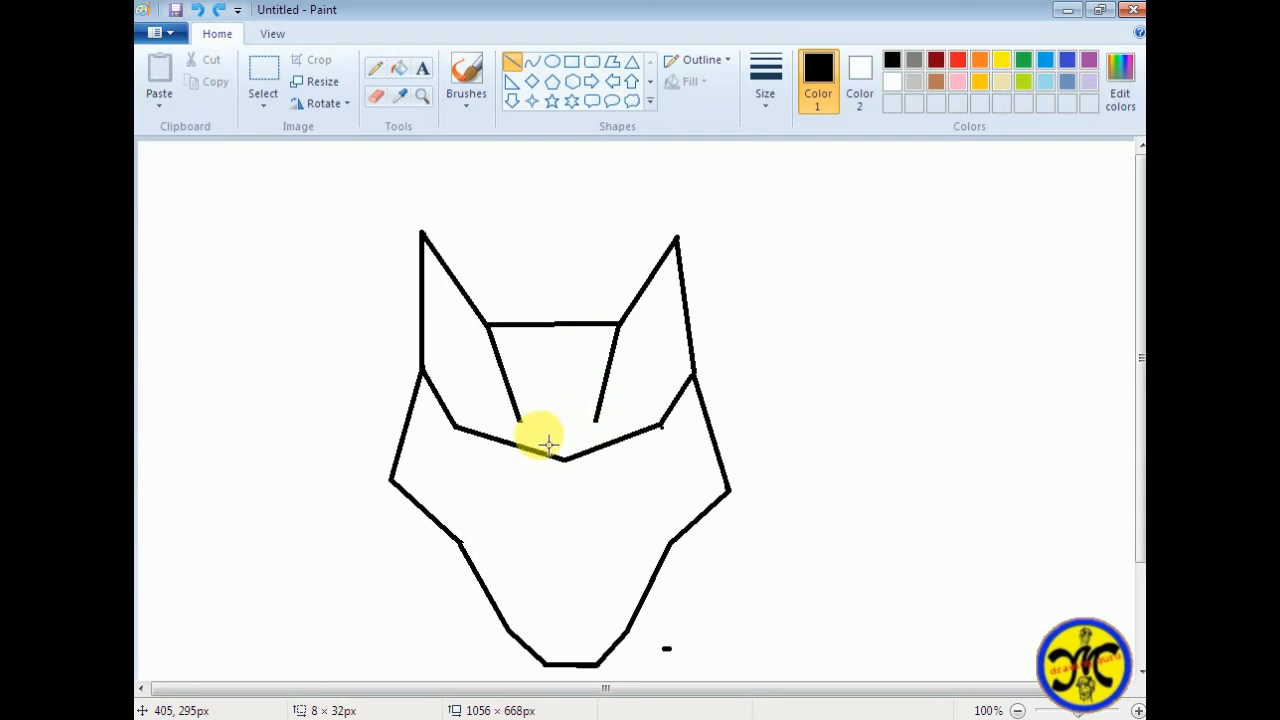
# From the lower ends of the forehead lines, draw a short V to the brow centre and muzzle sides about 241 px tall down to the chin
pyautogui.moveTo(520, 421)
pyautogui.mouseDown()
pyautogui.moveTo(572, 461)
pyautogui.moveTo(522, 442)
pyautogui.moveTo(545, 666)
pyautogui.mouseUp()
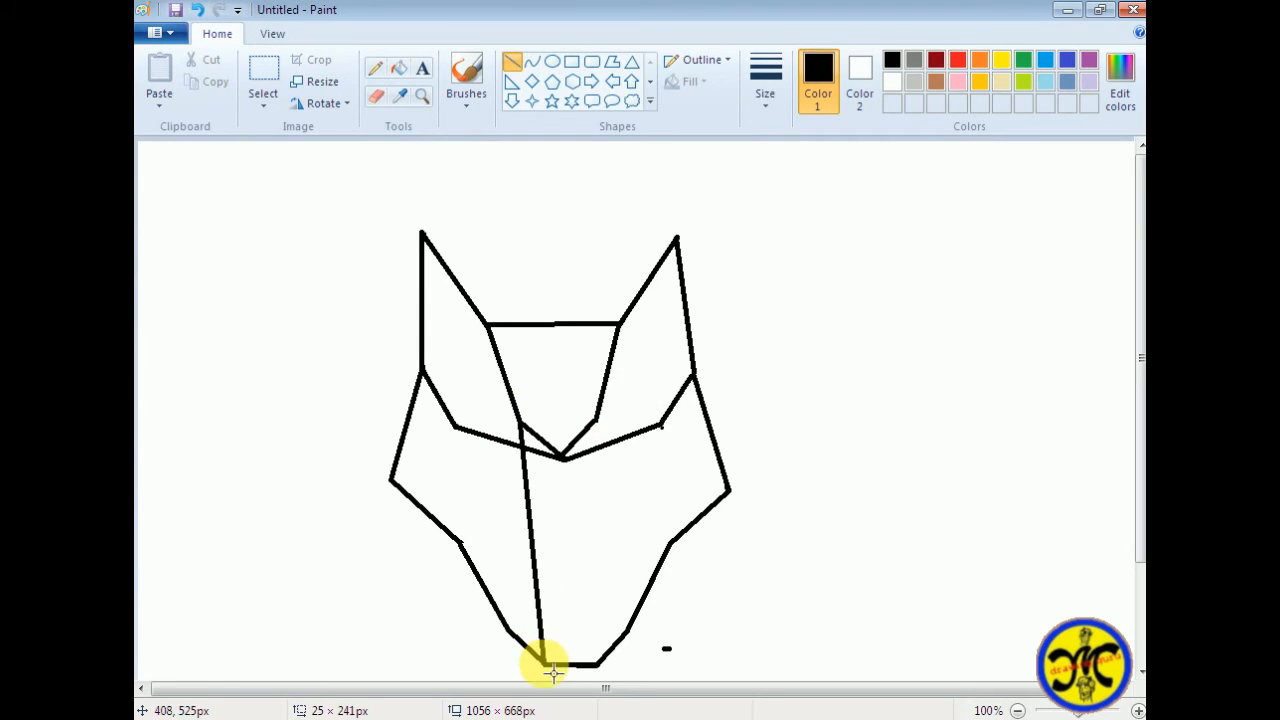
pyautogui.moveTo(596, 420); pyautogui.dragTo(594, 664)
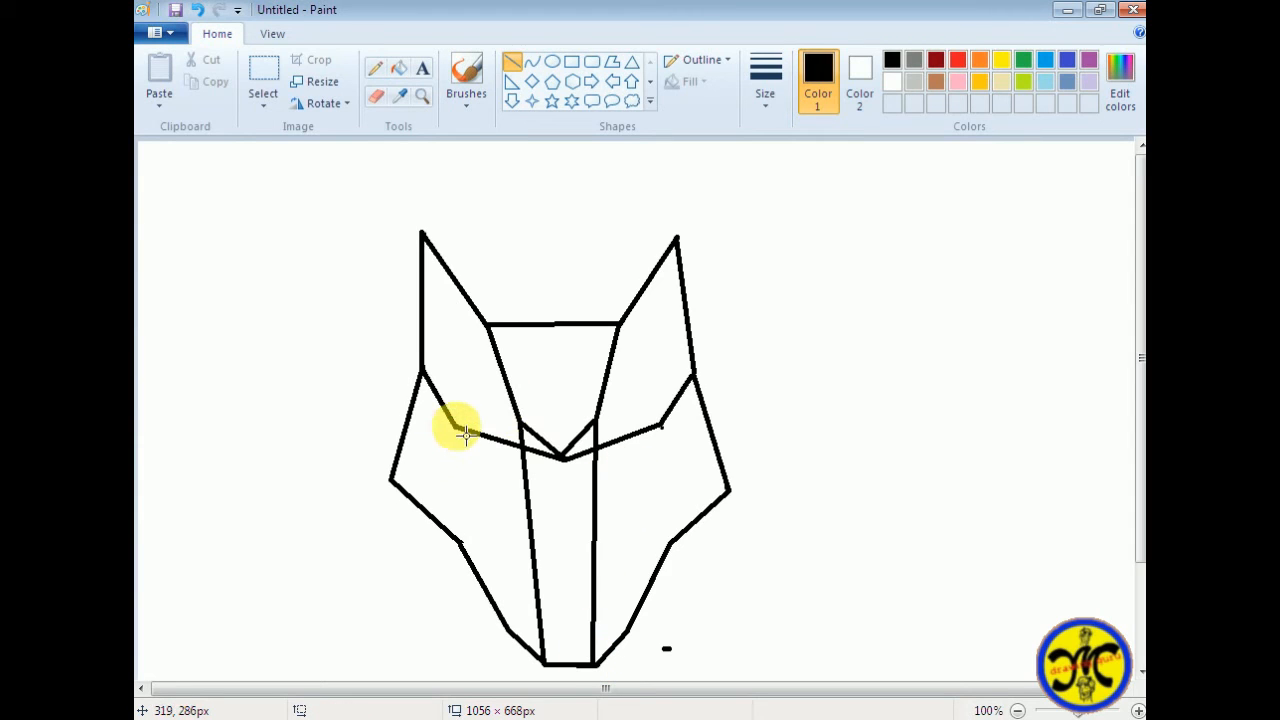
# Draw angular eye sockets with a short line about 54 px tall down from each brow bend and a slanted line to the muzzle side
pyautogui.moveTo(463, 438); pyautogui.dragTo(472, 483)
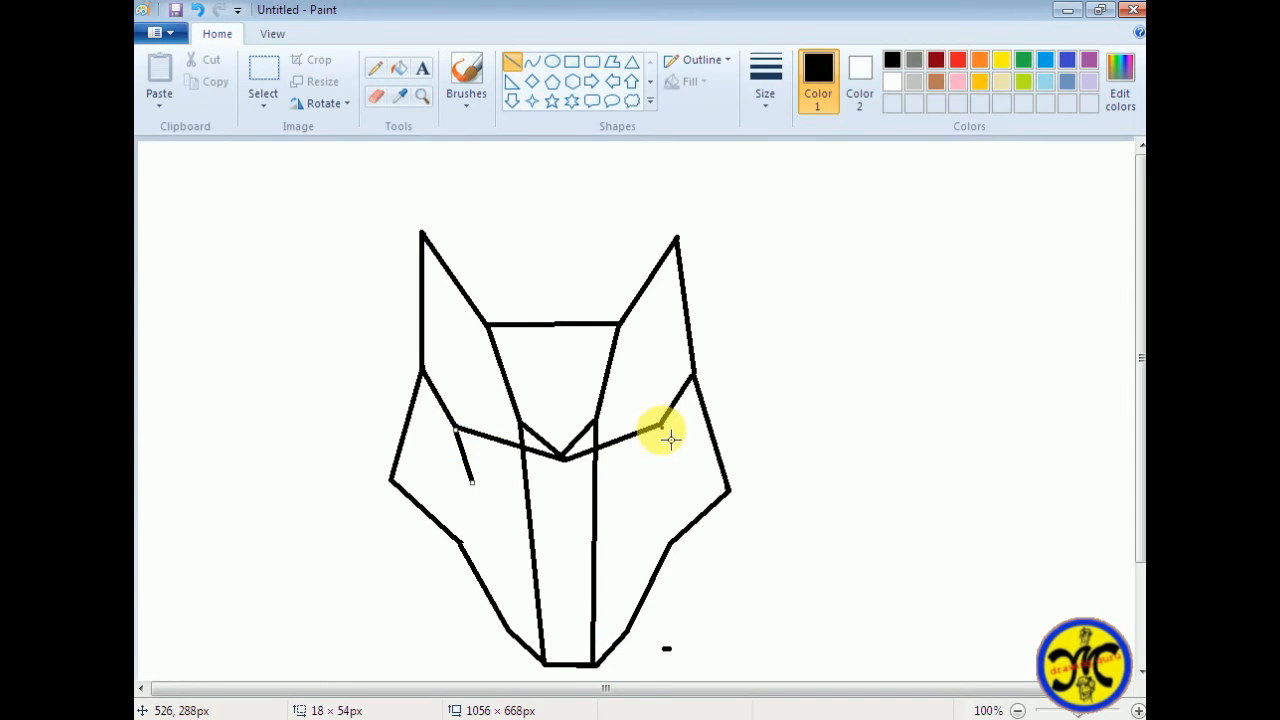
pyautogui.moveTo(670, 438); pyautogui.dragTo(661, 481)
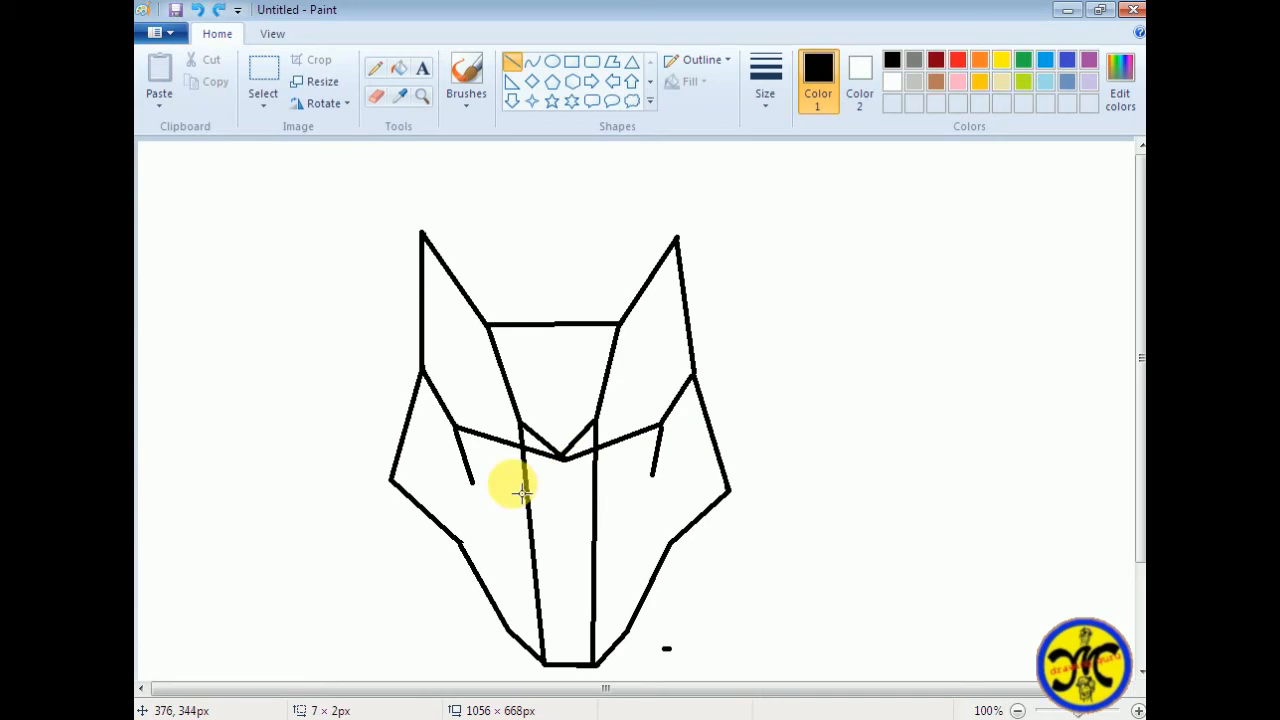
pyautogui.moveTo(472, 483); pyautogui.dragTo(527, 503)
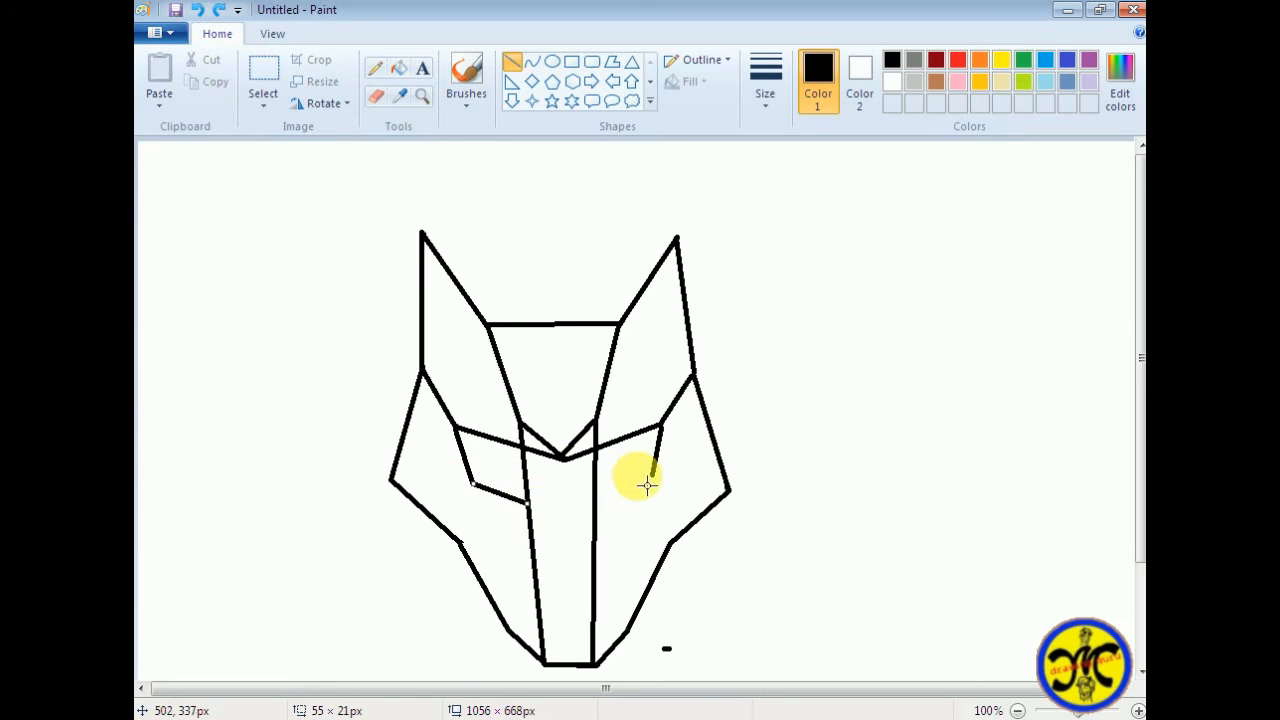
# Connect each eye socket's outer corner to the cheek point and each inner eye corner to the jaw corner below it
pyautogui.moveTo(653, 479)
pyautogui.mouseDown()
pyautogui.moveTo(596, 505)
pyautogui.moveTo(676, 522)
pyautogui.moveTo(678, 546)
pyautogui.moveTo(729, 523)
pyautogui.moveTo(740, 500)
pyautogui.mouseUp()
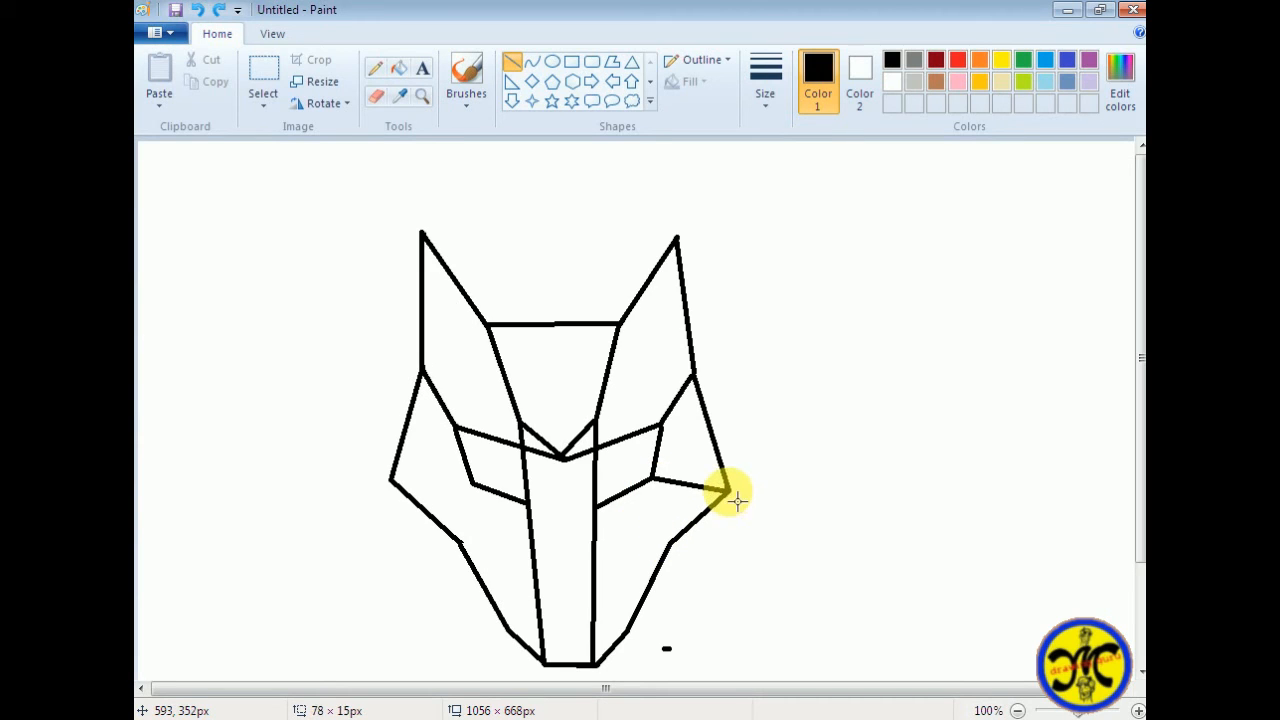
pyautogui.moveTo(478, 488); pyautogui.dragTo(398, 481)
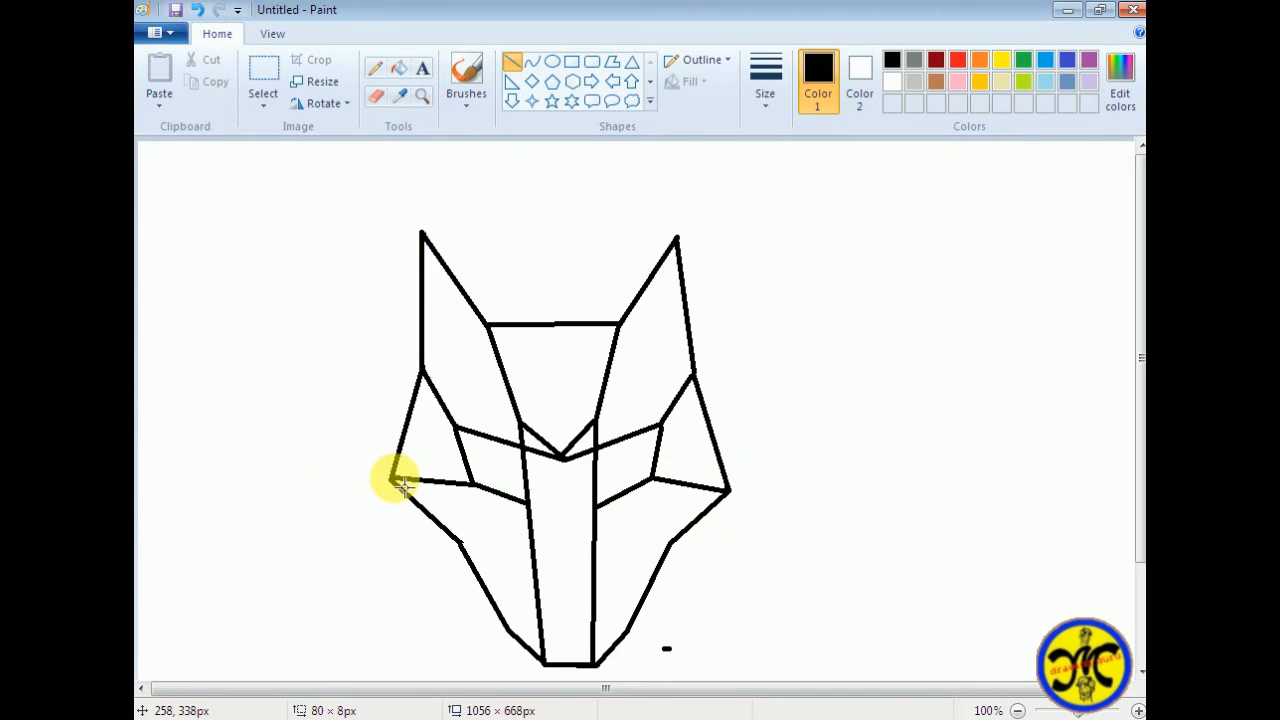
pyautogui.moveTo(460, 543)
pyautogui.mouseDown()
pyautogui.moveTo(531, 514)
pyautogui.moveTo(674, 541)
pyautogui.mouseUp()
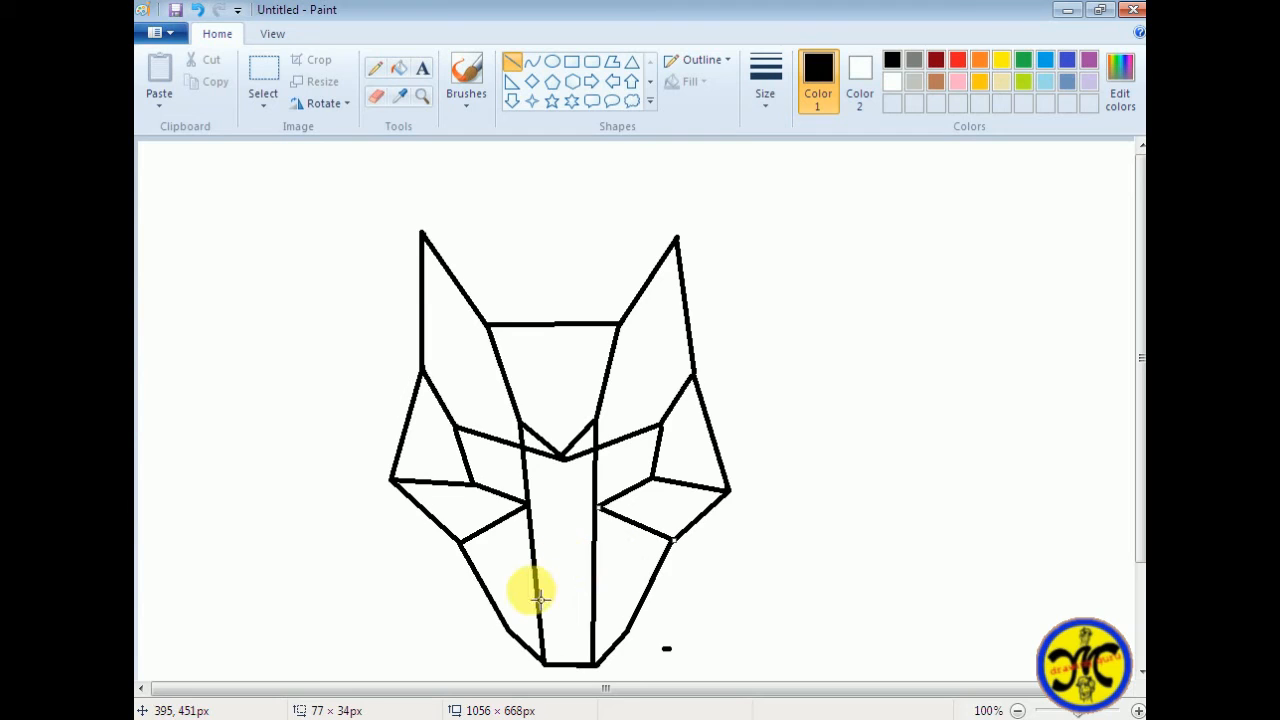
# Draw two lines from the brow centre down to the muzzle sides and join them below in a pointed nose tip just above the chin
pyautogui.moveTo(558, 457)
pyautogui.mouseDown()
pyautogui.moveTo(538, 595)
pyautogui.moveTo(563, 457)
pyautogui.moveTo(594, 586)
pyautogui.moveTo(538, 597)
pyautogui.moveTo(563, 641)
pyautogui.mouseUp()
pyautogui.moveTo(597, 594); pyautogui.dragTo(577, 647)
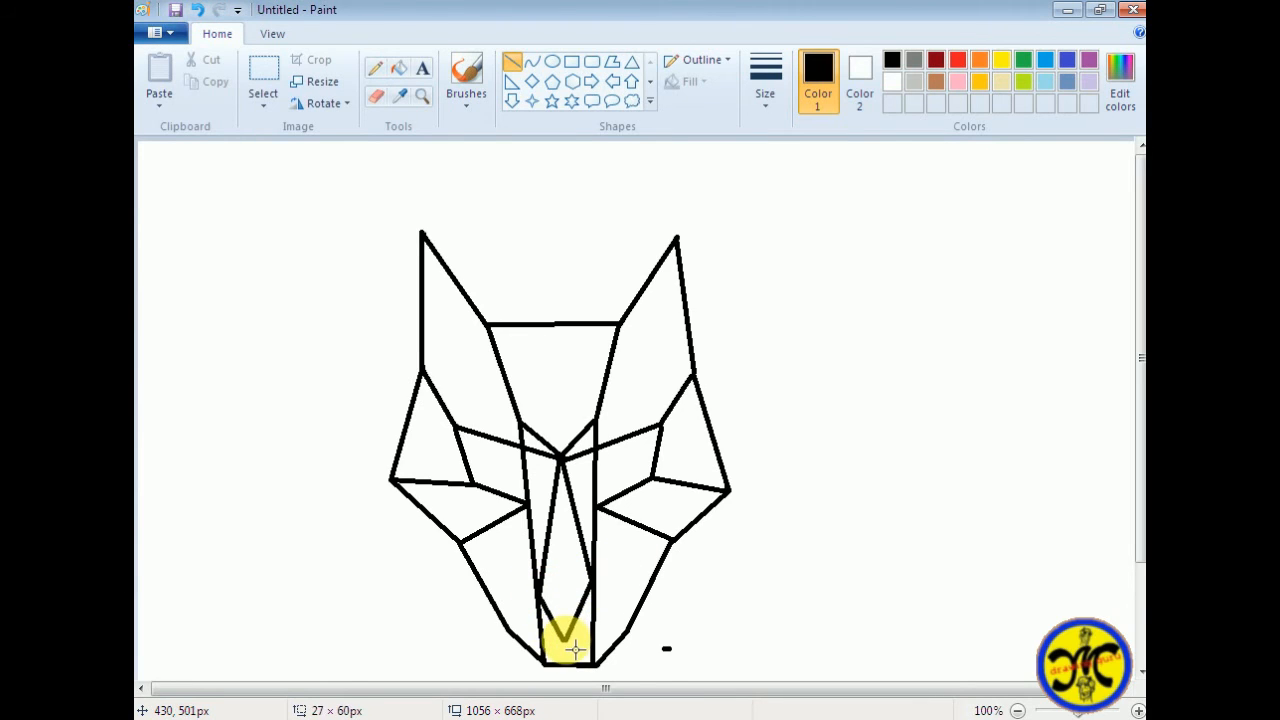
pyautogui.hotkey('ctrl', 'z')
pyautogui.hotkey('ctrl', 'z')
pyautogui.moveTo(537, 586); pyautogui.dragTo(567, 631)
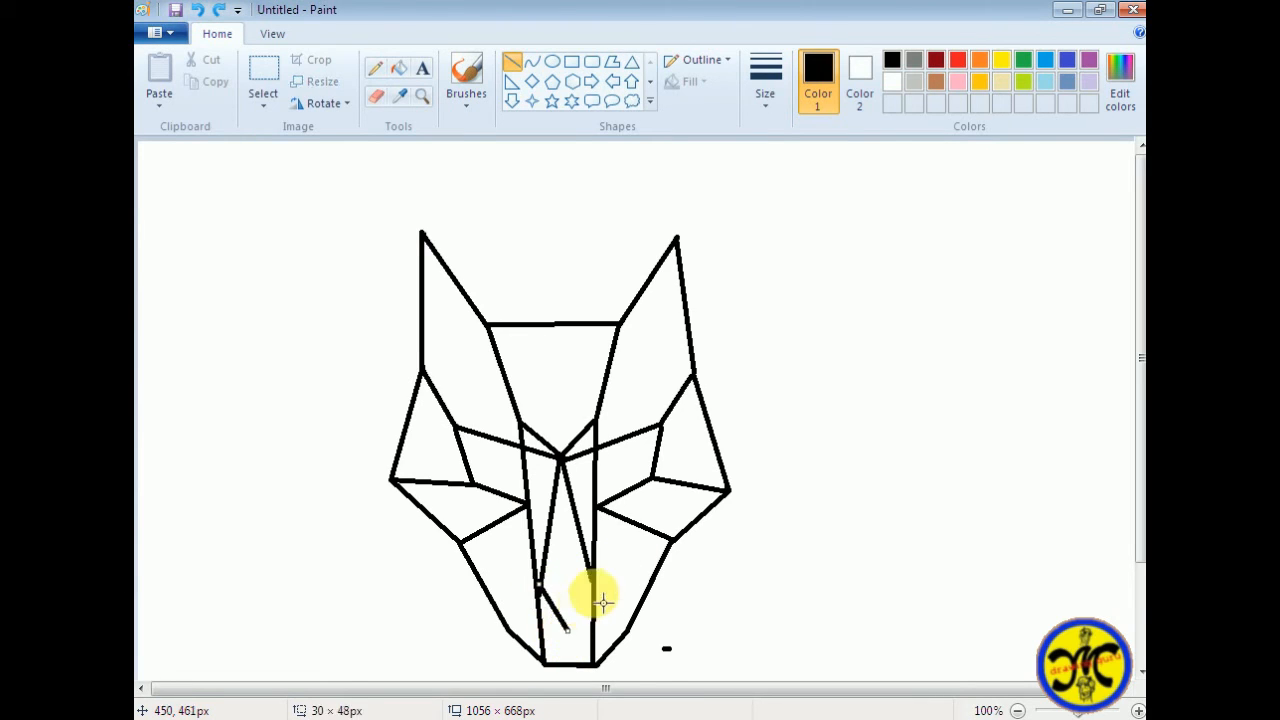
pyautogui.moveTo(592, 580); pyautogui.dragTo(569, 632)
pyautogui.scroll(-3, 700, 480)
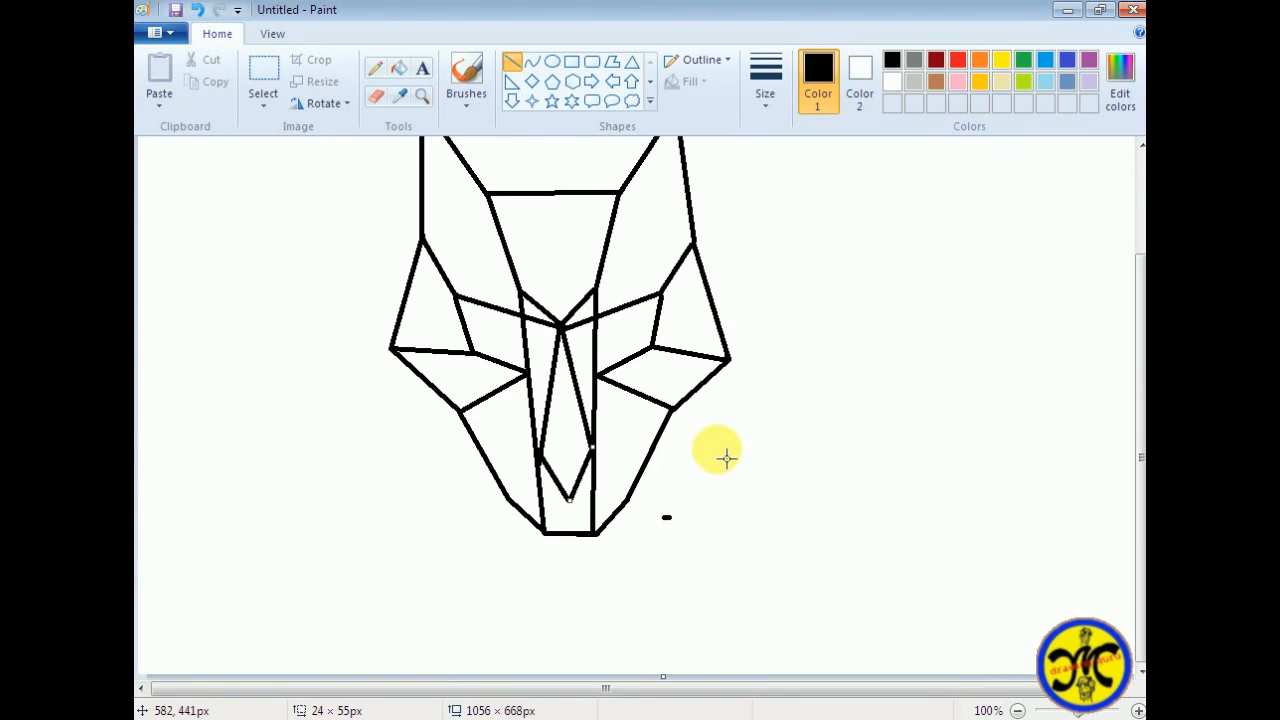
pyautogui.click(727, 459)
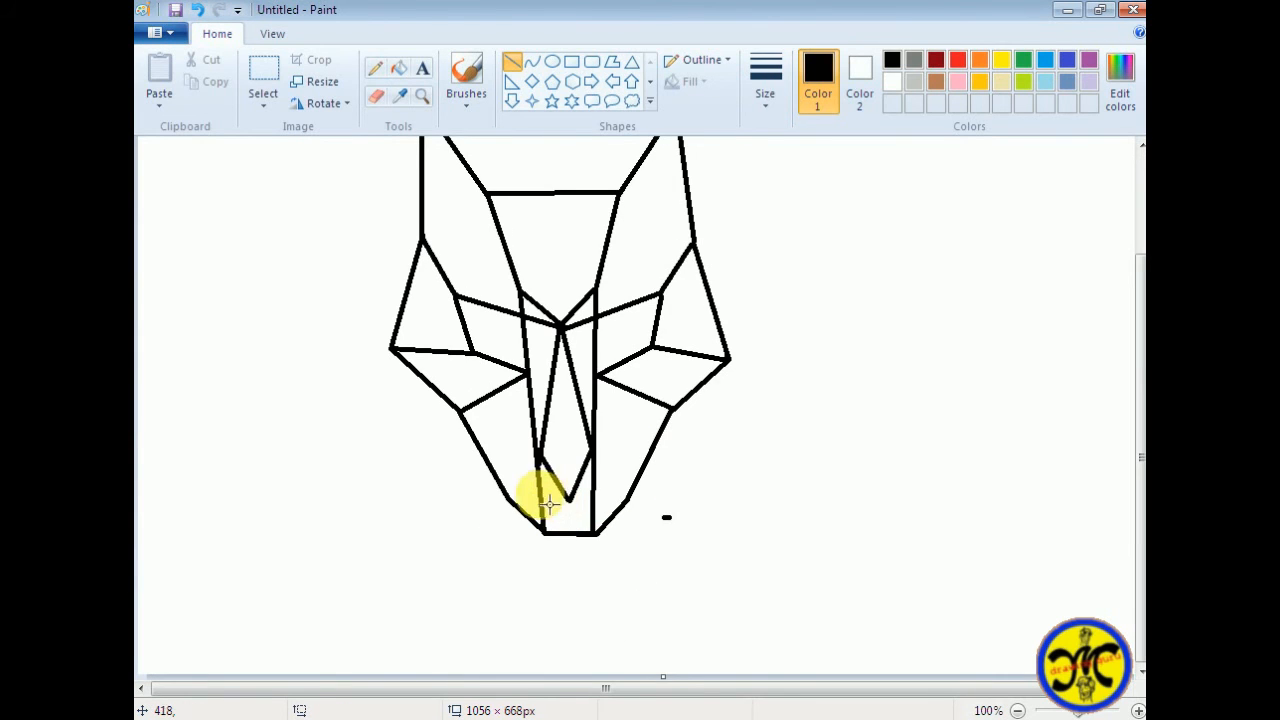
# Draw slanted lines on both sides from the nose's side corners and from the inner eye corners down to the lower jaw edge
pyautogui.moveTo(513, 507)
pyautogui.mouseDown()
pyautogui.moveTo(537, 457)
pyautogui.moveTo(631, 514)
pyautogui.mouseUp()
pyautogui.hotkey('ctrl', 'z')
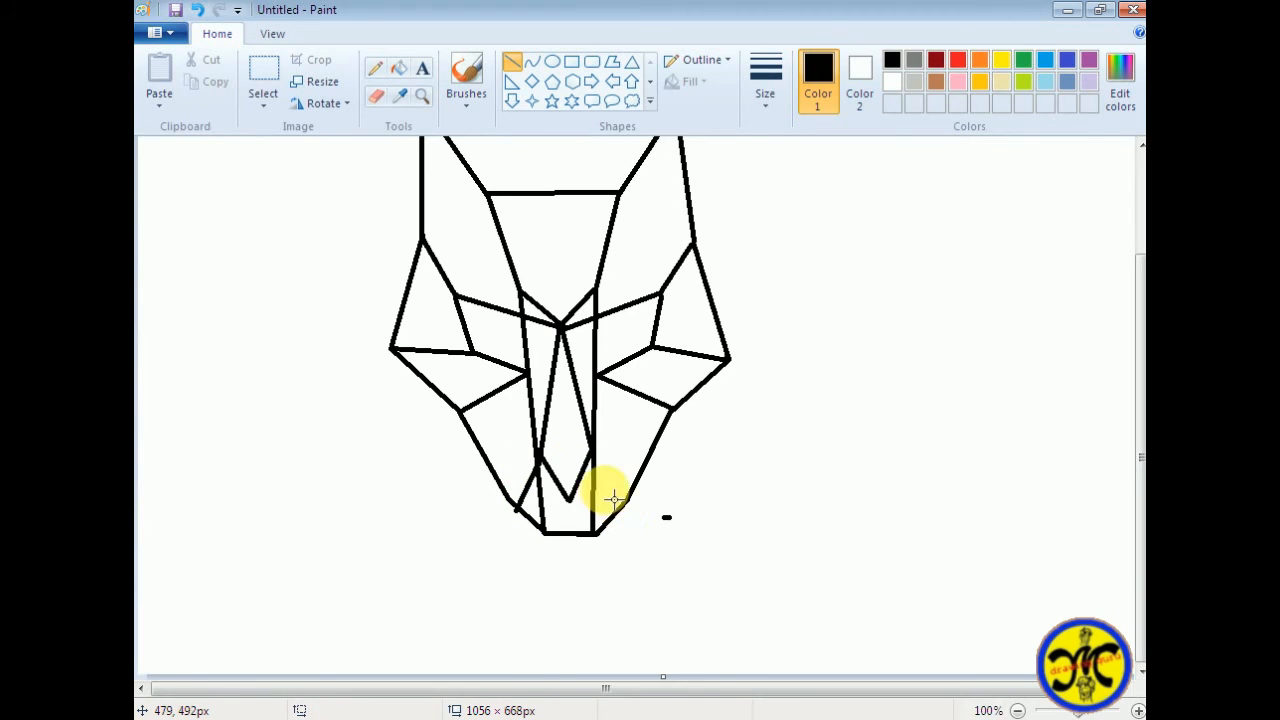
pyautogui.moveTo(598, 463); pyautogui.dragTo(634, 515)
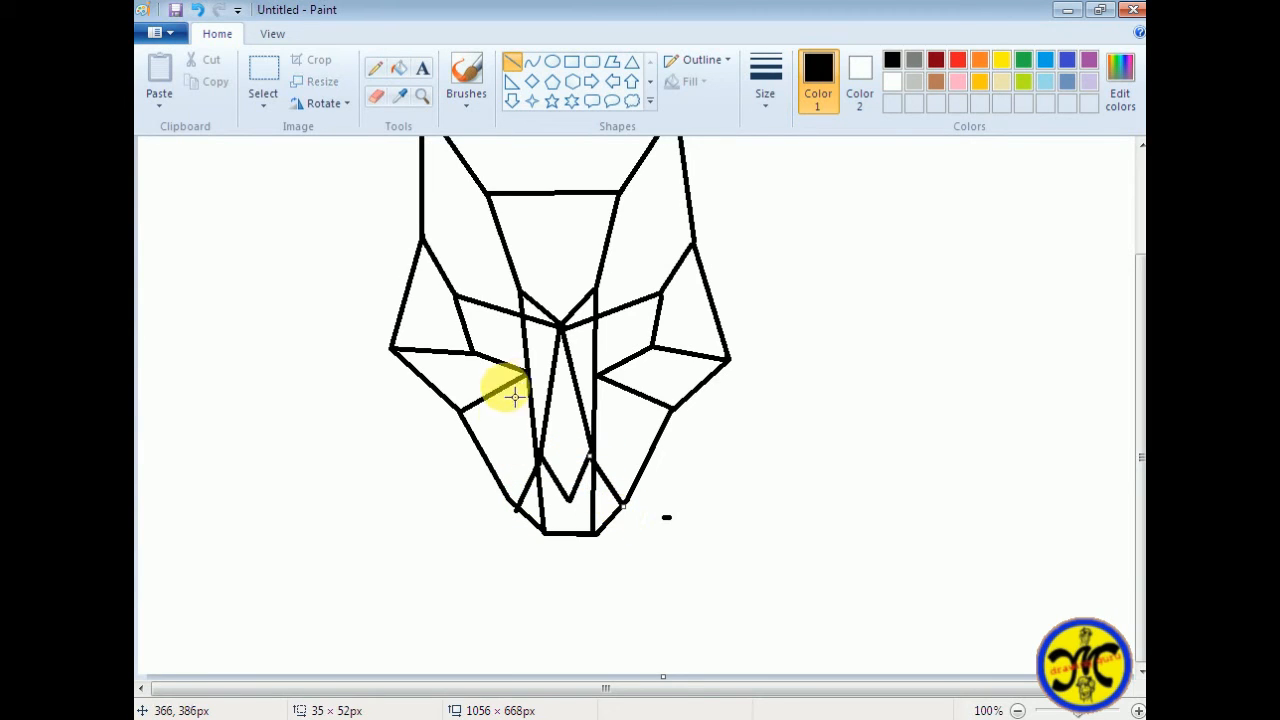
pyautogui.moveTo(525, 373); pyautogui.dragTo(502, 486)
pyautogui.moveTo(600, 377); pyautogui.dragTo(631, 505)
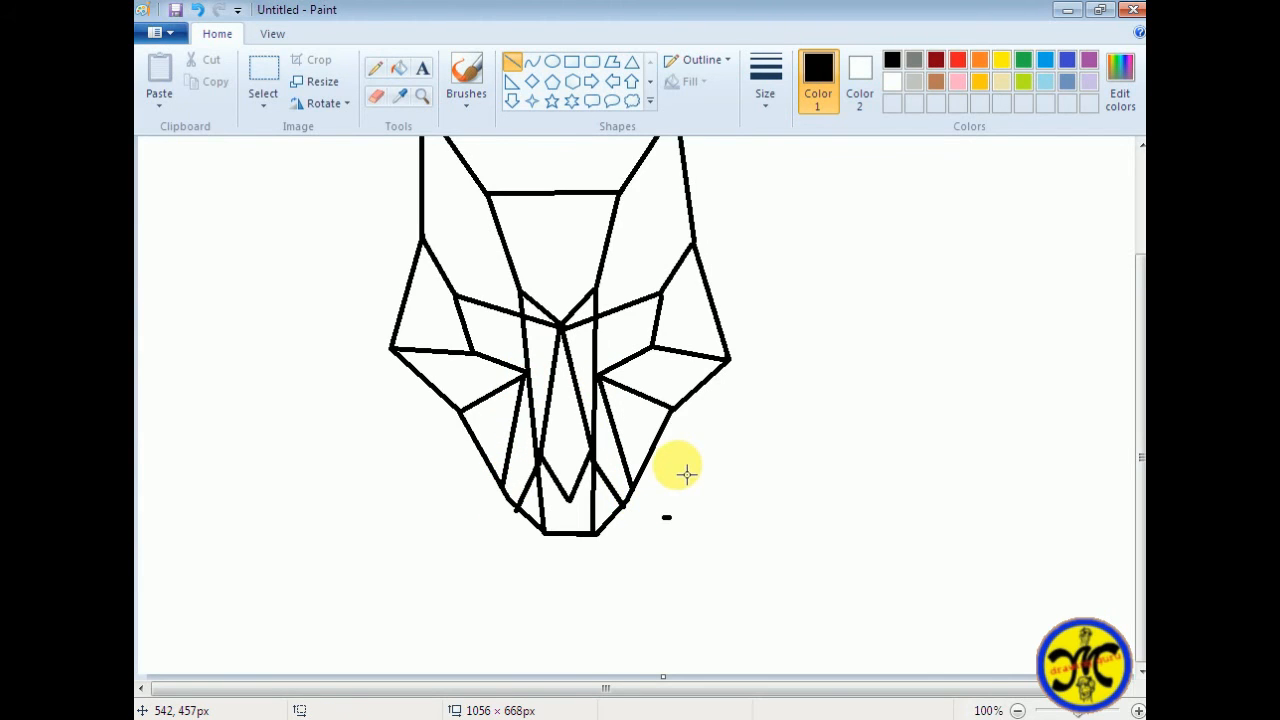
# Close the nose with a horizontal line across its top and draw a triangular eye inside each eye socket
pyautogui.scroll(3, 685, 474)
pyautogui.moveTo(553, 572); pyautogui.dragTo(590, 567)
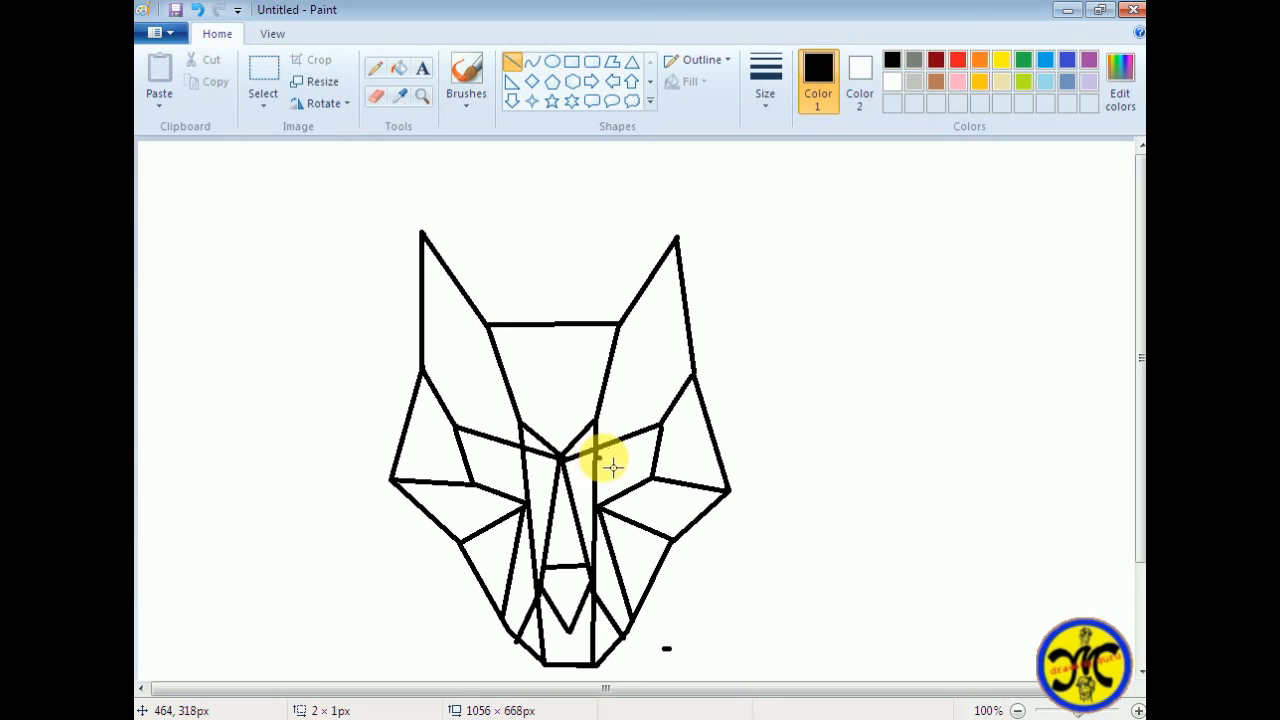
pyautogui.moveTo(612, 466); pyautogui.dragTo(645, 451)
pyautogui.moveTo(520, 457); pyautogui.dragTo(476, 452)
pyautogui.moveTo(645, 451)
pyautogui.mouseDown()
pyautogui.moveTo(600, 486)
pyautogui.moveTo(598, 506)
pyautogui.mouseUp()
pyautogui.moveTo(484, 458); pyautogui.dragTo(529, 507)
# Erase the stray dash beside the chin
pyautogui.scroll(-3, 794, 508)
pyautogui.scroll(3, 794, 508)
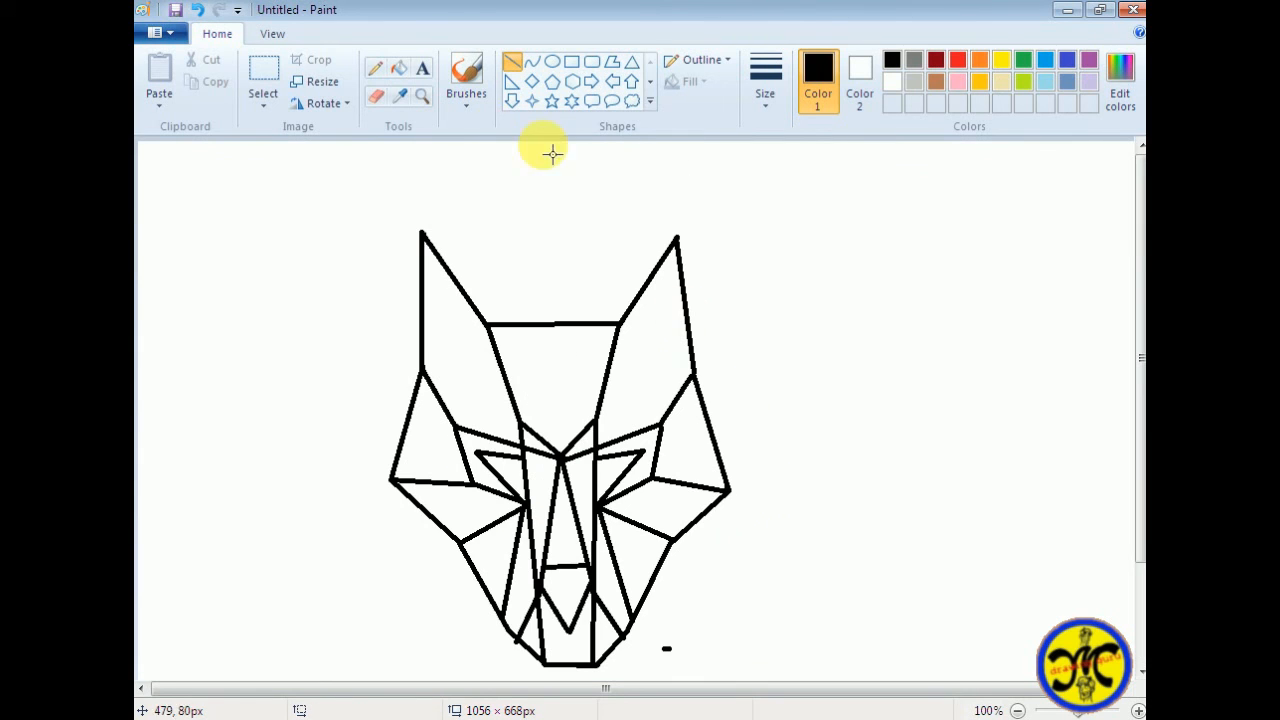
pyautogui.click(377, 97)
pyautogui.scroll(-3, 666, 519)
pyautogui.scroll(3, 645, 518)
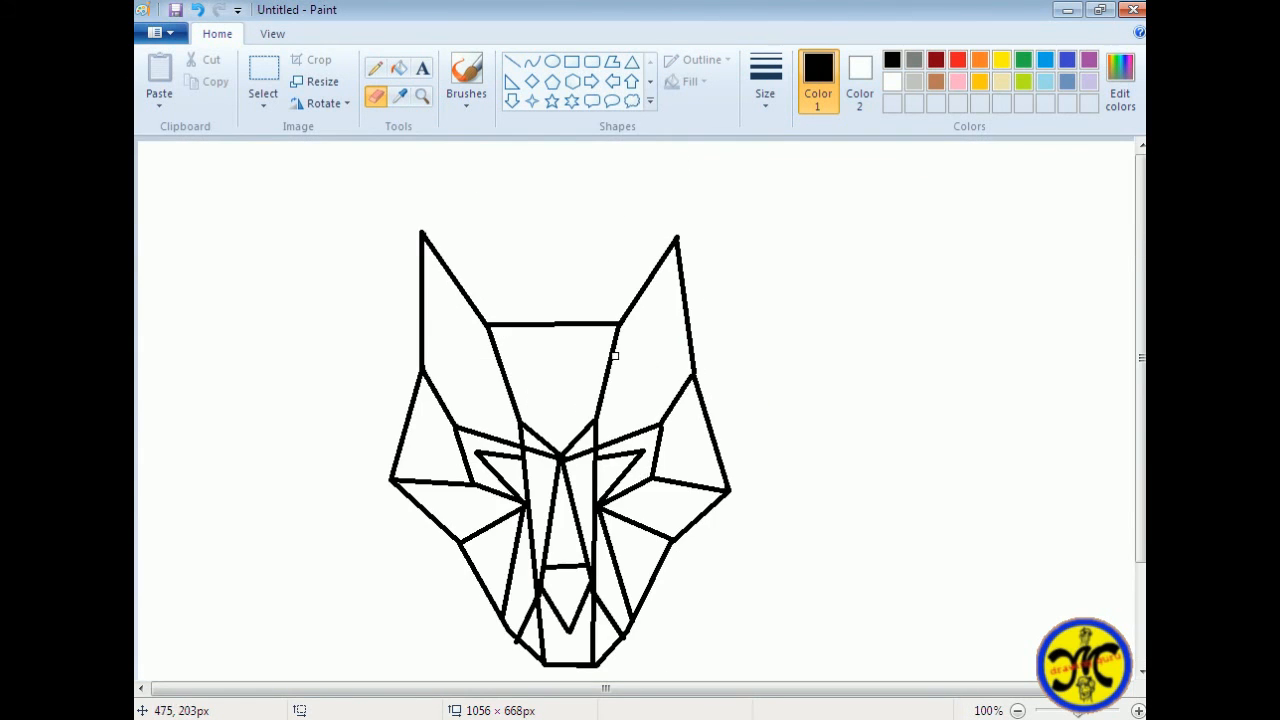
# Fill the background around the head with bright blue
pyautogui.click(398, 67)
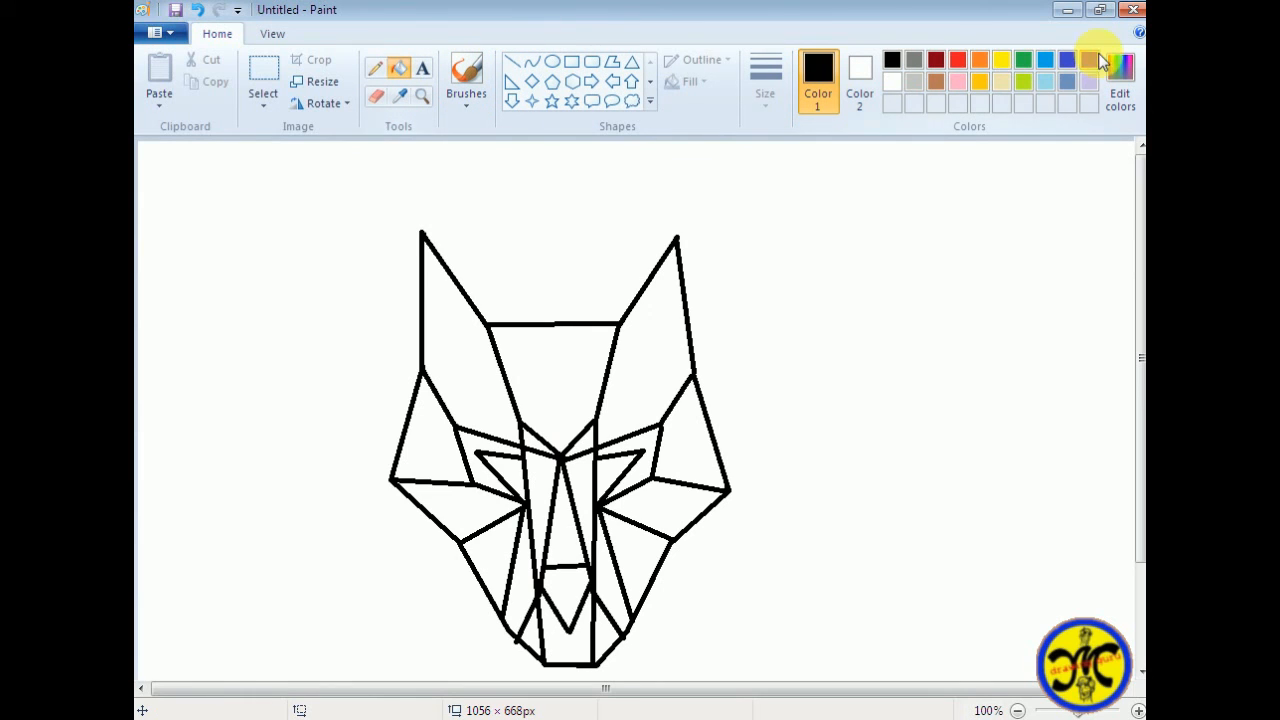
pyautogui.click(1045, 60)
pyautogui.click(939, 275)
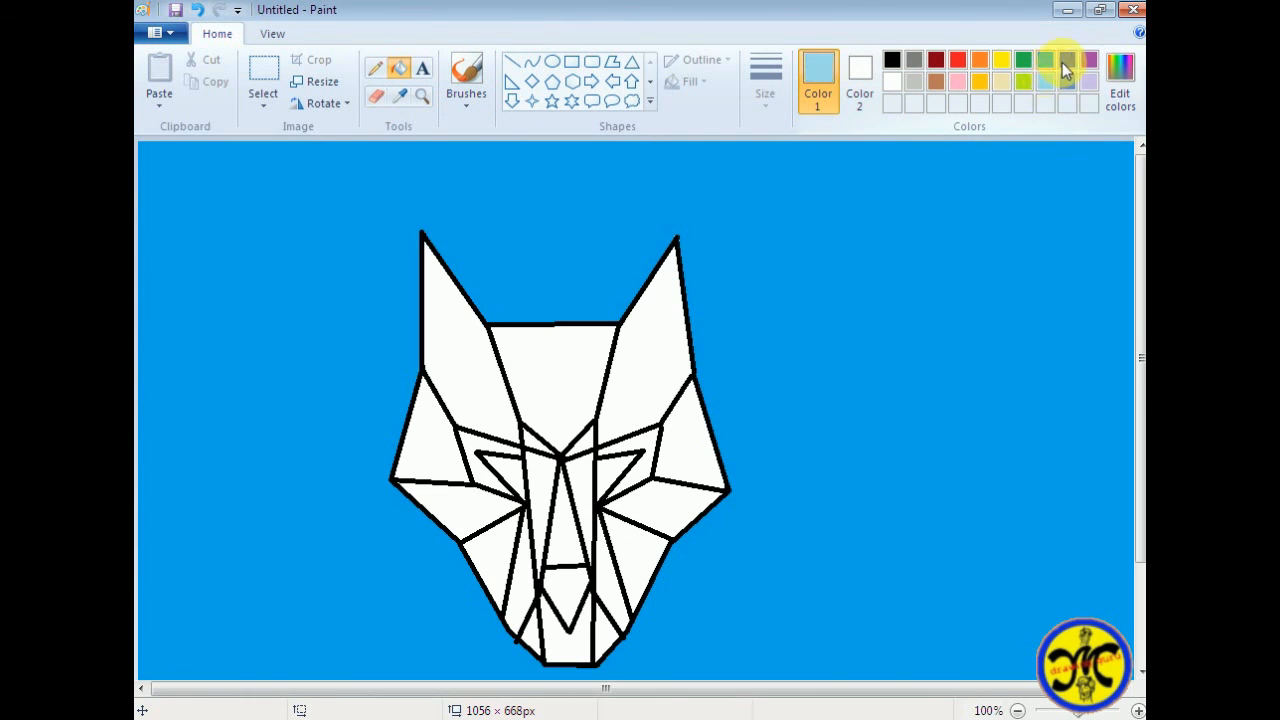
# Fill both ears and both lower cheek sections with purple
pyautogui.click(1089, 60)
pyautogui.click(672, 355)
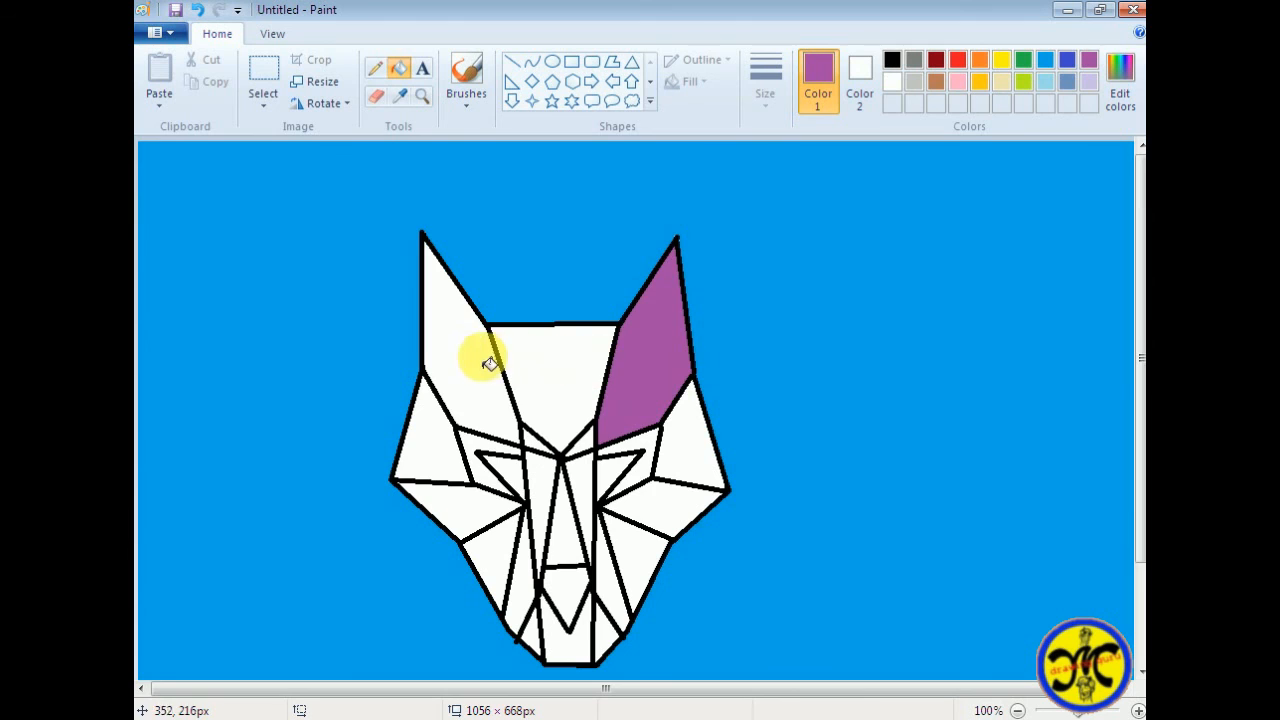
pyautogui.click(489, 363)
pyautogui.click(623, 507)
pyautogui.click(486, 530)
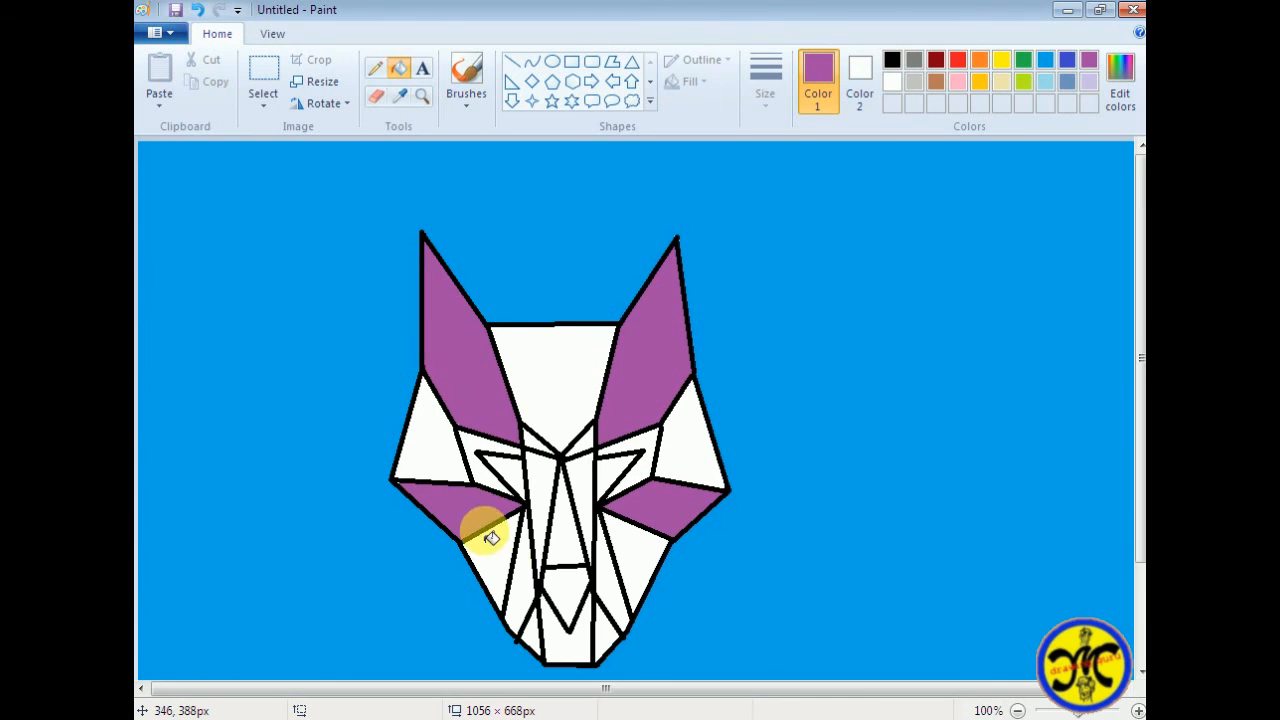
# Fill the two chin corner triangles, the nose, the small brow triangles and both eyes with purple
pyautogui.click(526, 623)
pyautogui.click(604, 625)
pyautogui.click(582, 600)
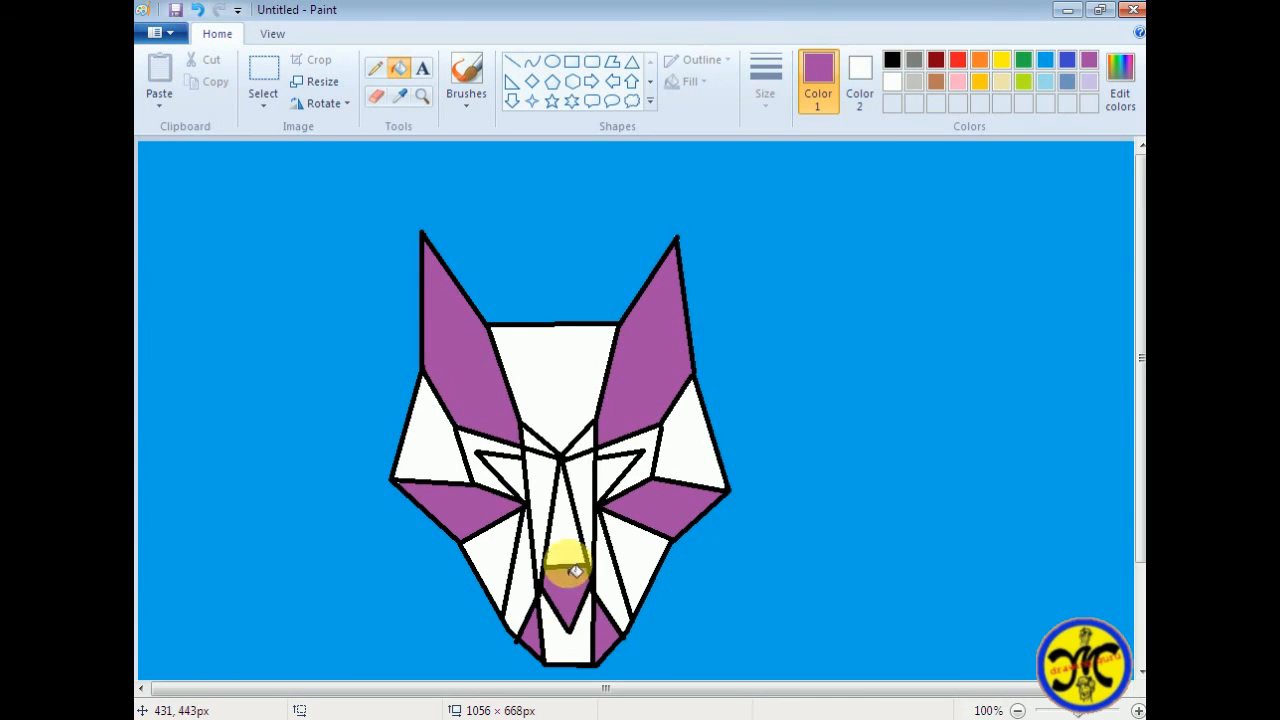
pyautogui.click(588, 445)
pyautogui.click(540, 442)
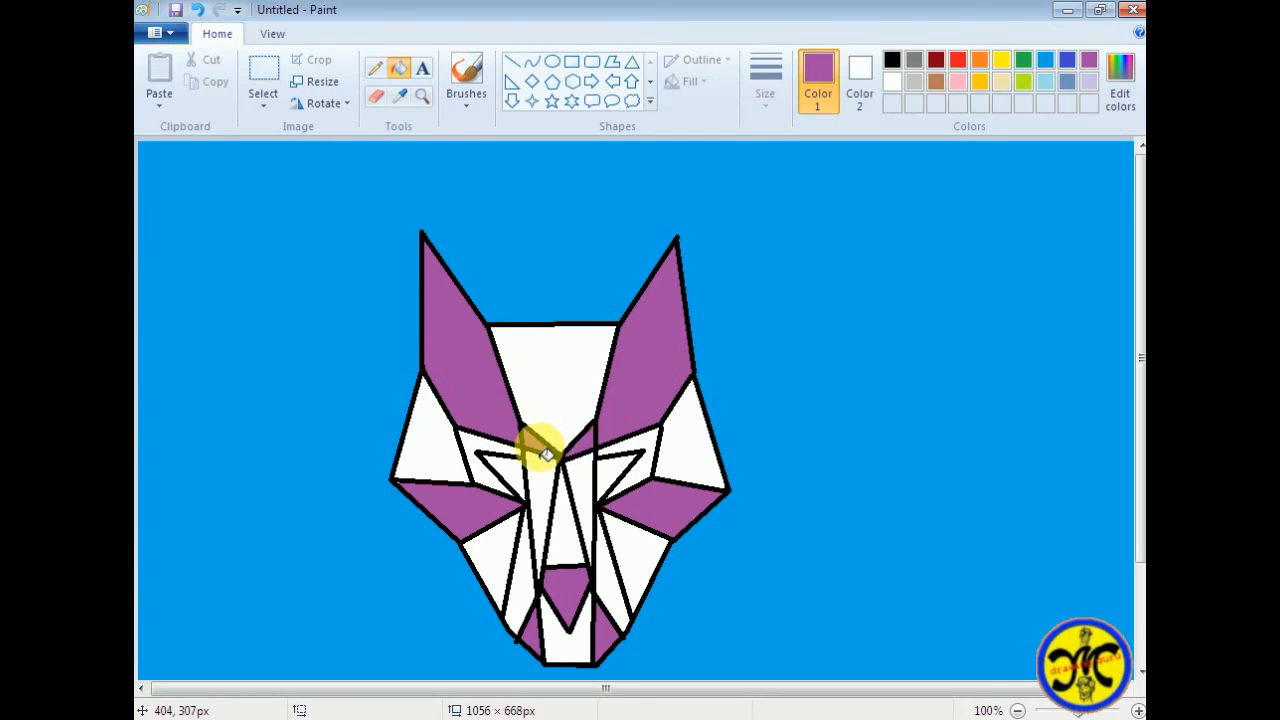
pyautogui.click(500, 470)
pyautogui.click(617, 468)
# Fill the forehead and the right side's upper cheek, eye socket and jaw sections with lavender
pyautogui.click(1089, 81)
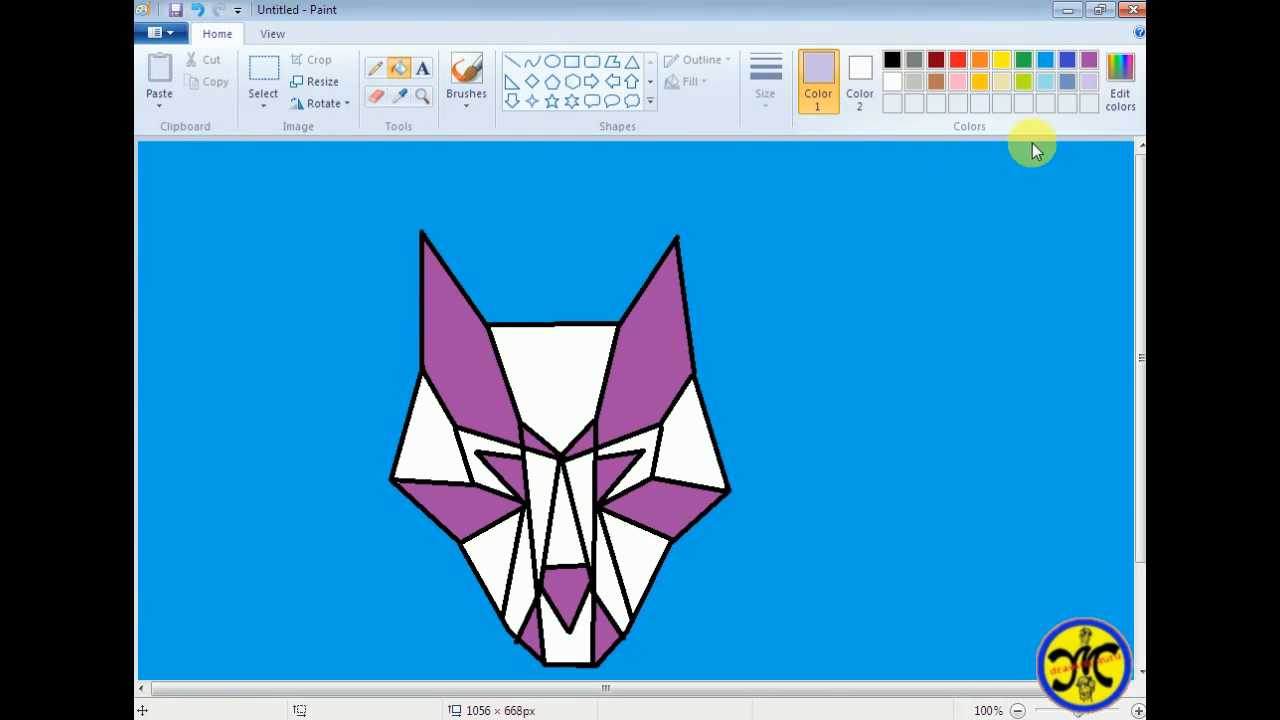
pyautogui.click(565, 400)
pyautogui.click(677, 434)
pyautogui.click(643, 561)
pyautogui.click(612, 555)
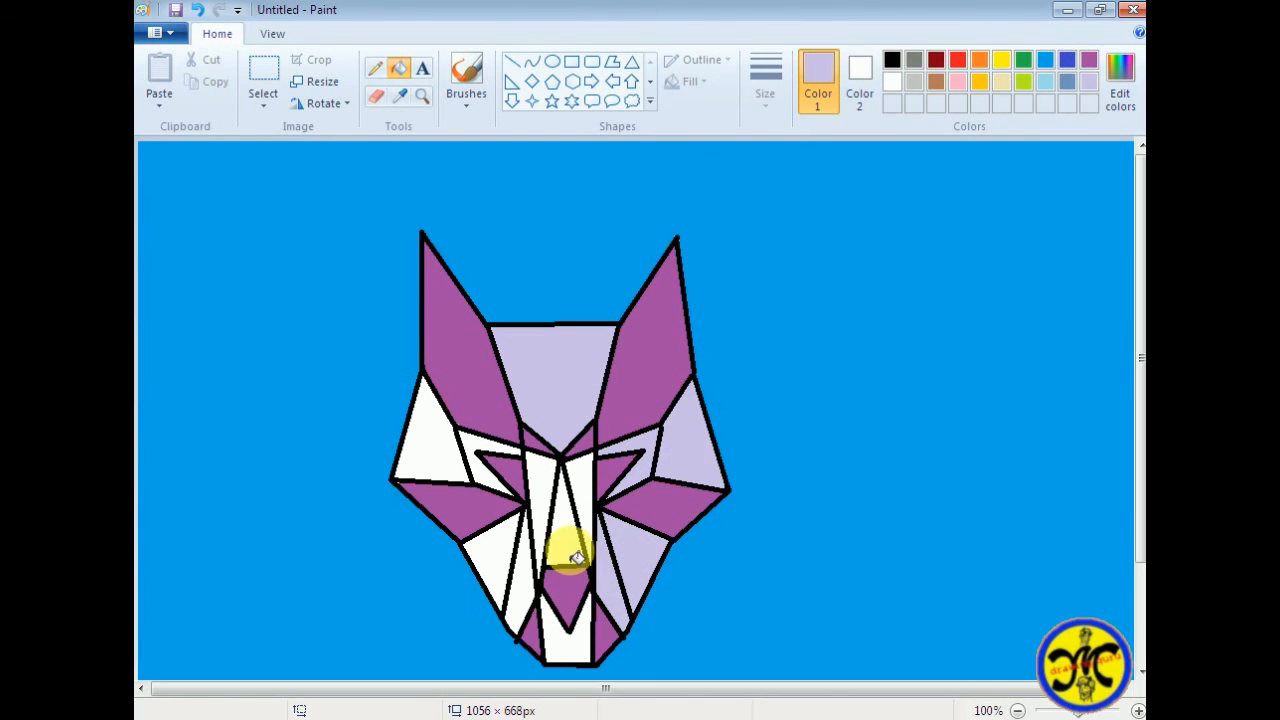
# Fill the muzzle, the chin and the left side's eye socket, cheek and jaw sections with lavender
pyautogui.click(563, 540)
pyautogui.click(586, 491)
pyautogui.click(538, 500)
pyautogui.click(482, 449)
pyautogui.click(437, 443)
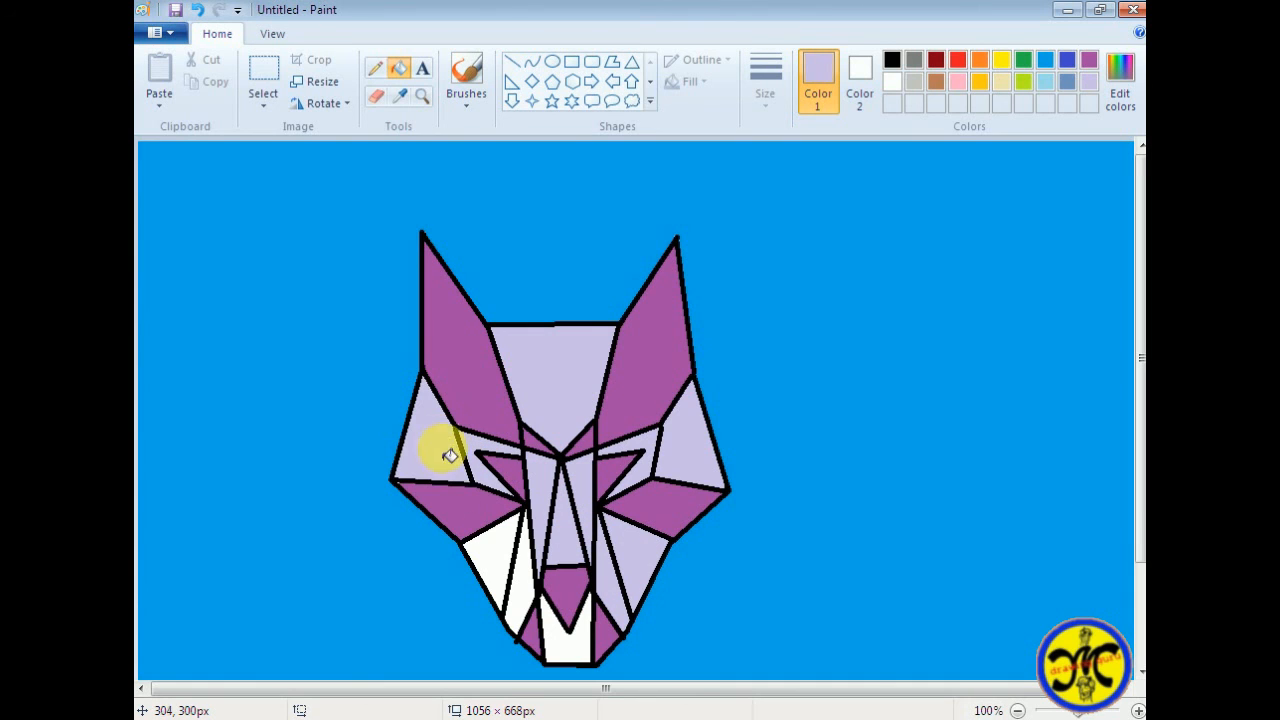
pyautogui.click(480, 563)
pyautogui.click(527, 602)
pyautogui.click(567, 640)
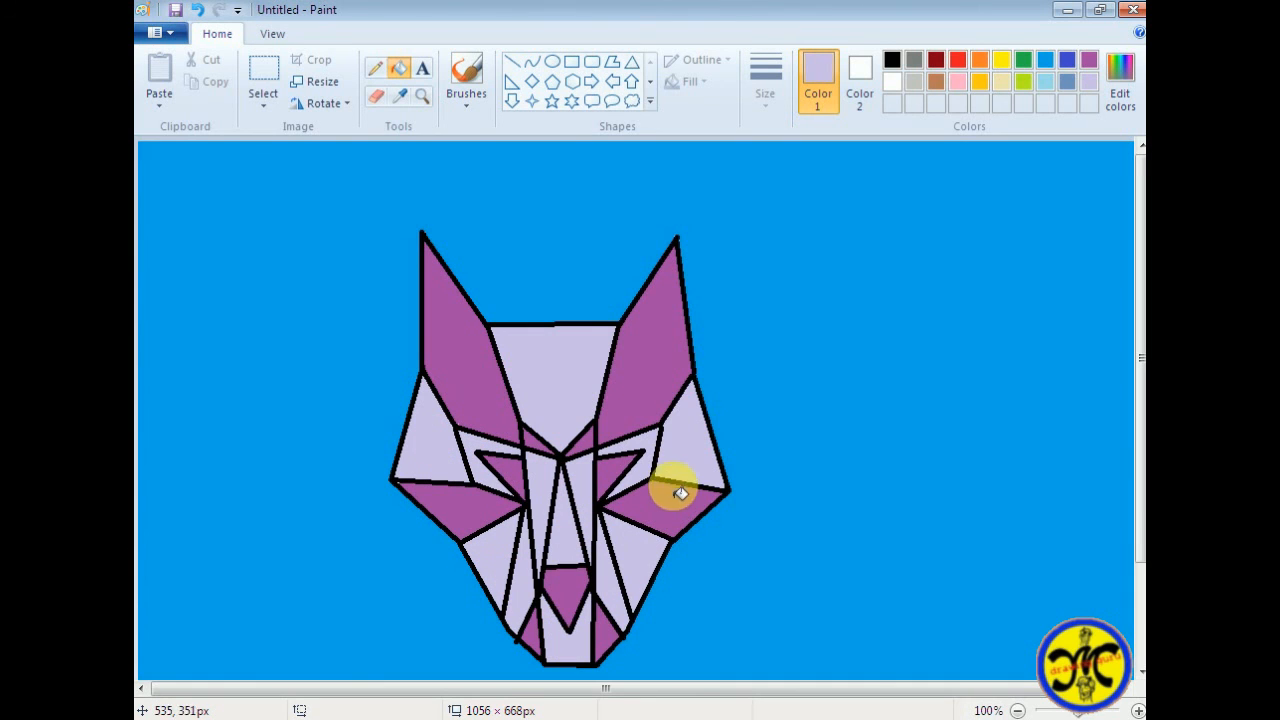
pyautogui.scroll(-3, 946, 400)
pyautogui.scroll(3, 941, 395)
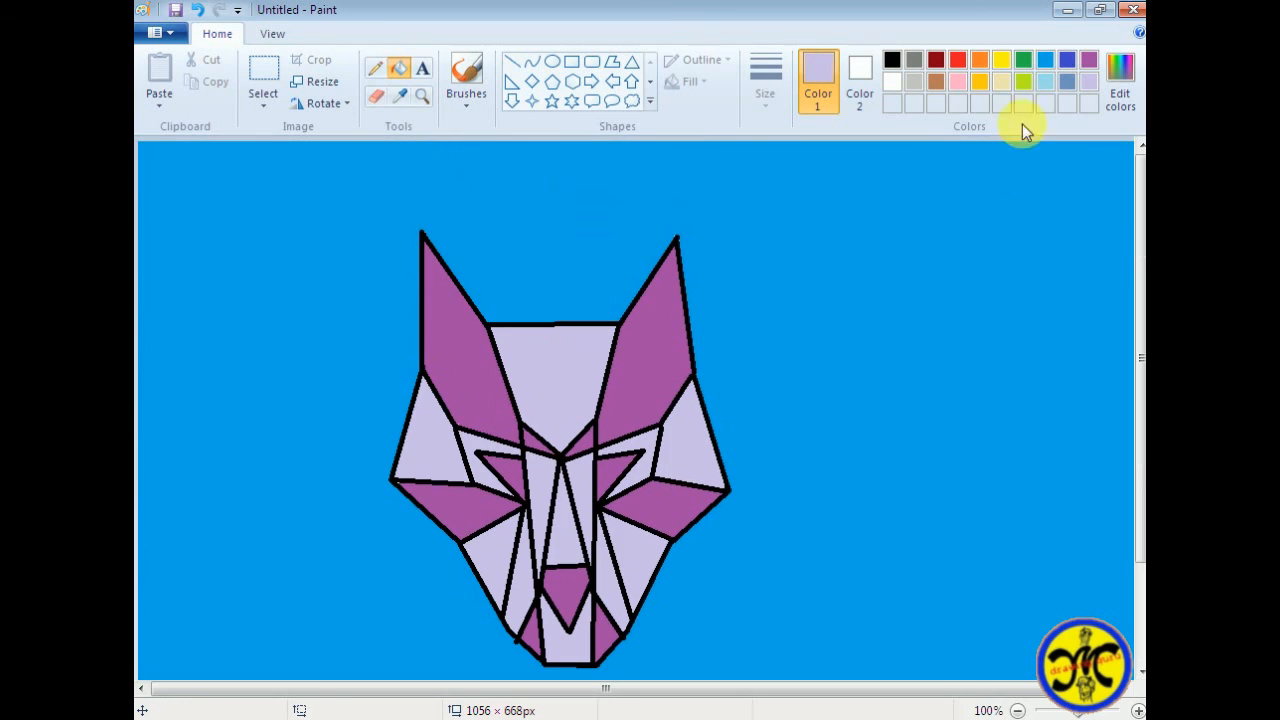
# Sign the drawing with a purple brushed letter M beside the jaw, underlined with two strokes
pyautogui.click(1093, 60)
pyautogui.click(466, 72)
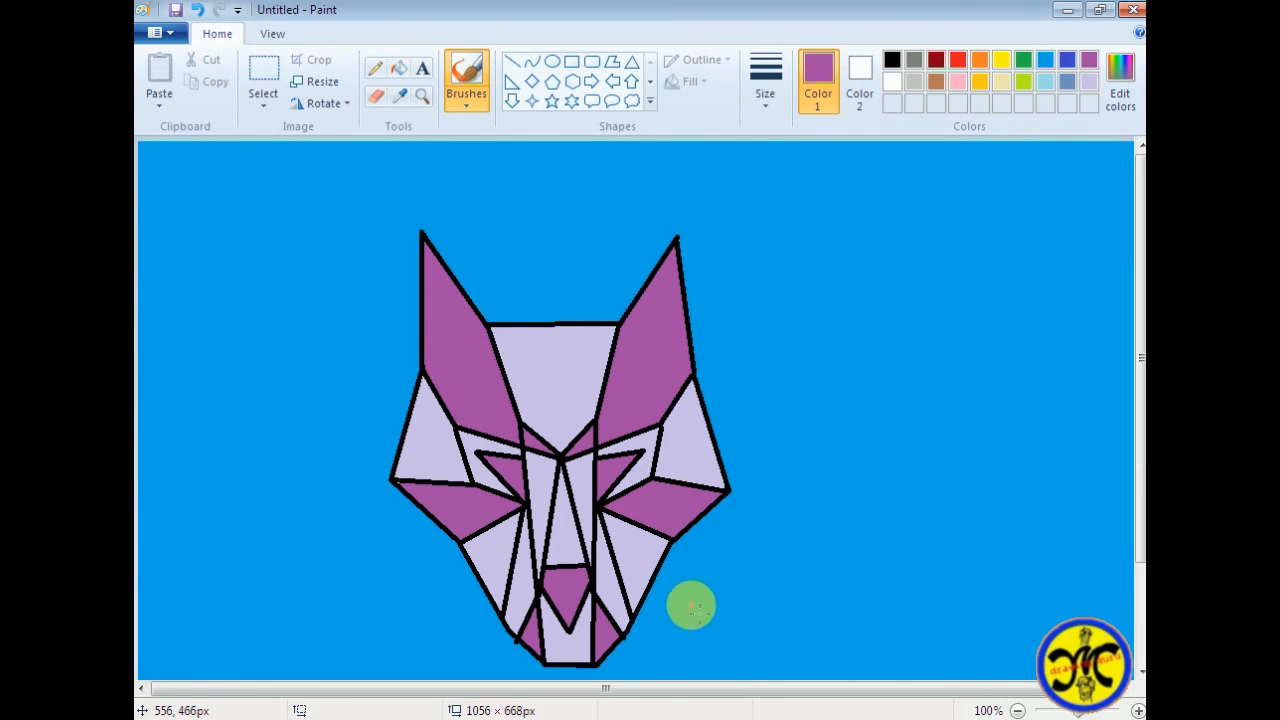
pyautogui.moveTo(688, 603)
pyautogui.mouseDown()
pyautogui.moveTo(703, 554)
pyautogui.moveTo(724, 596)
pyautogui.moveTo(675, 632)
pyautogui.mouseUp()
pyautogui.moveTo(735, 615); pyautogui.dragTo(686, 646)
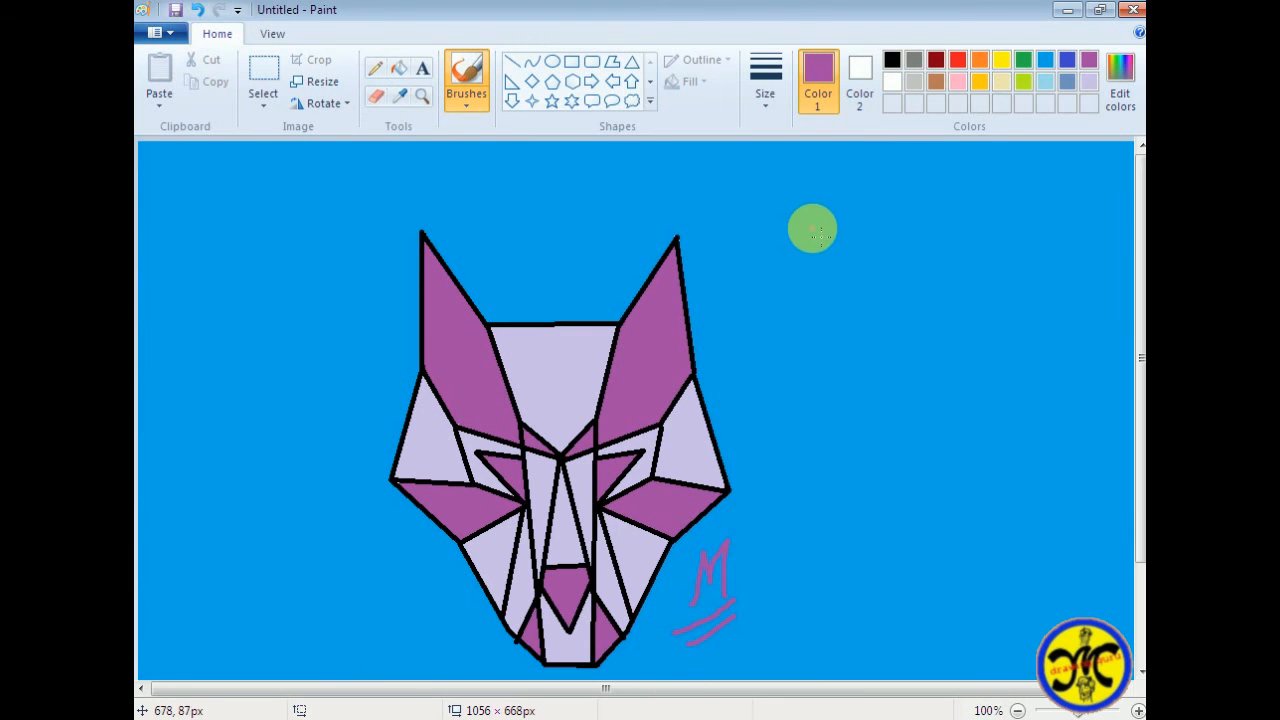